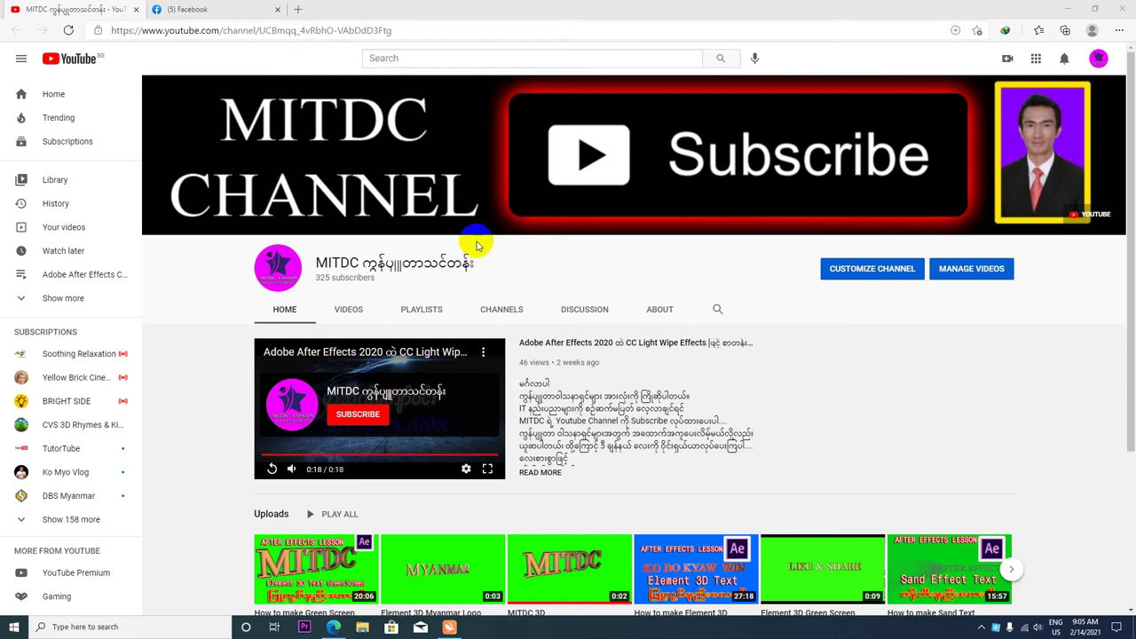
Open the MCK Sharing channel's uploaded videos.
left_click(482, 244)
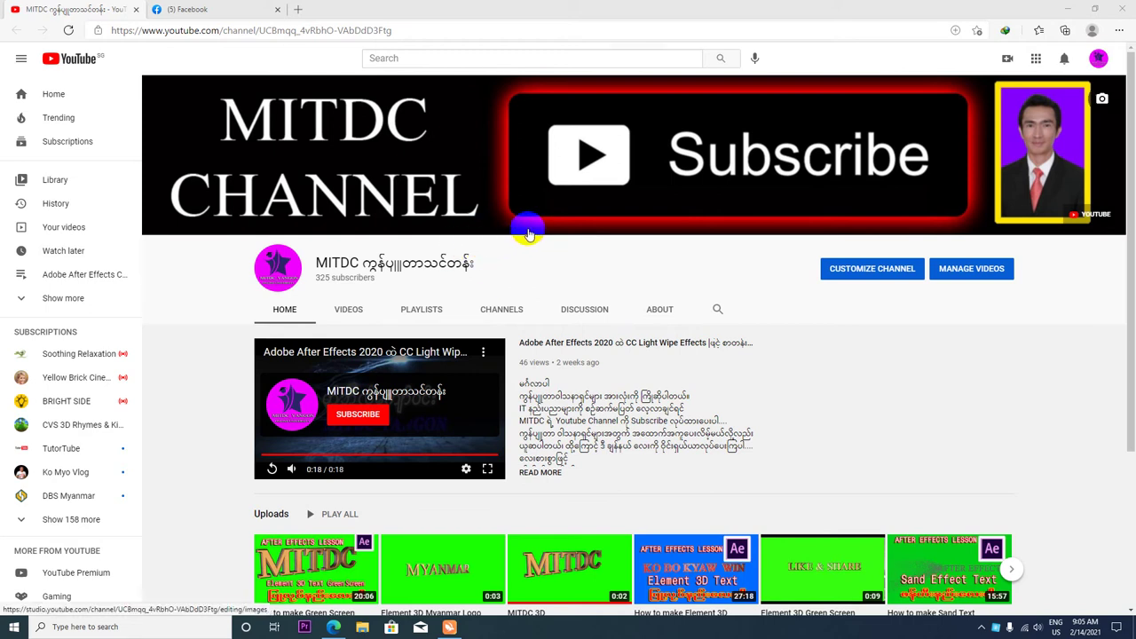
left_click(641, 180)
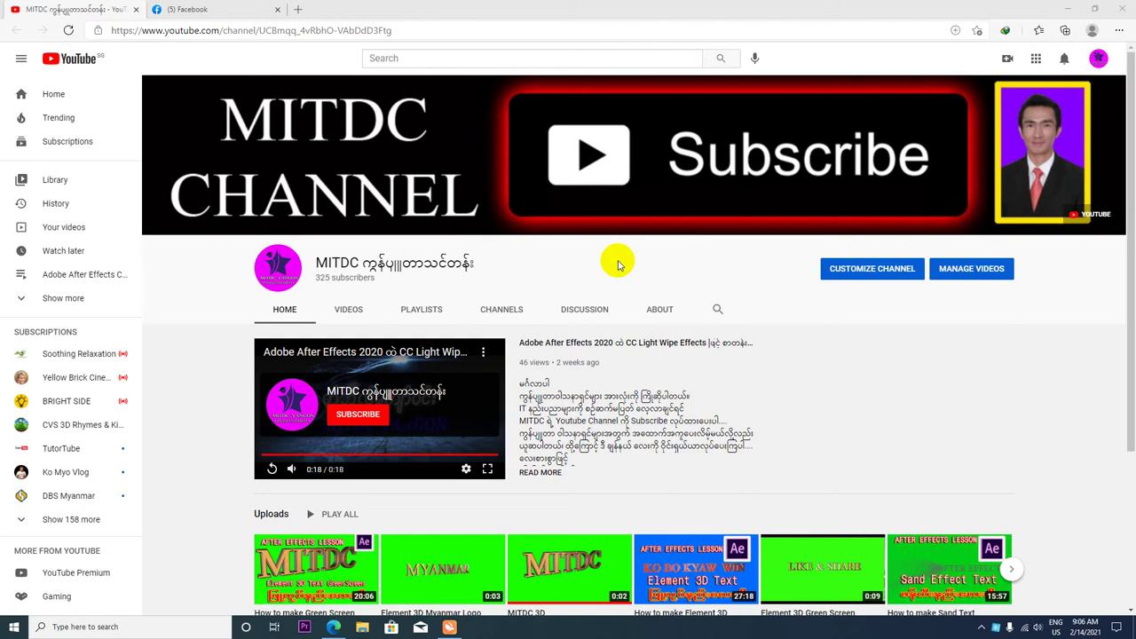
left_click(1093, 213)
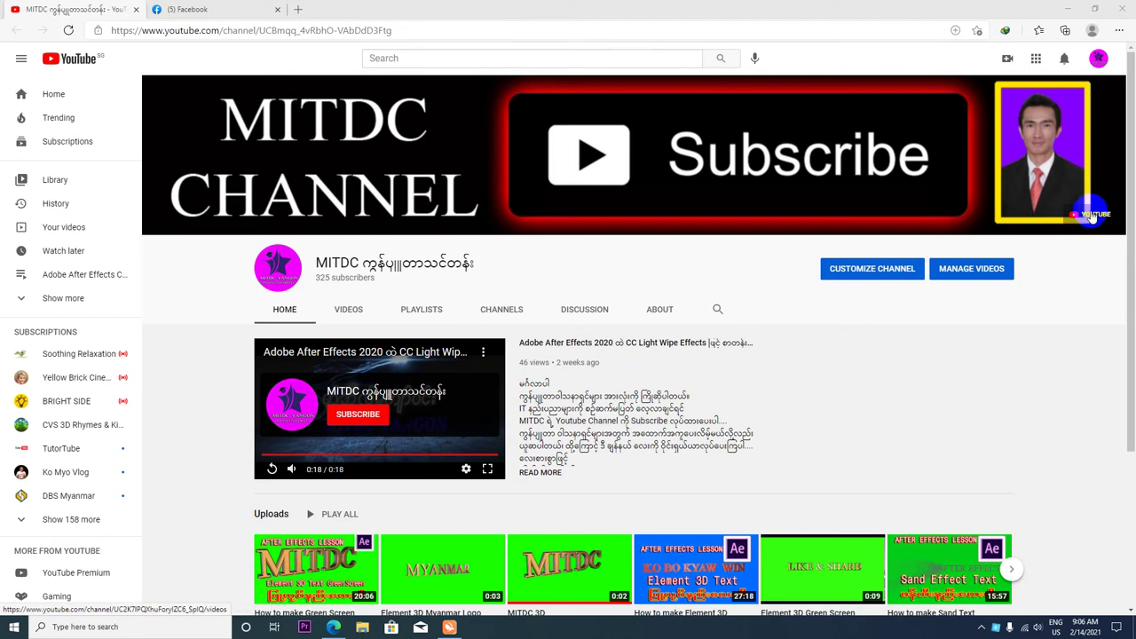
left_click(1089, 217)
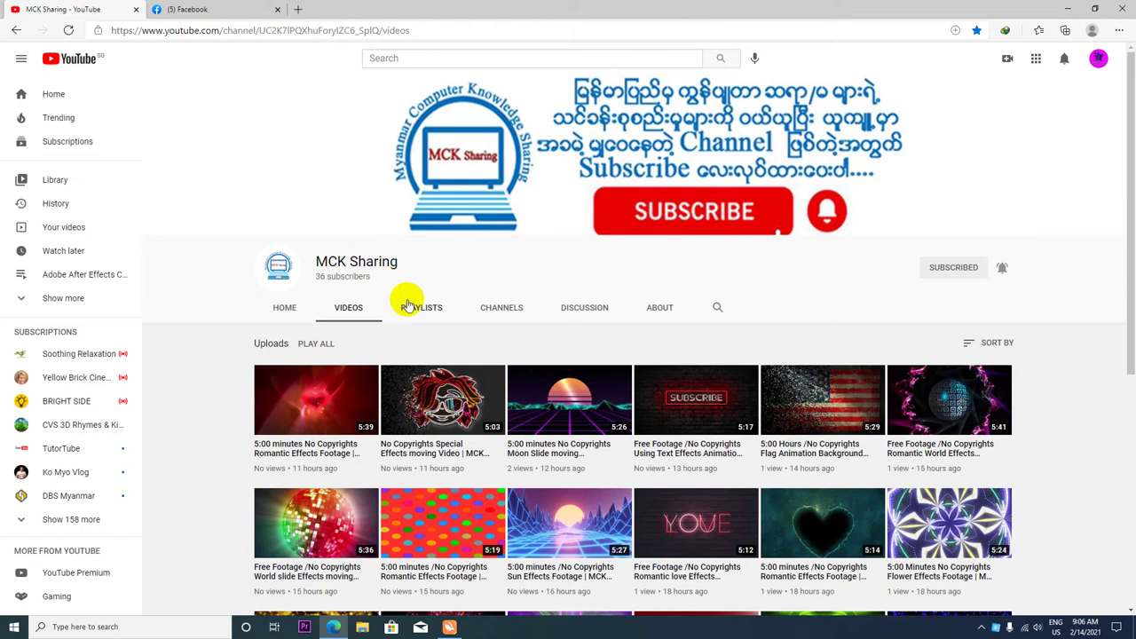
Browse the uploads and open 'Free Footage /No Copyrights Using Text Effects Animation'.
scroll(407, 306, "down", 1)
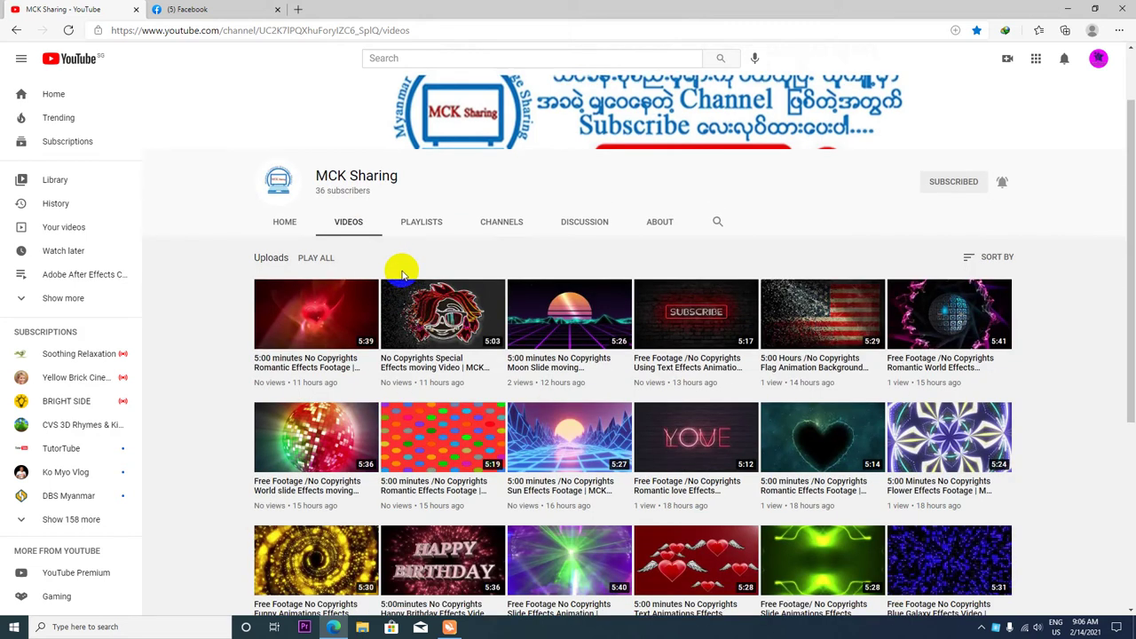
scroll(405, 275, "down", 2)
scroll(664, 213, "up", 1)
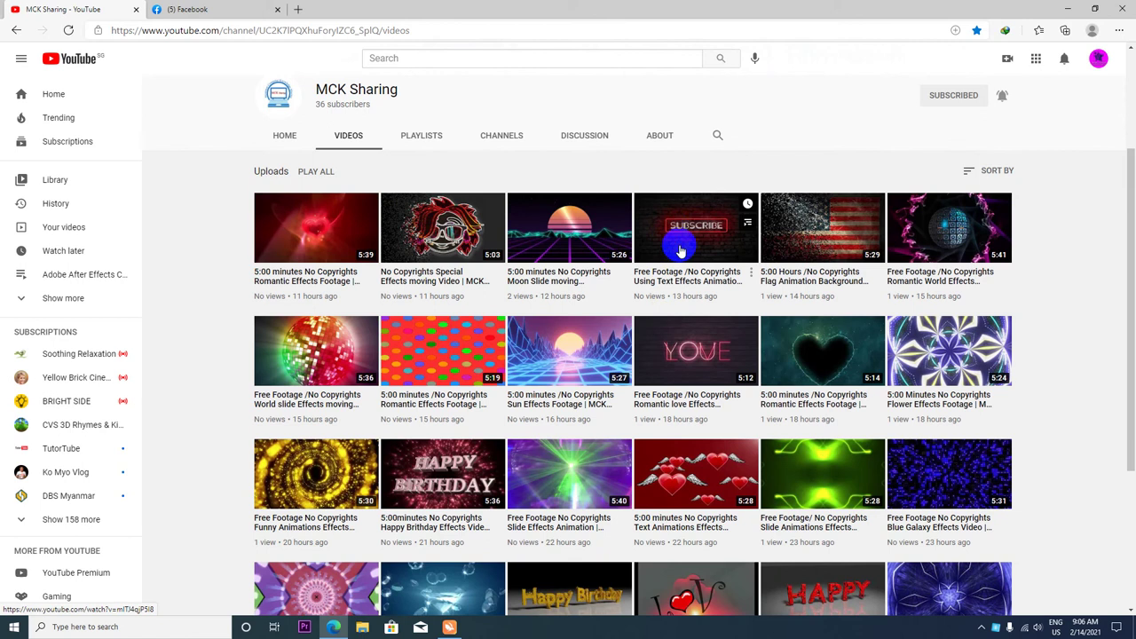
scroll(691, 306, "down", 2)
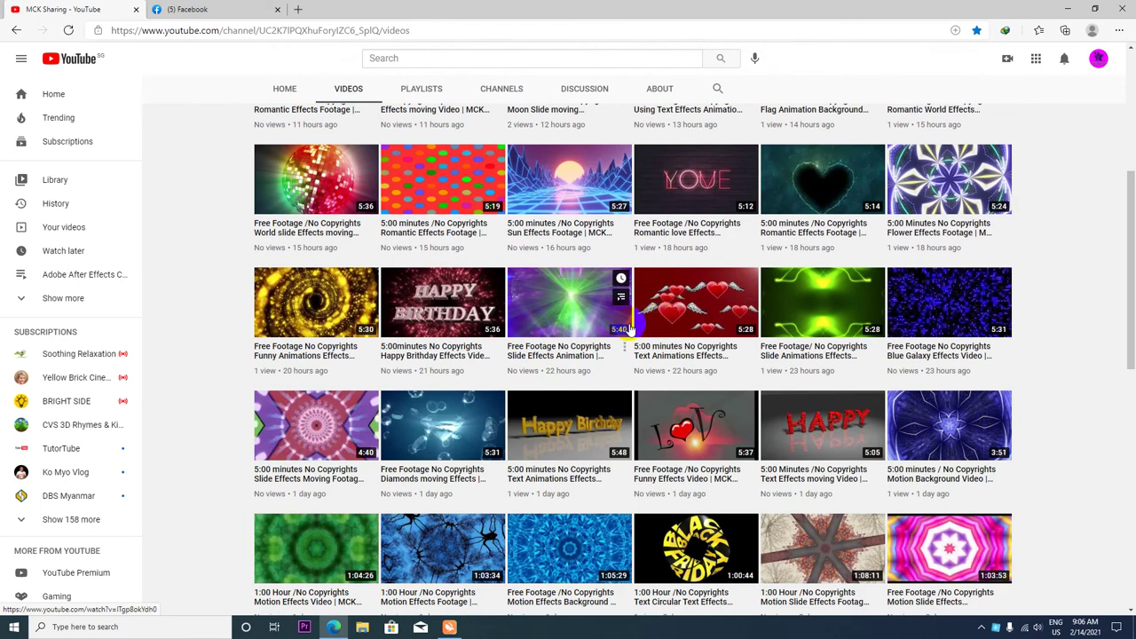
scroll(577, 320, "up", 1)
scroll(577, 384, "down", 3)
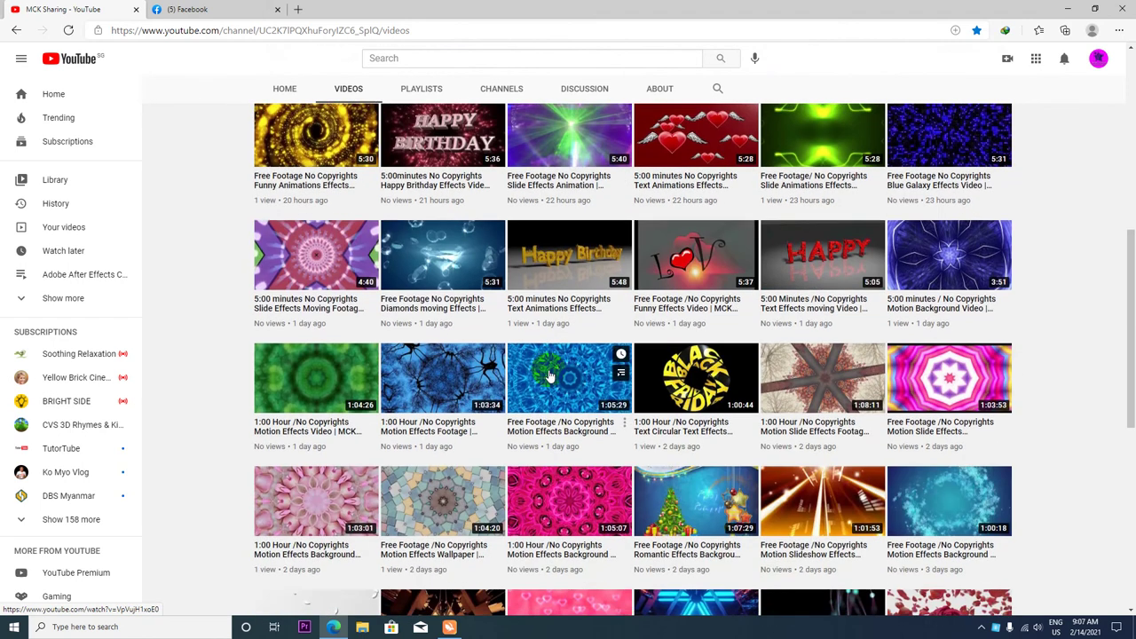
scroll(559, 377, "down", 3)
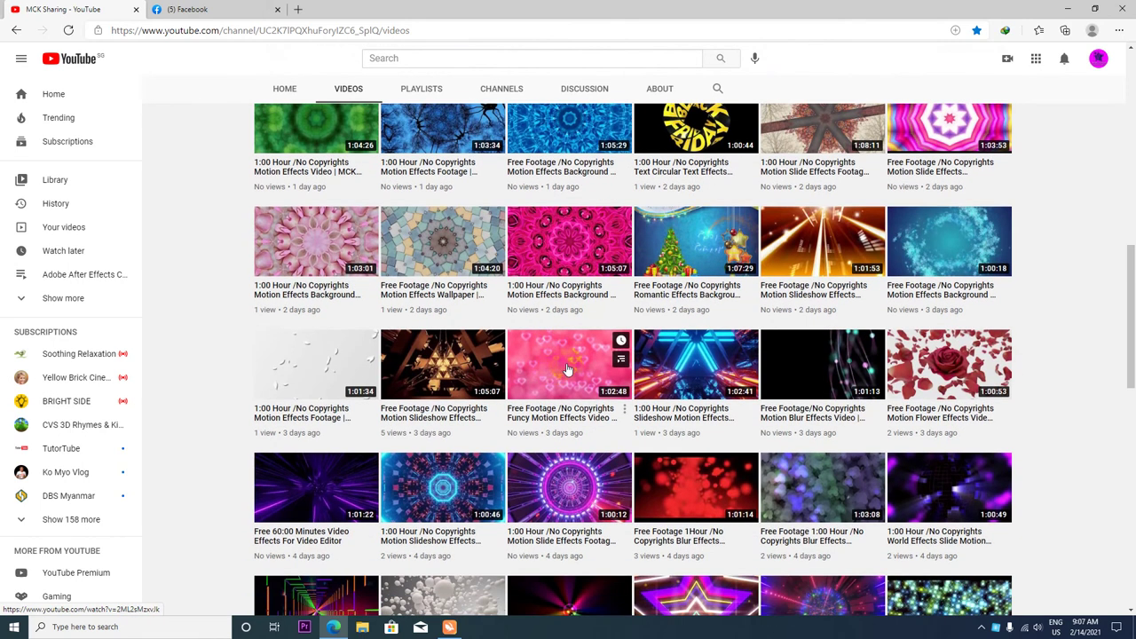
scroll(567, 369, "down", 3)
scroll(567, 365, "up", 5)
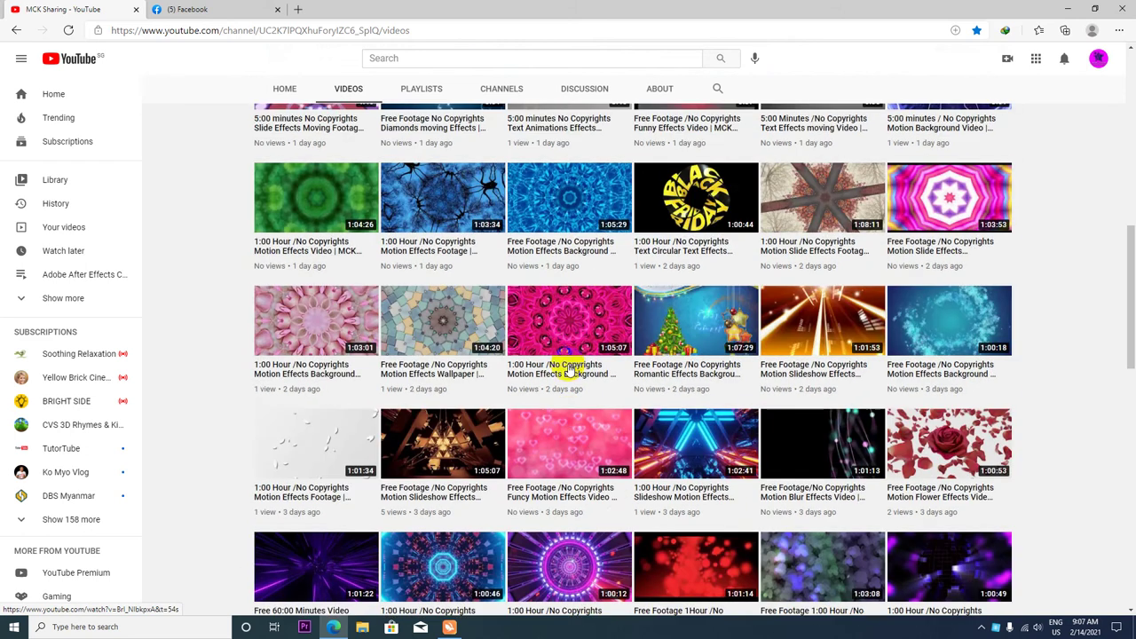
scroll(565, 364, "up", 5)
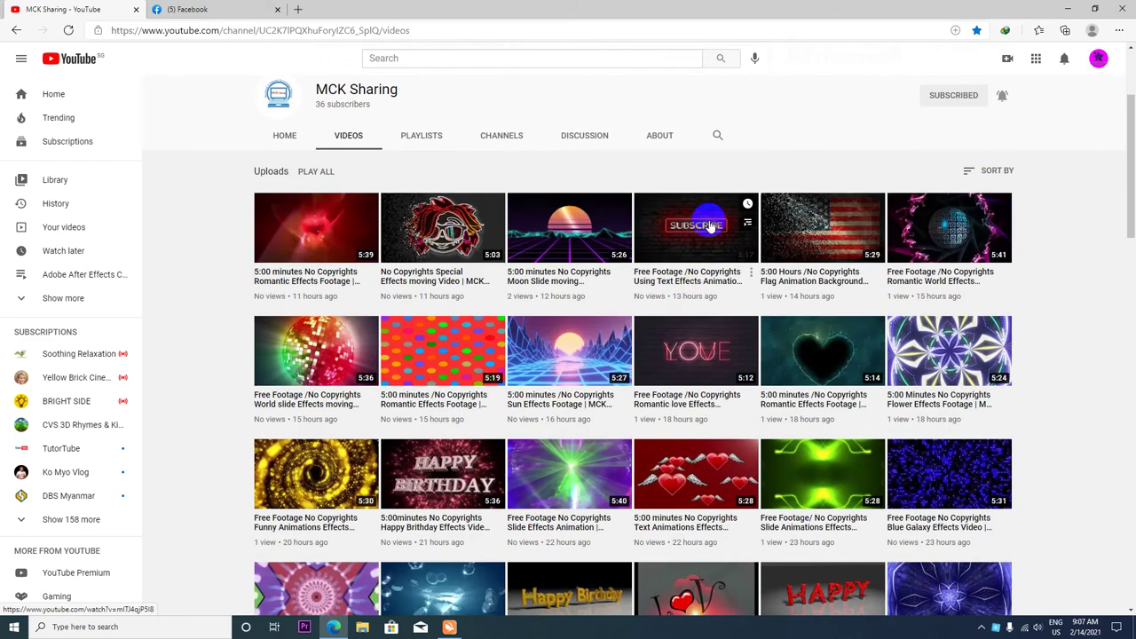
left_click(695, 243)
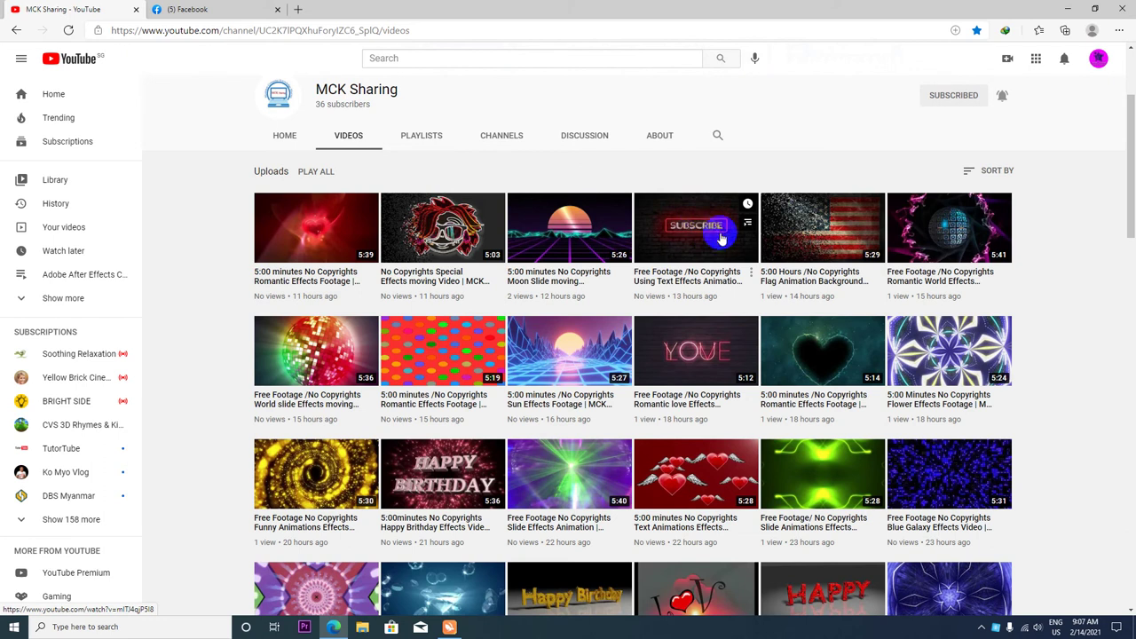
left_click(707, 233)
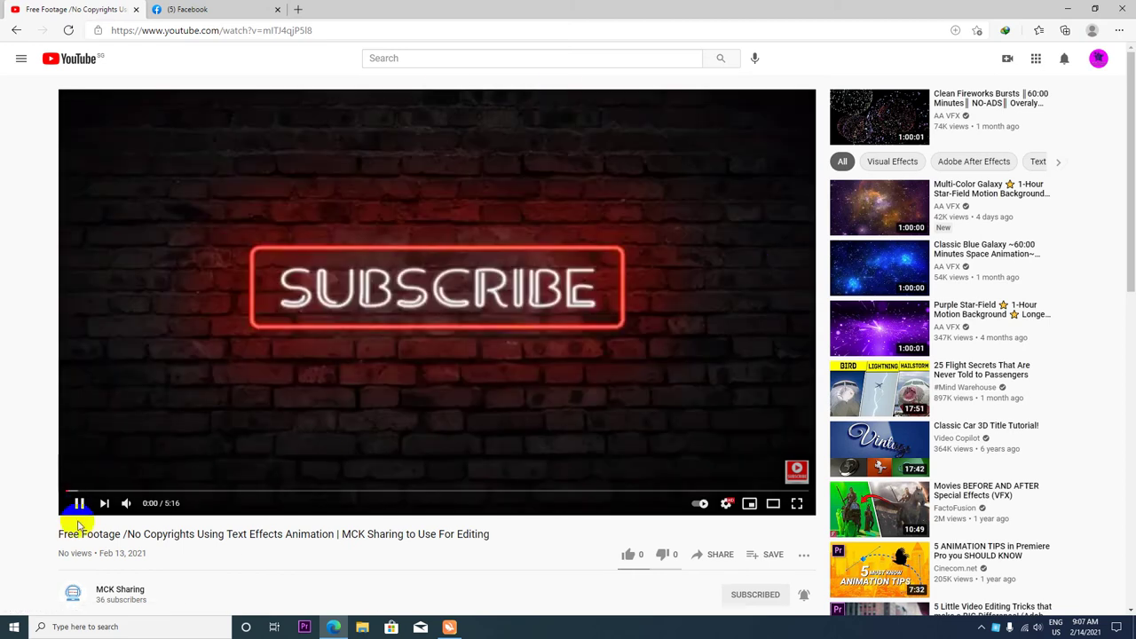
Pause the SUBSCRIBE video and view its available quality options.
left_click(79, 502)
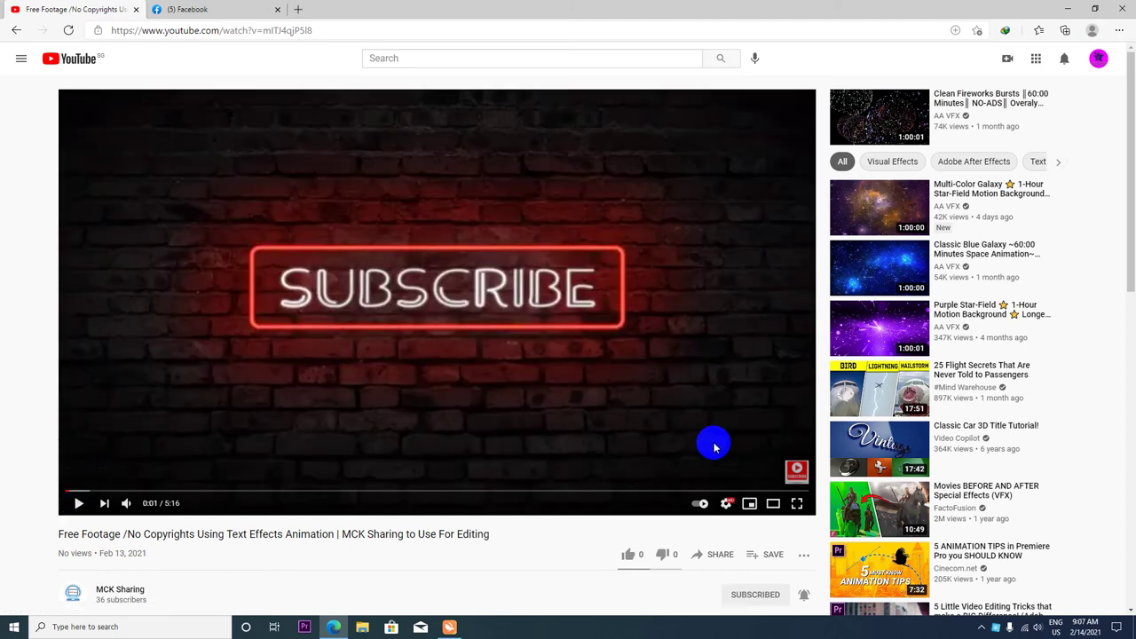
left_click(726, 504)
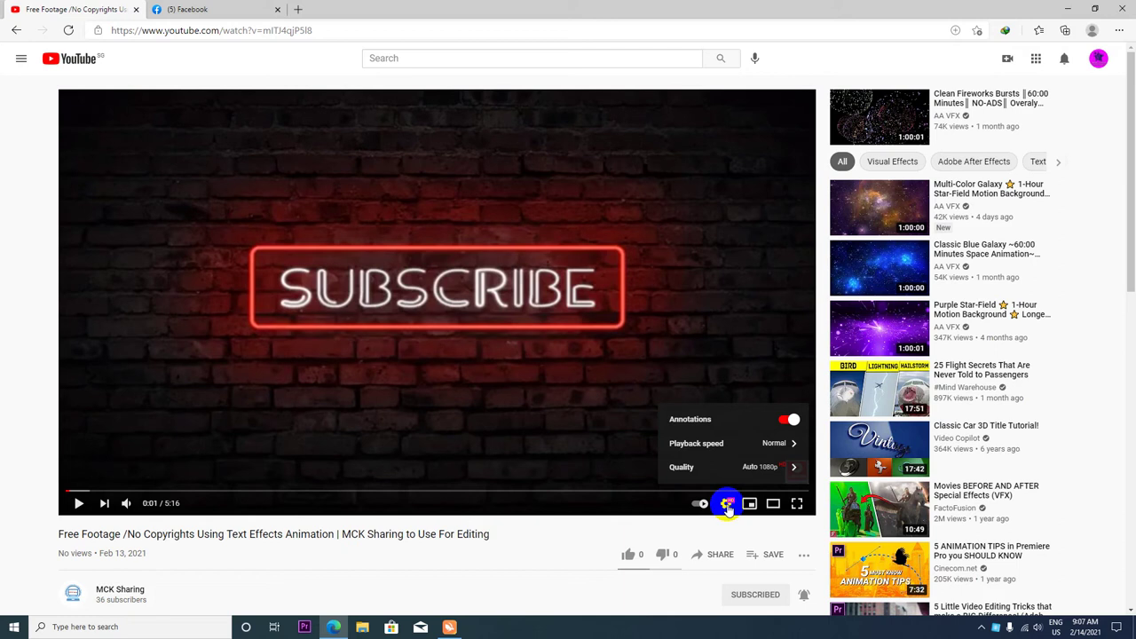
left_click(790, 467)
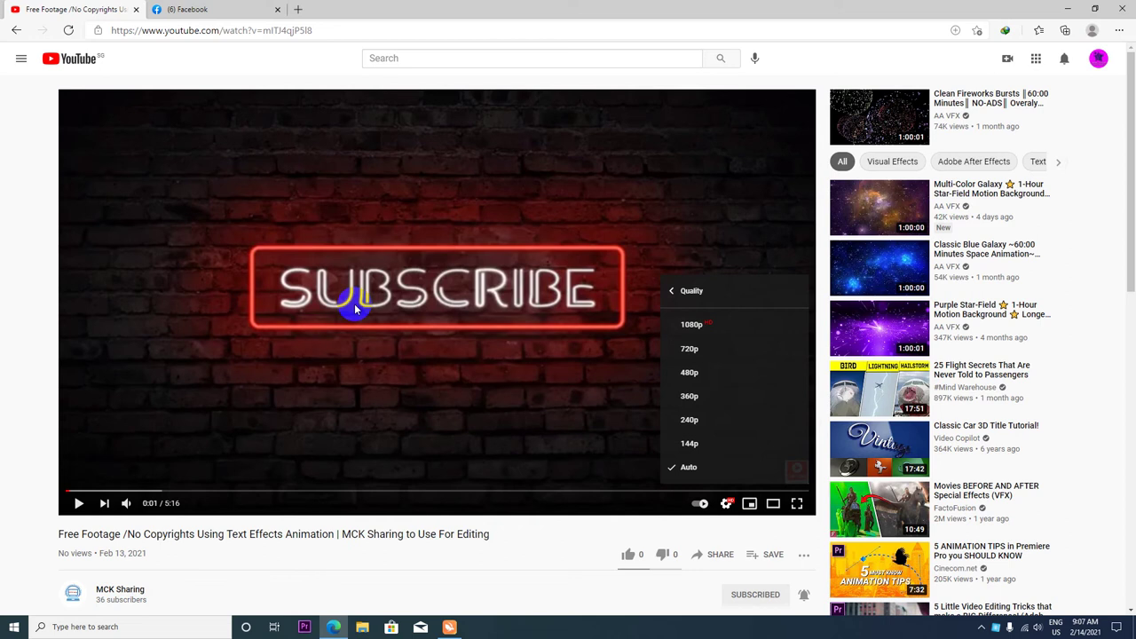
scroll(355, 307, "down", 2)
scroll(355, 307, "down", 3)
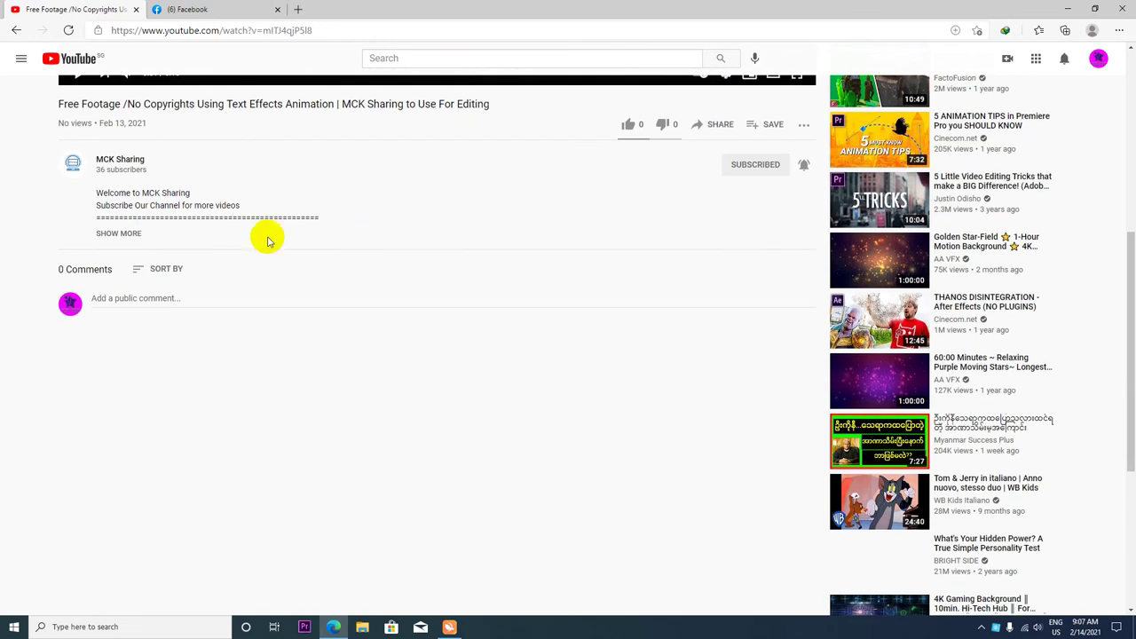
Expand the description to confirm the Creative Commons licence, then return to the Videos page.
left_click(121, 234)
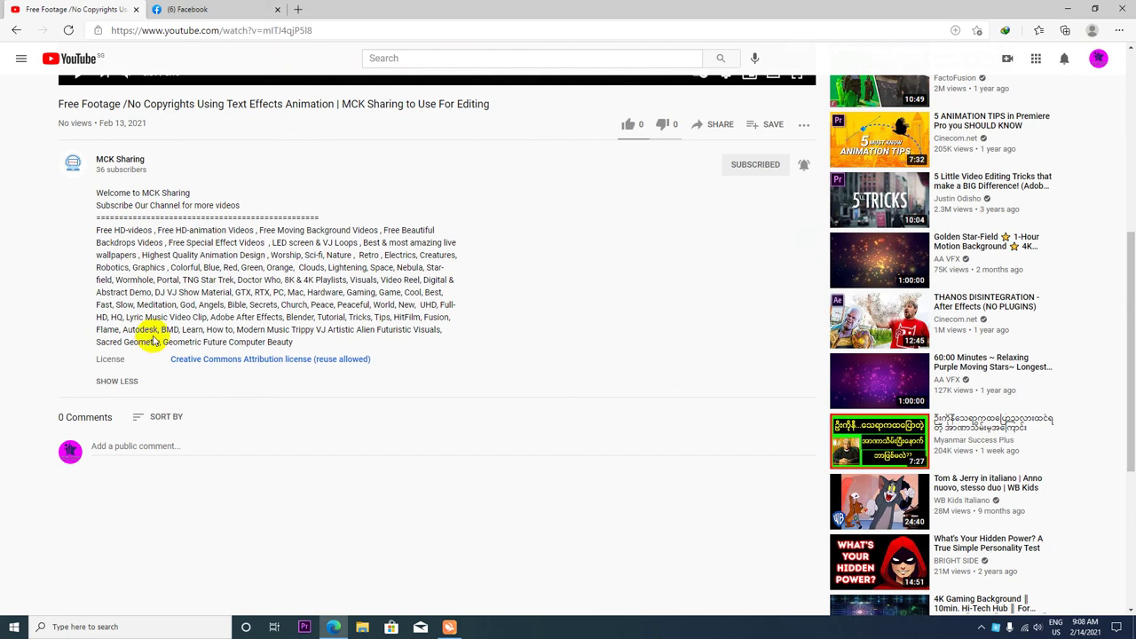
scroll(254, 269, "up", 2)
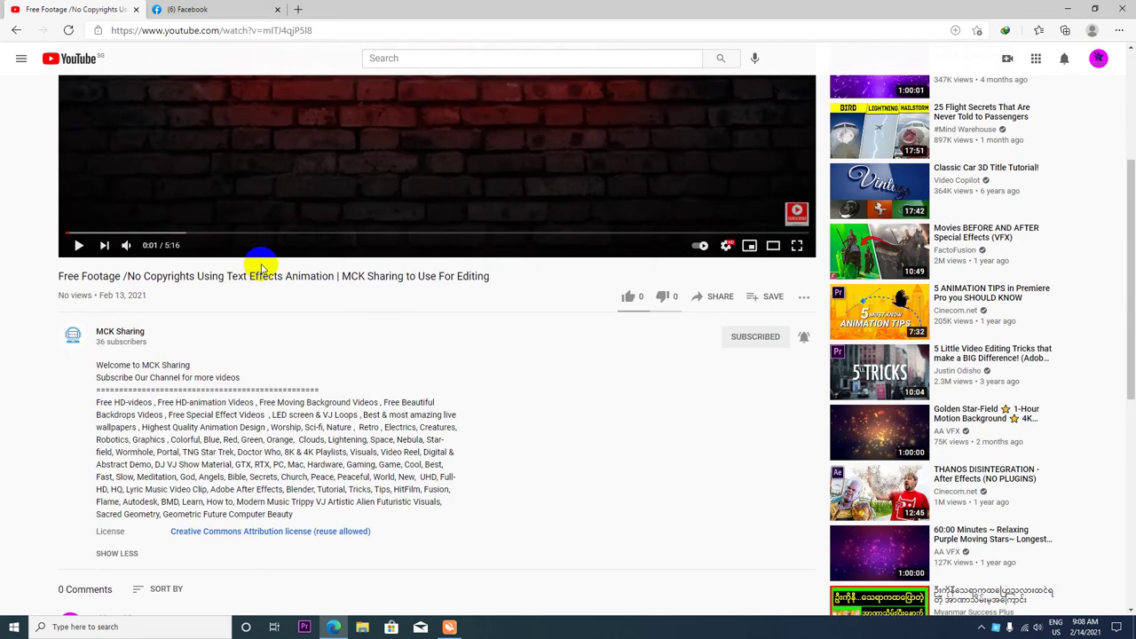
scroll(262, 269, "down", 1)
scroll(259, 263, "down", 1)
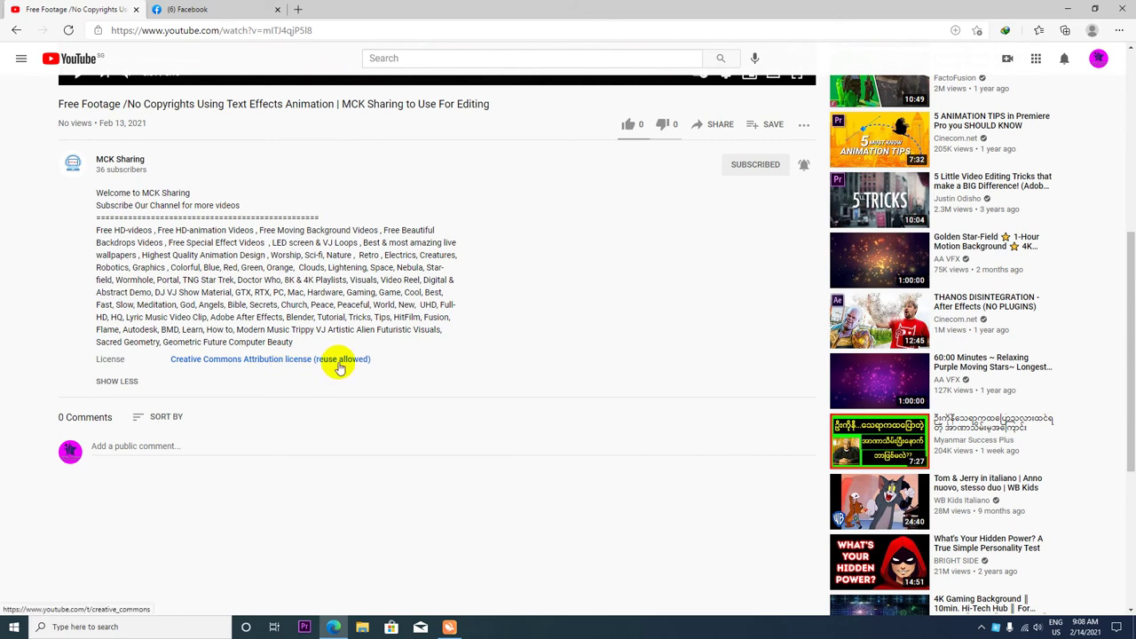
scroll(340, 364, "up", 3)
scroll(332, 381, "down", 2)
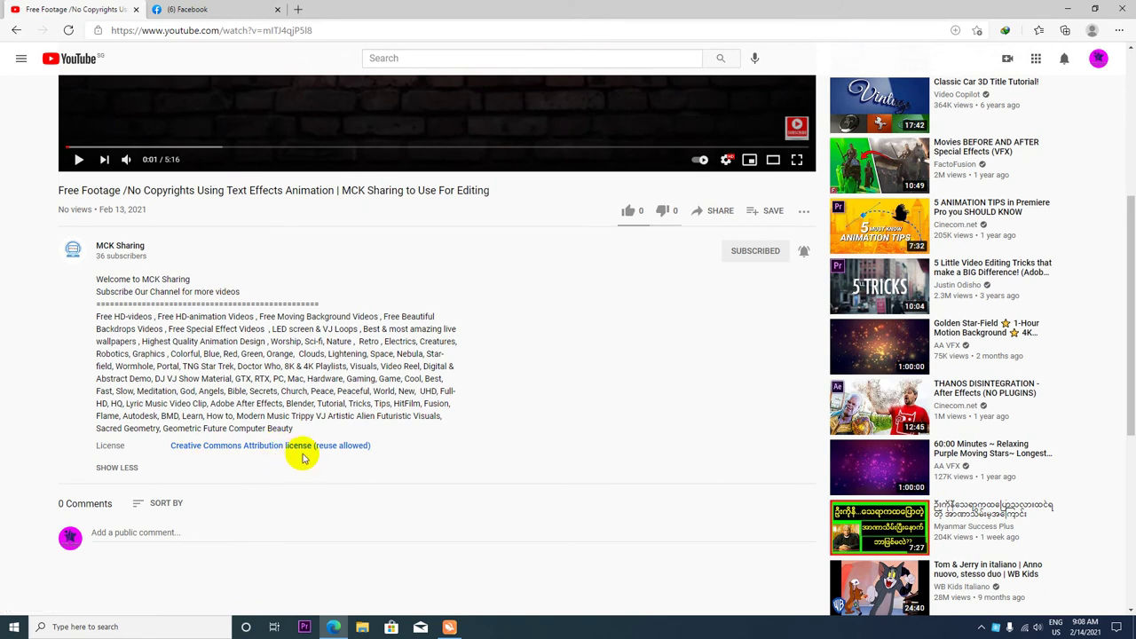
scroll(346, 471, "up", 4)
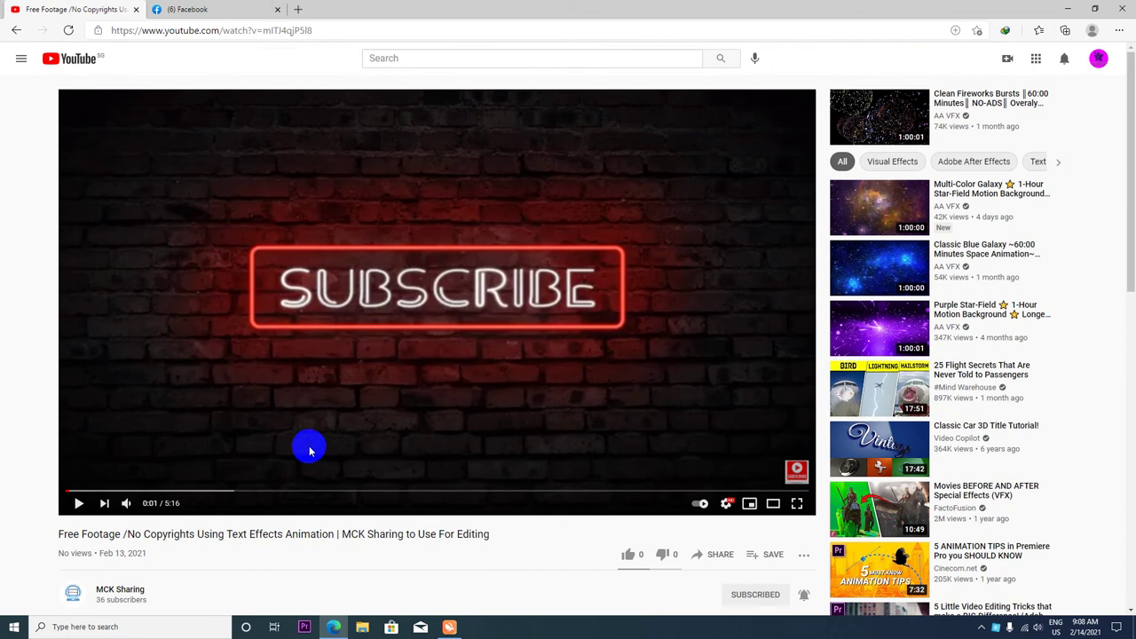
scroll(310, 451, "down", 5)
scroll(287, 464, "up", 5)
left_click(16, 30)
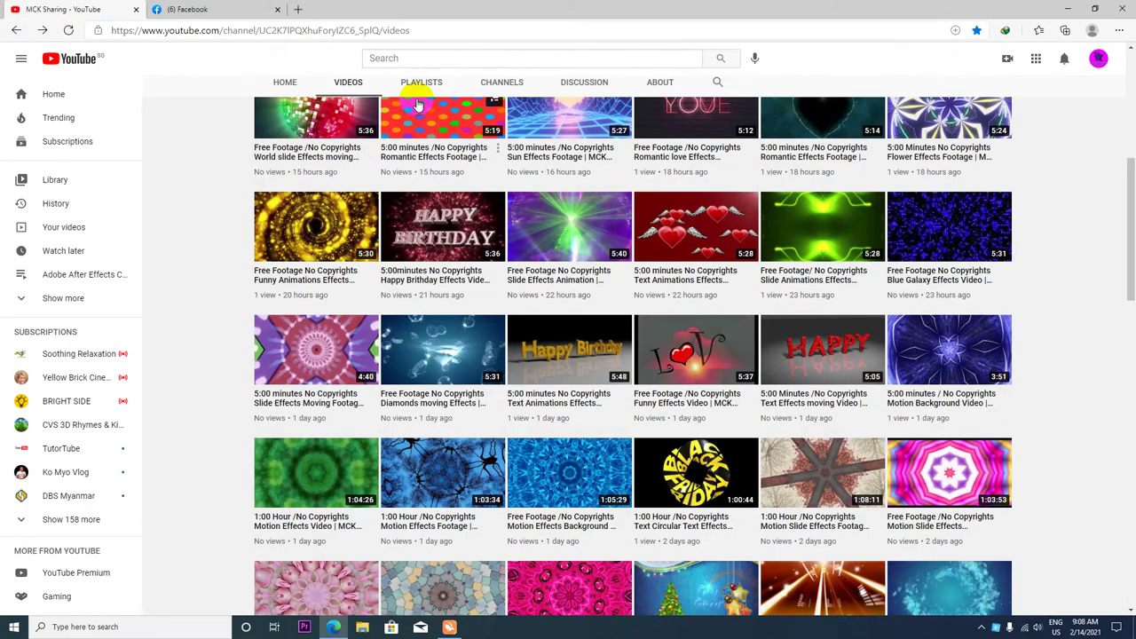
scroll(417, 105, "up", 5)
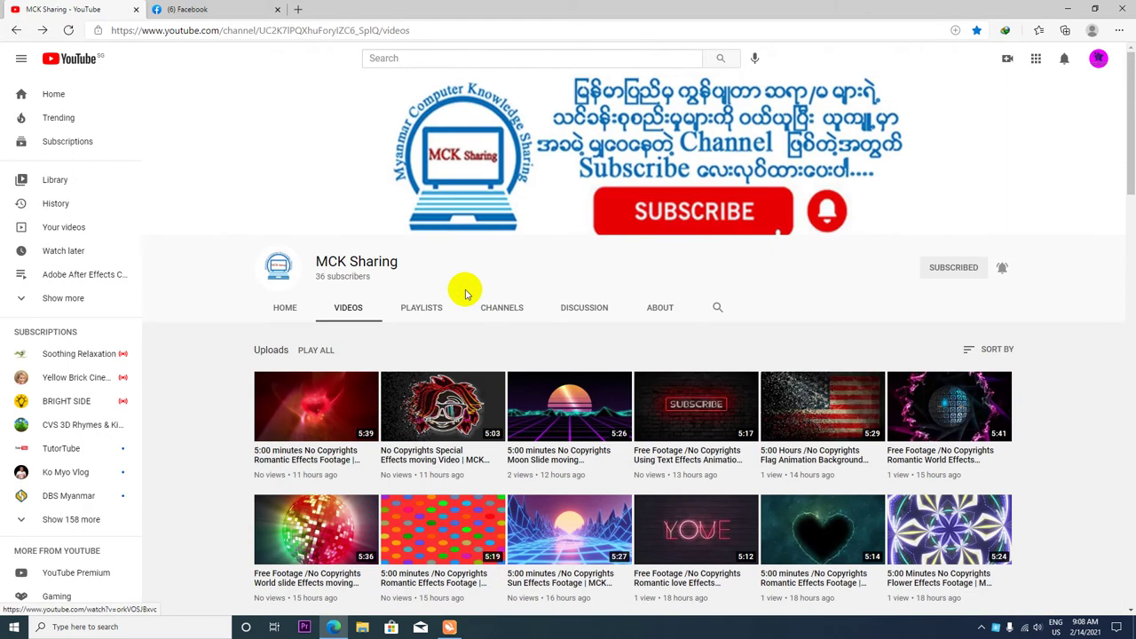
left_click(298, 9)
left_click(1119, 49)
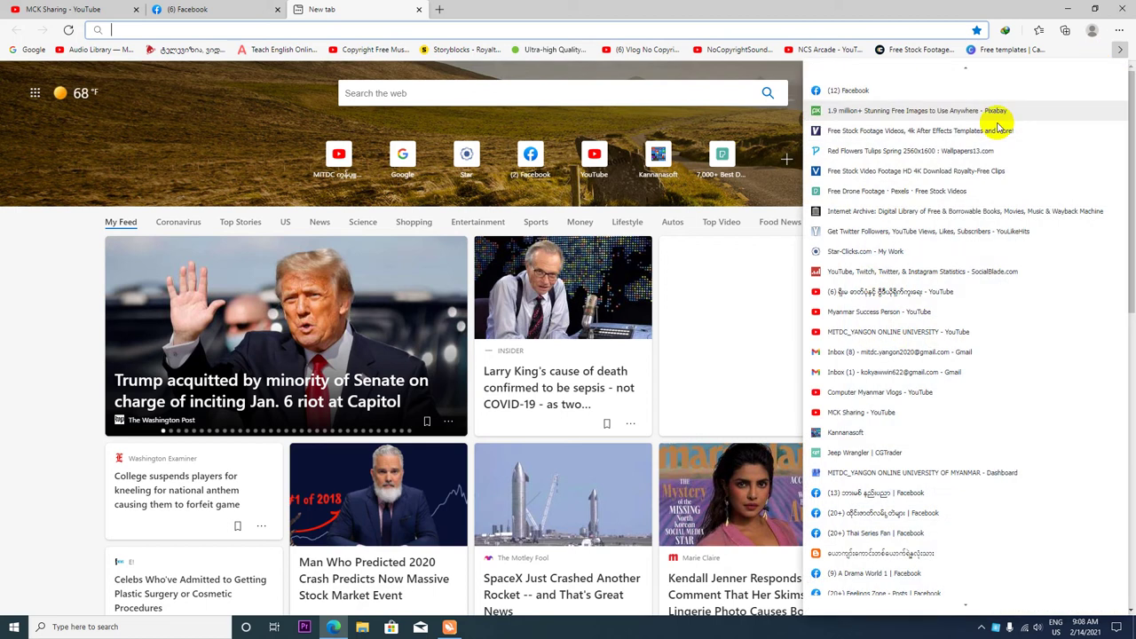
left_click(866, 332)
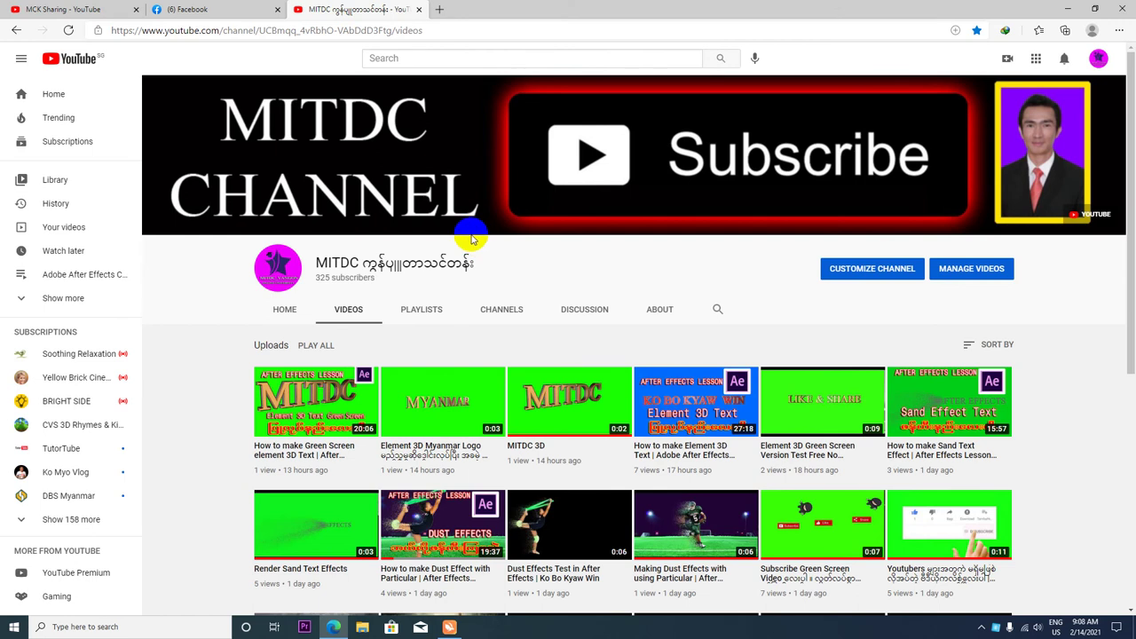
scroll(491, 307, "down", 2)
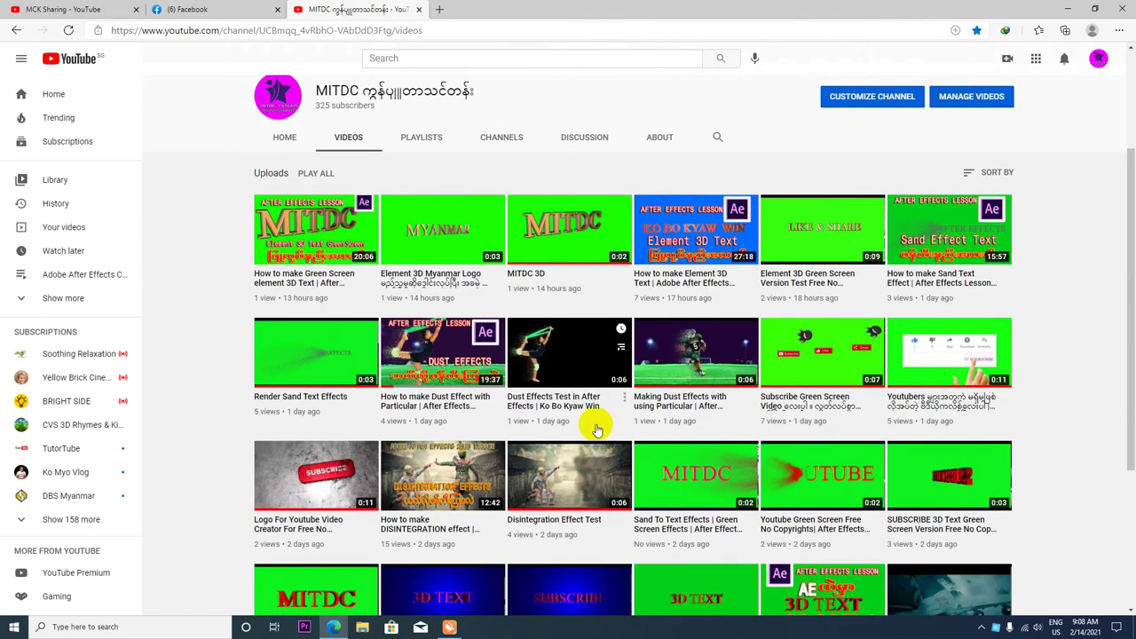
scroll(597, 428, "down", 1)
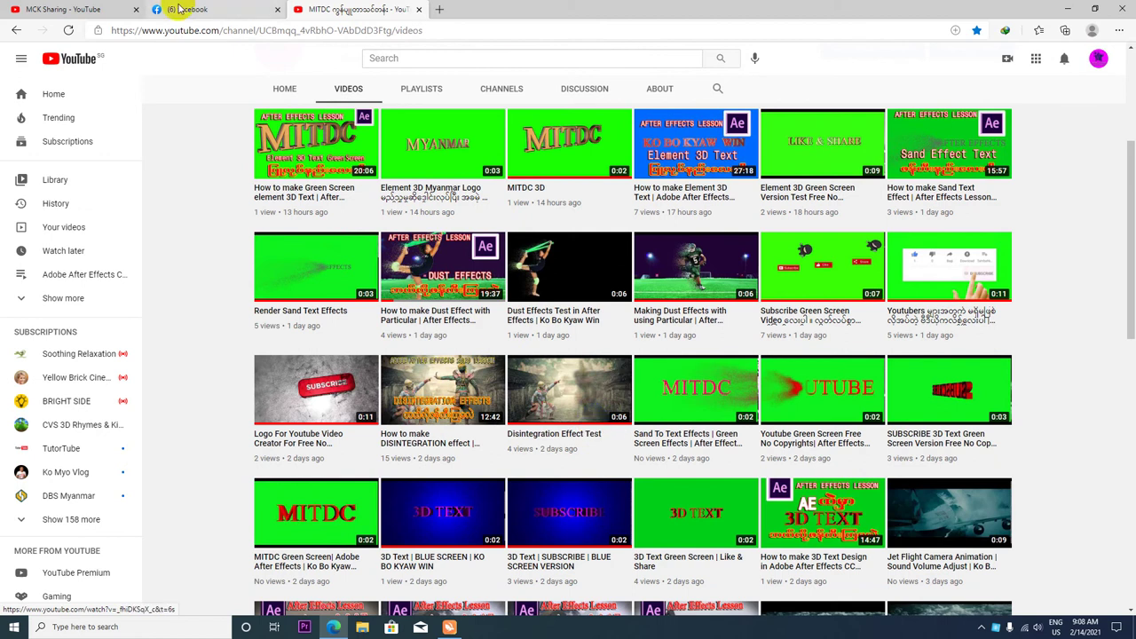
left_click(98, 9)
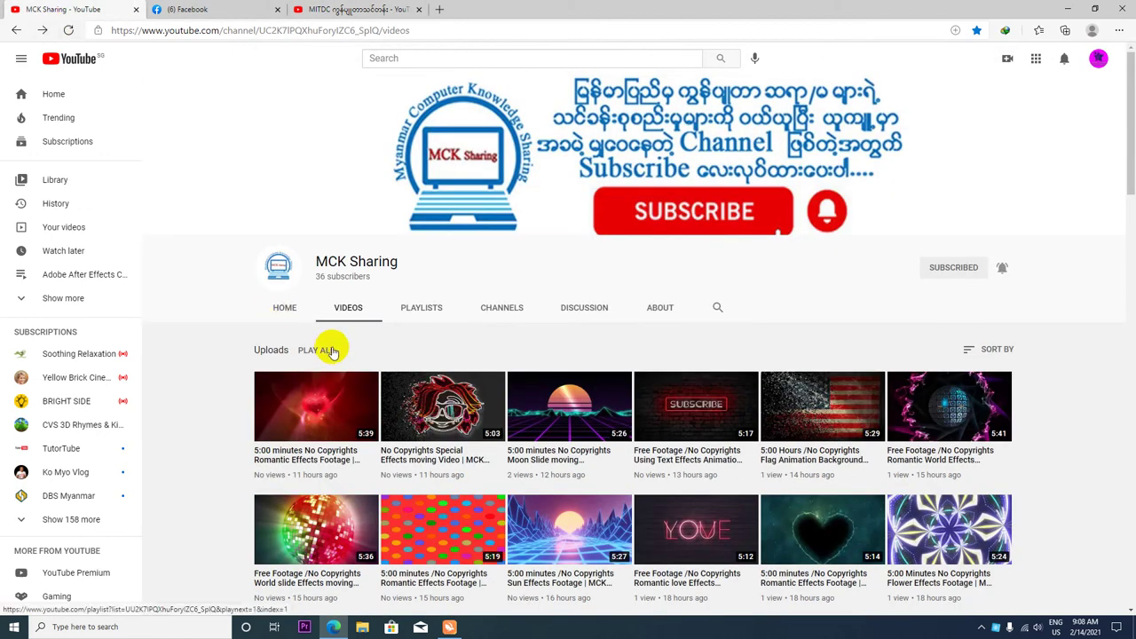
left_click(325, 9)
scroll(441, 254, "up", 2)
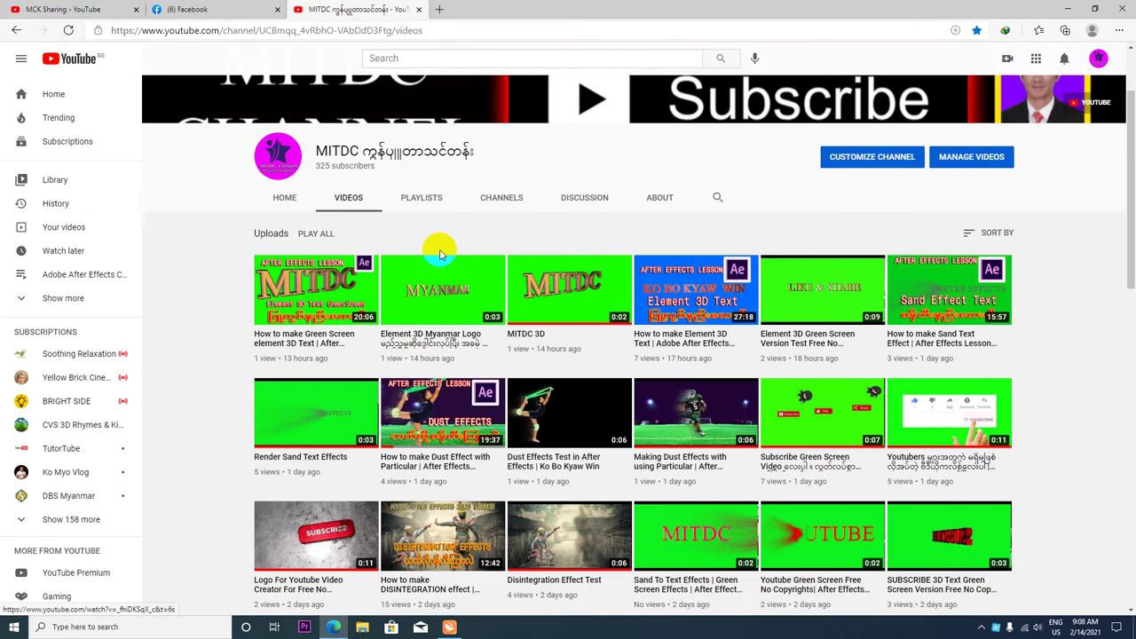
left_click(107, 9)
scroll(859, 403, "down", 3)
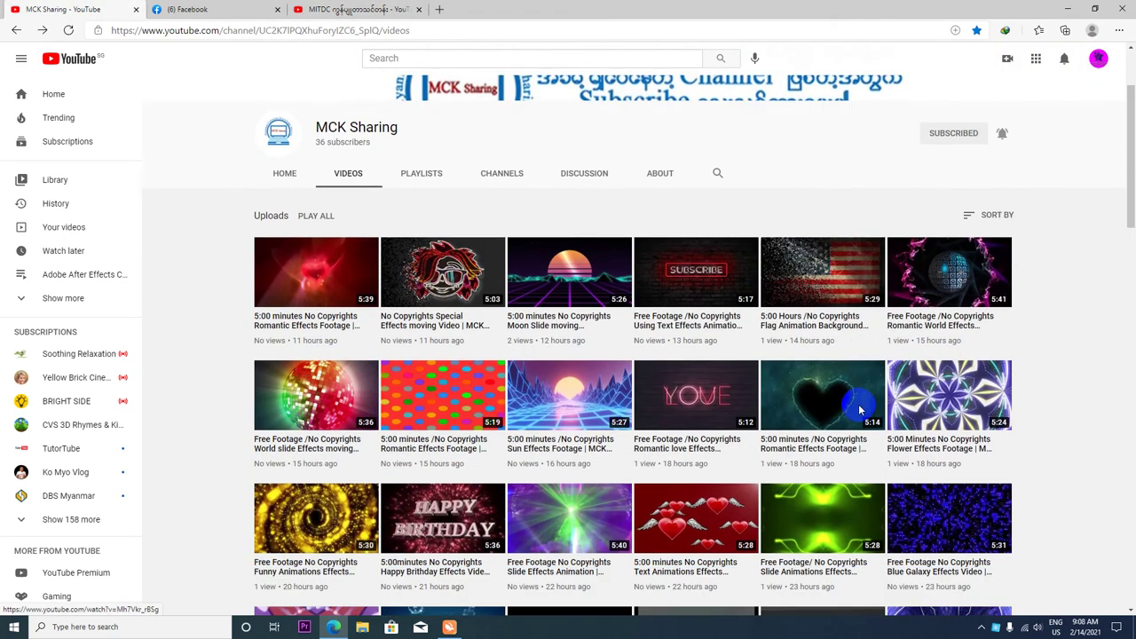
scroll(859, 410, "down", 1)
scroll(856, 411, "down", 2)
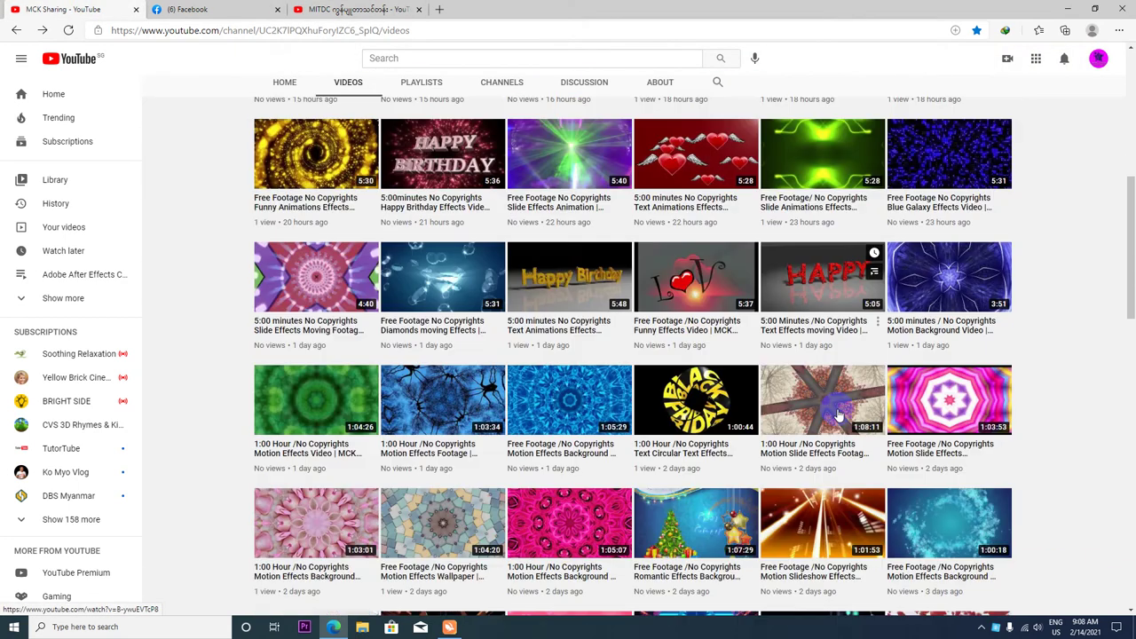
scroll(848, 412, "down", 1)
scroll(840, 412, "down", 1)
scroll(470, 465, "down", 3)
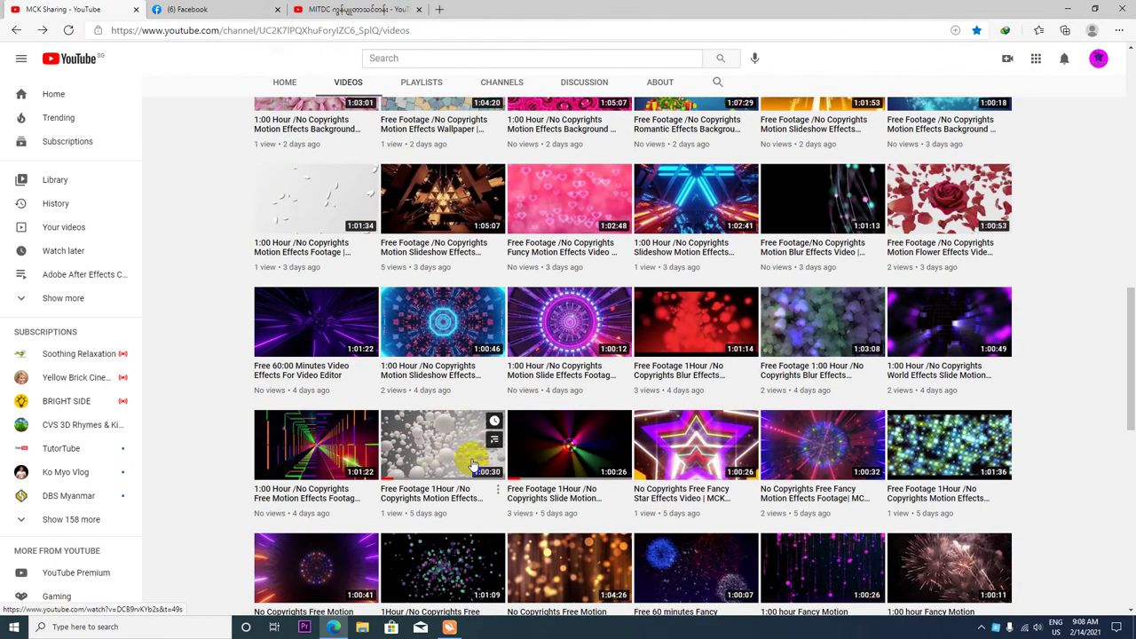
scroll(483, 451, "down", 2)
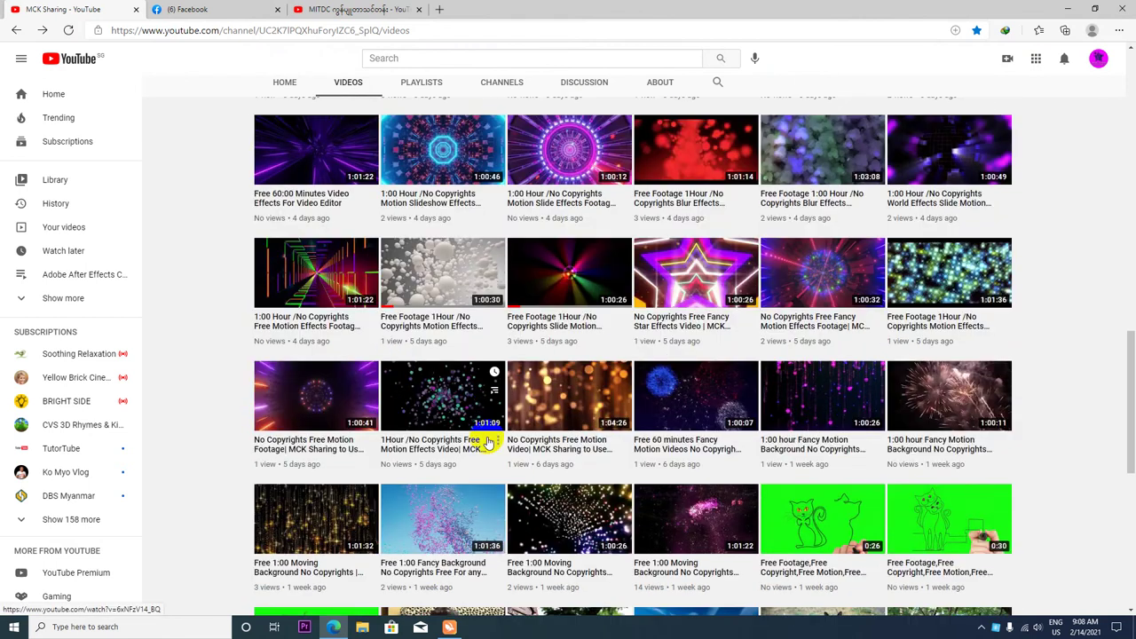
scroll(807, 444, "up", 2)
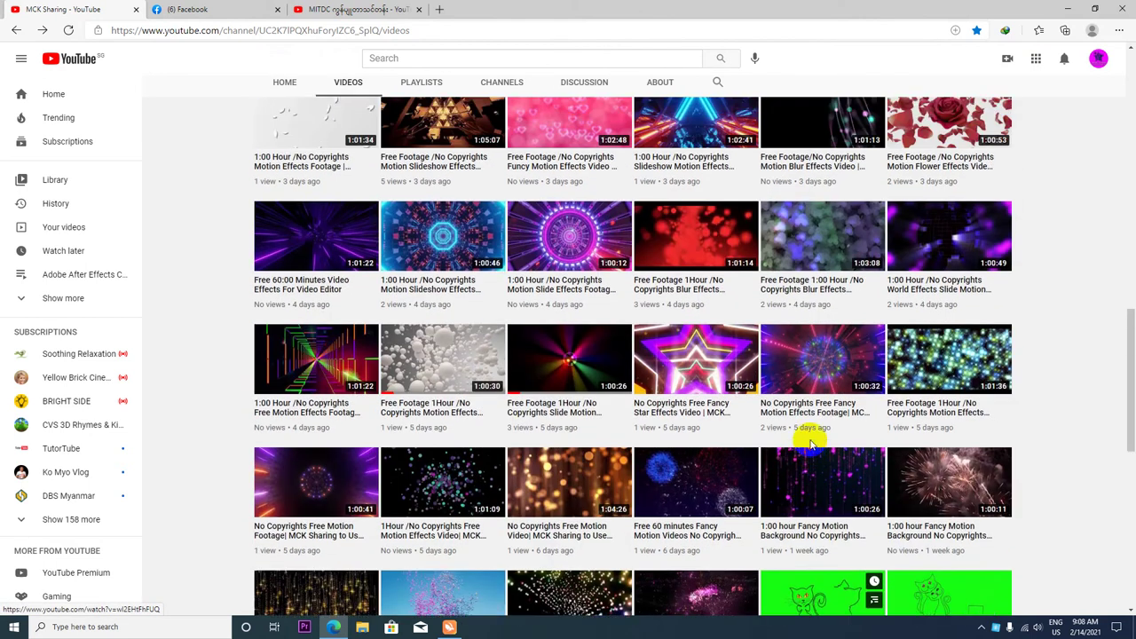
scroll(810, 446, "up", 1)
scroll(810, 446, "up", 1)
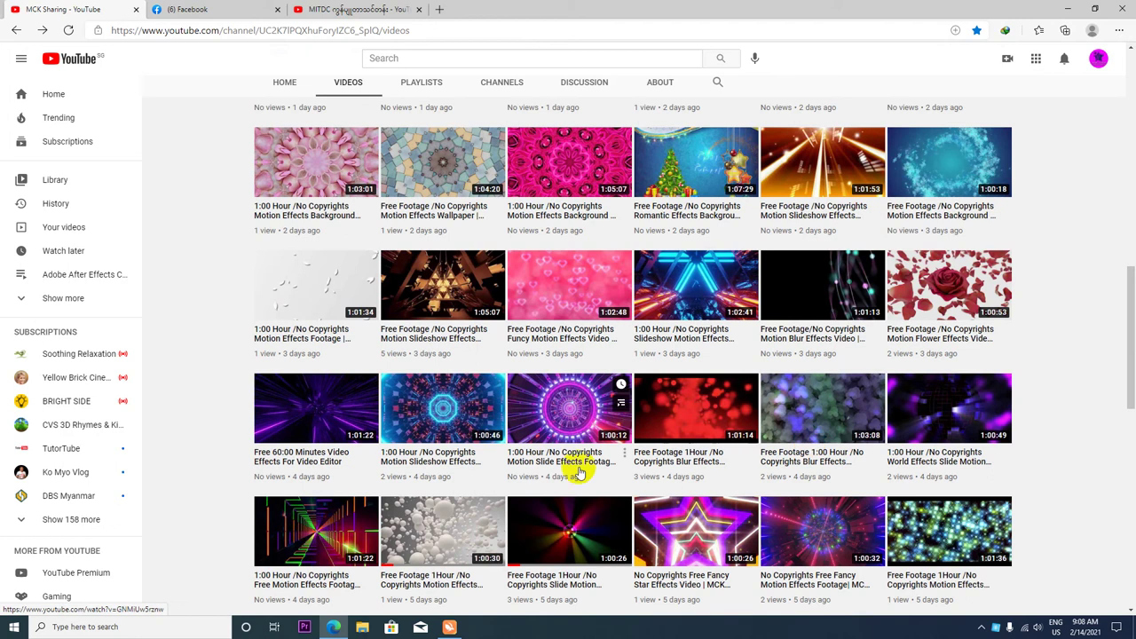
scroll(572, 465, "up", 2)
scroll(558, 465, "up", 1)
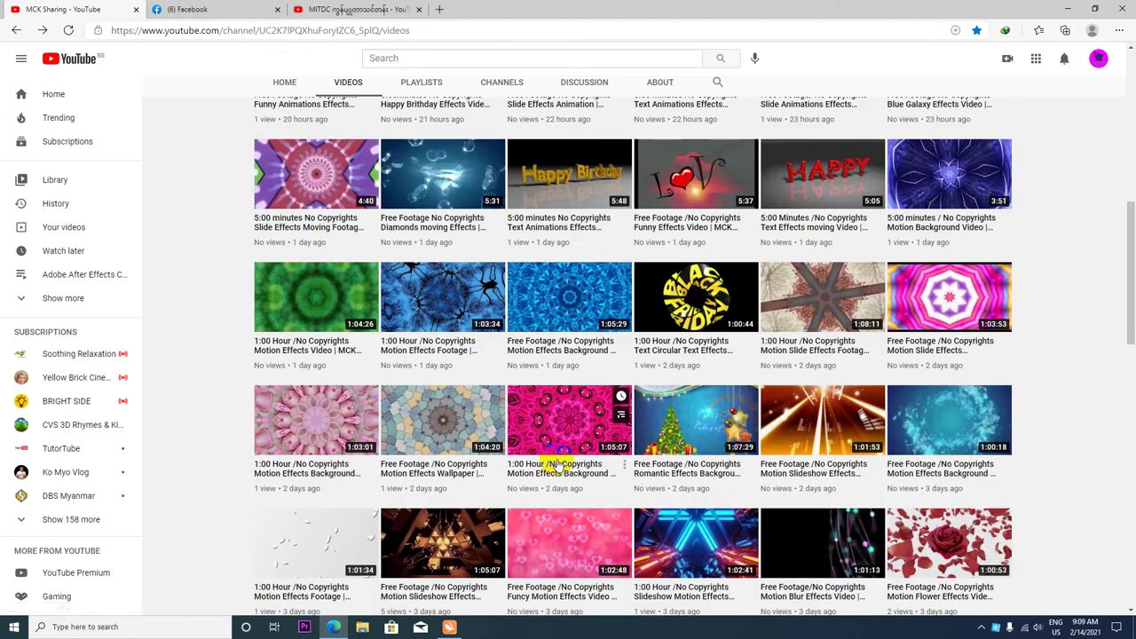
scroll(555, 462, "up", 1)
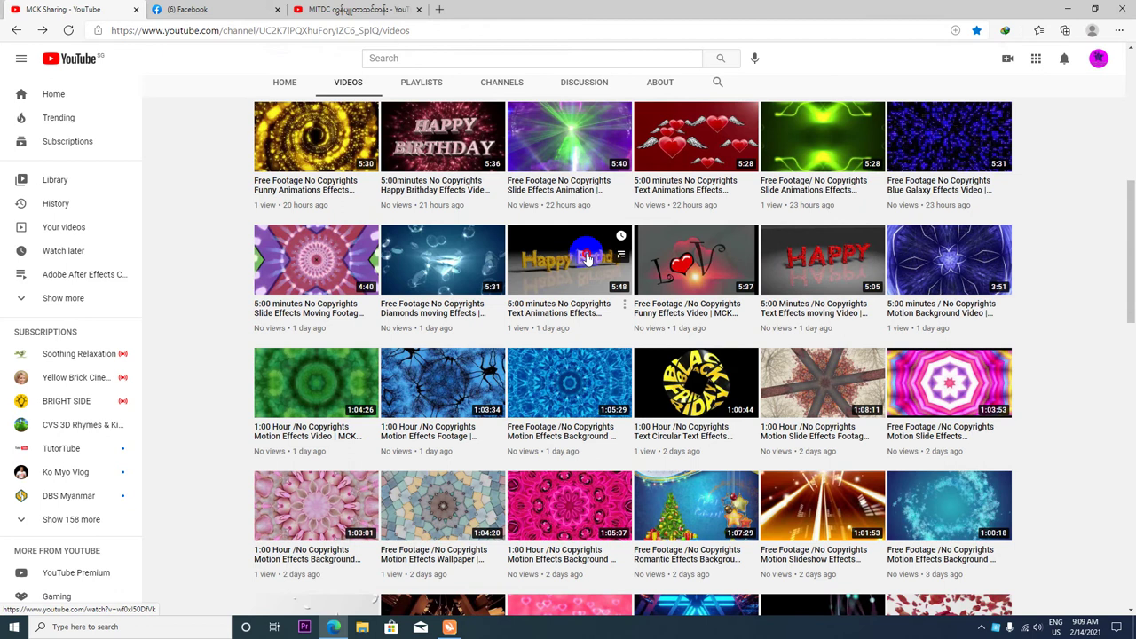
left_click(586, 258)
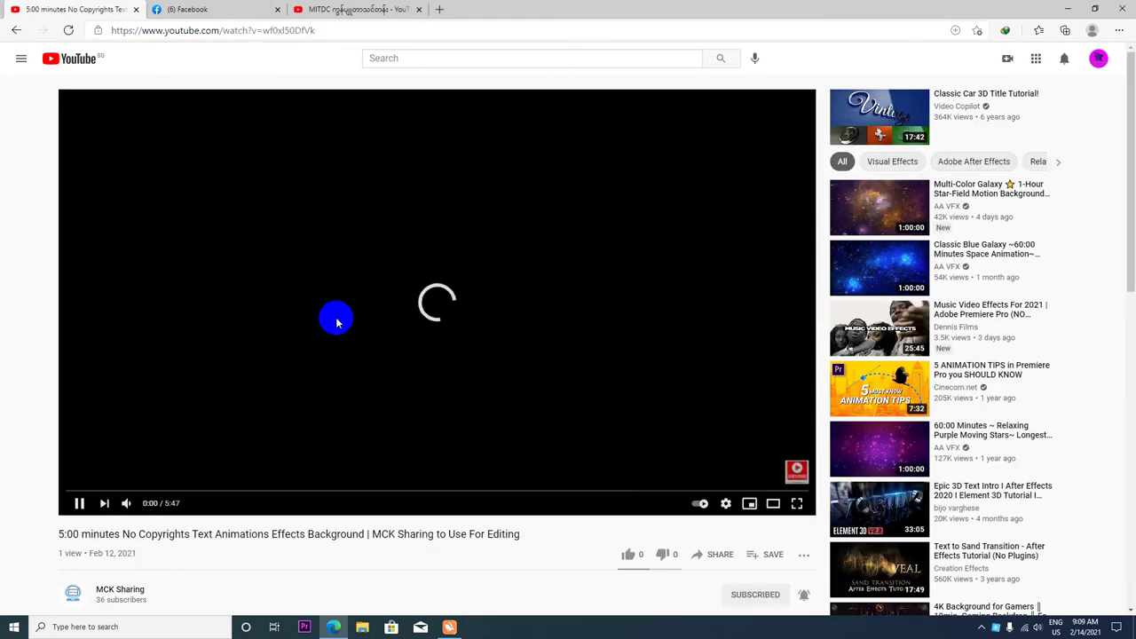
scroll(345, 426, "down", 2)
scroll(345, 426, "up", 2)
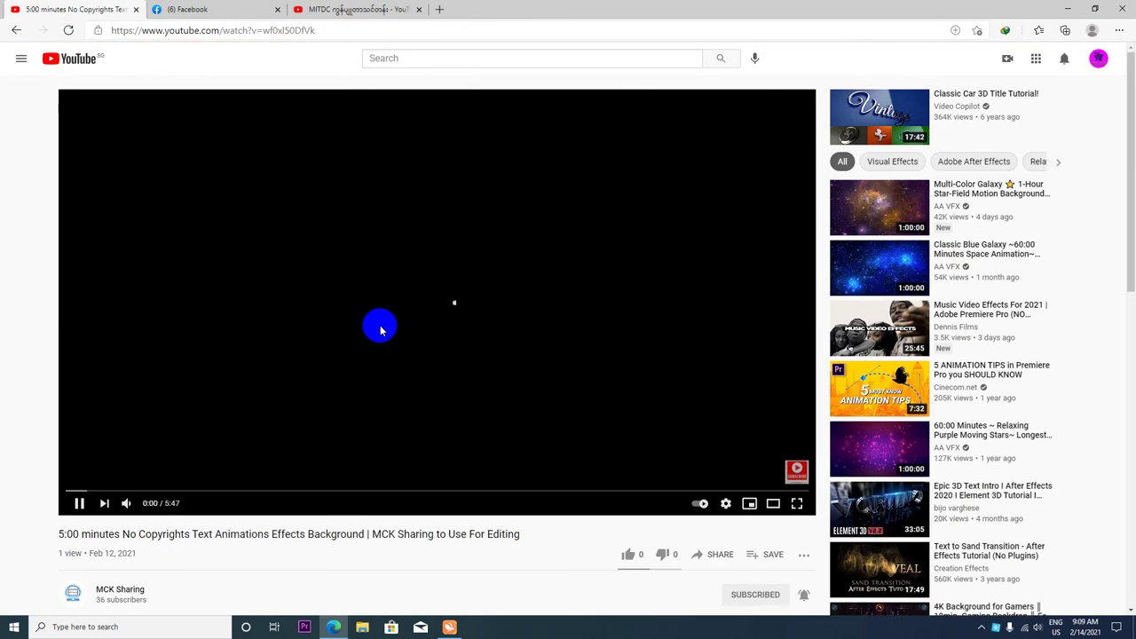
scroll(377, 342, "down", 3)
scroll(355, 348, "down", 2)
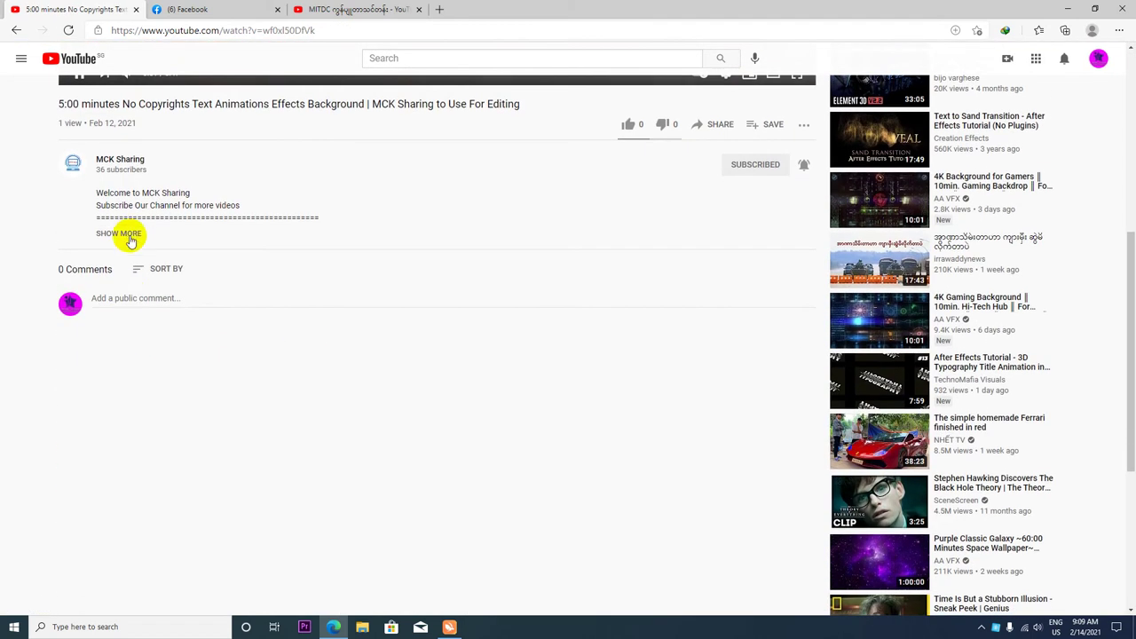
left_click(130, 235)
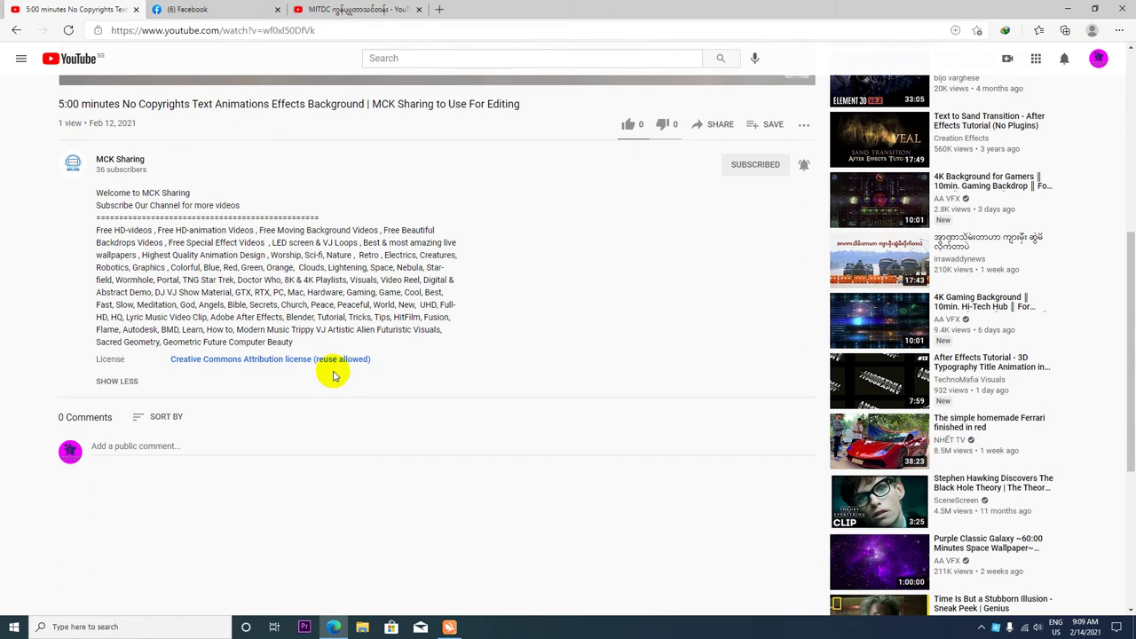
scroll(333, 375, "up", 5)
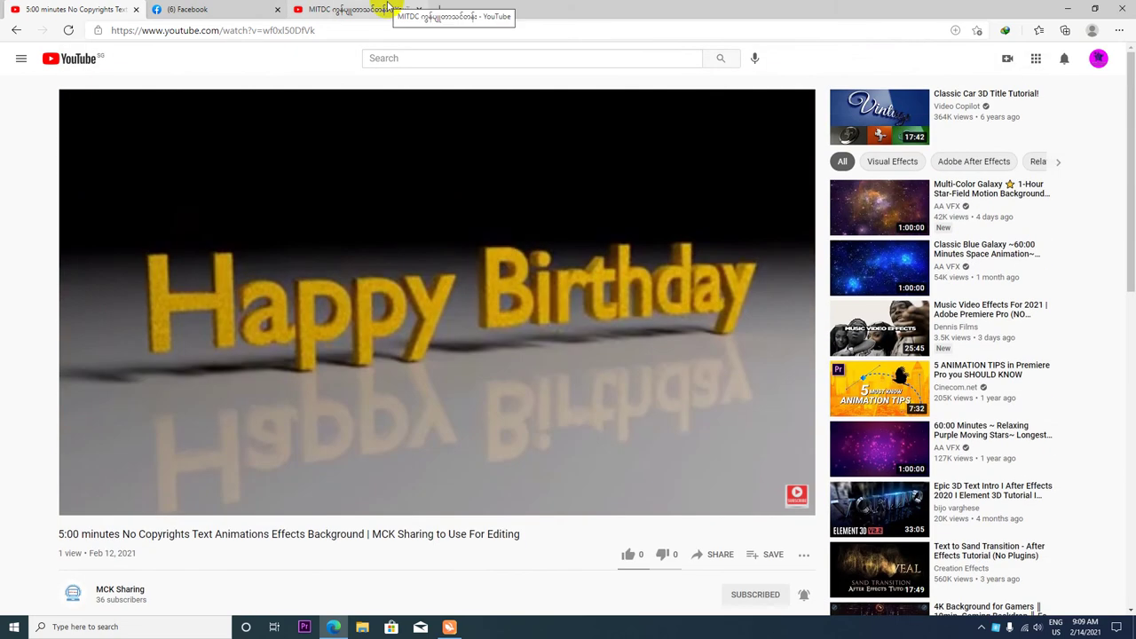
left_click(729, 506)
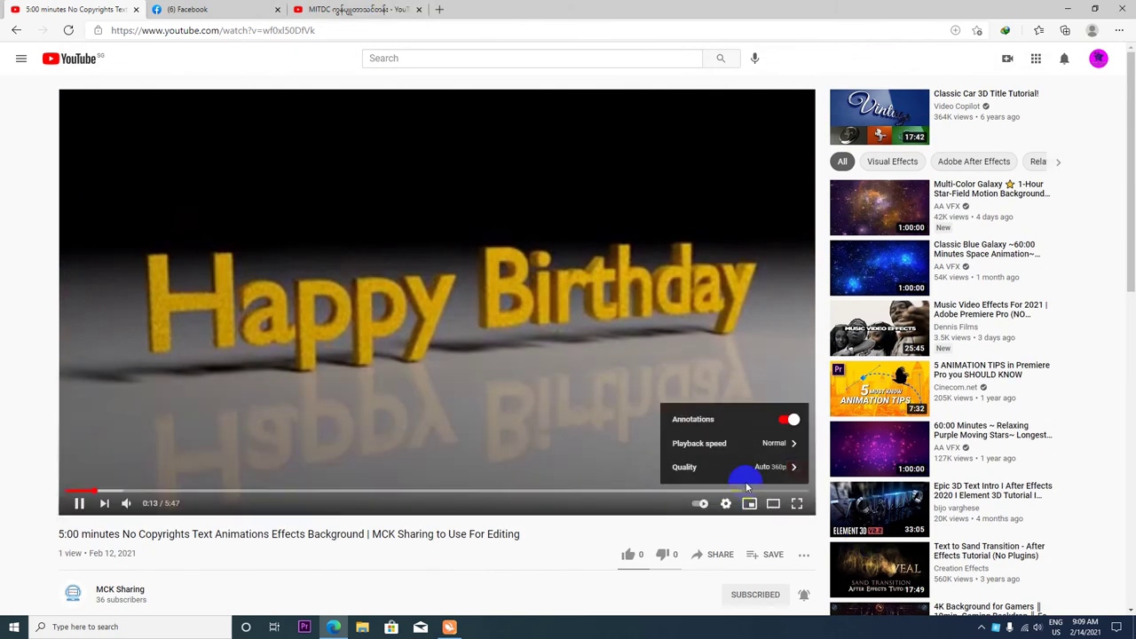
left_click(786, 469)
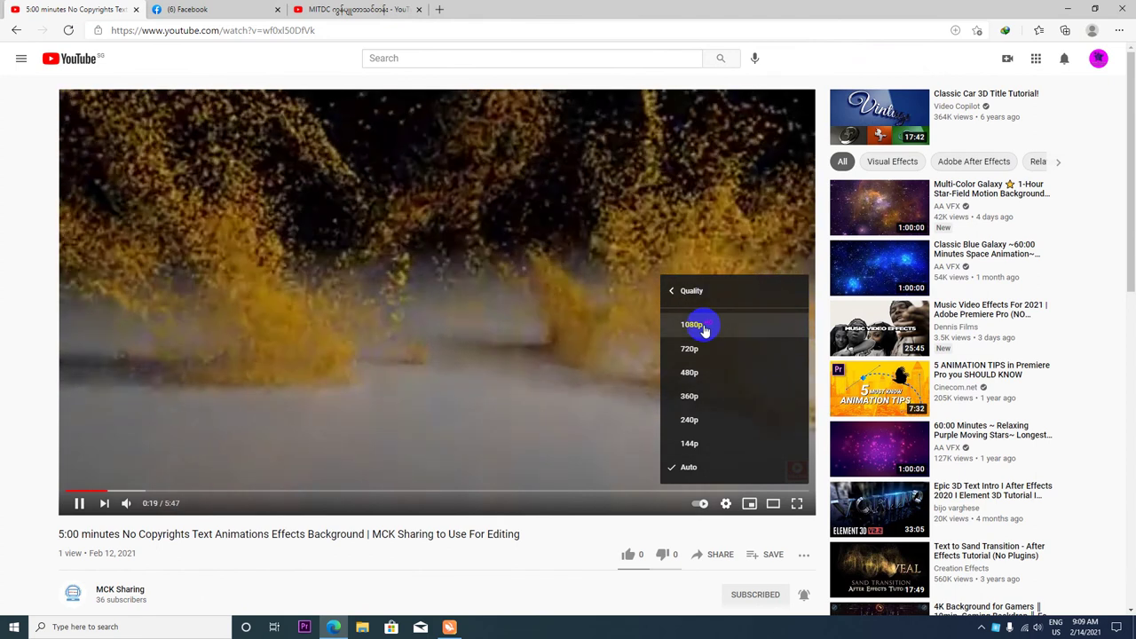
left_click(305, 211)
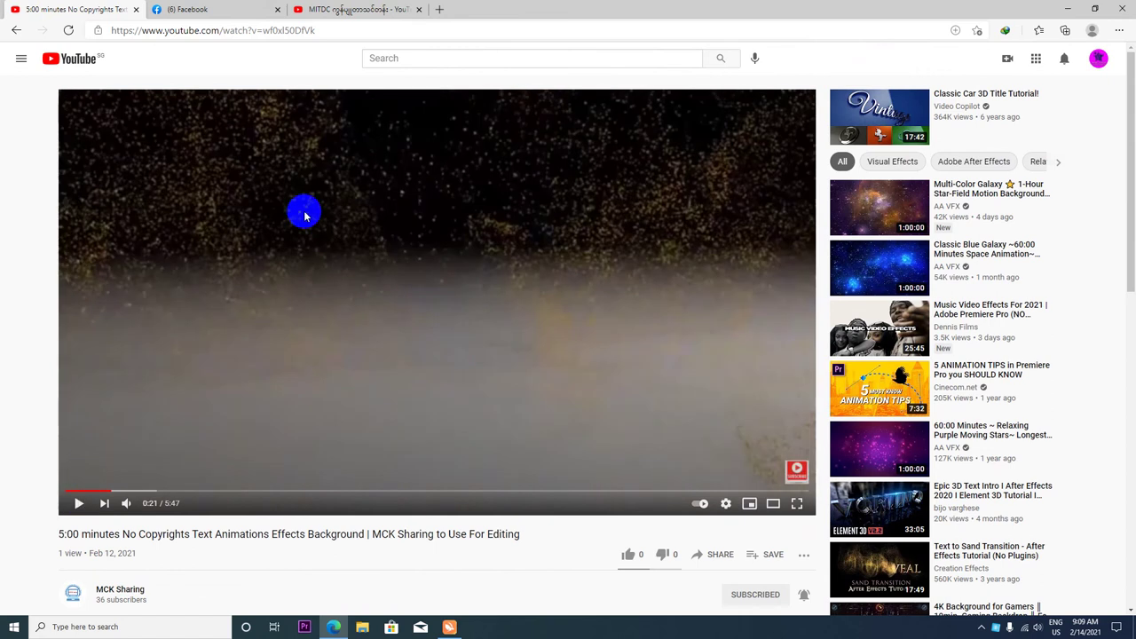
left_click(14, 31)
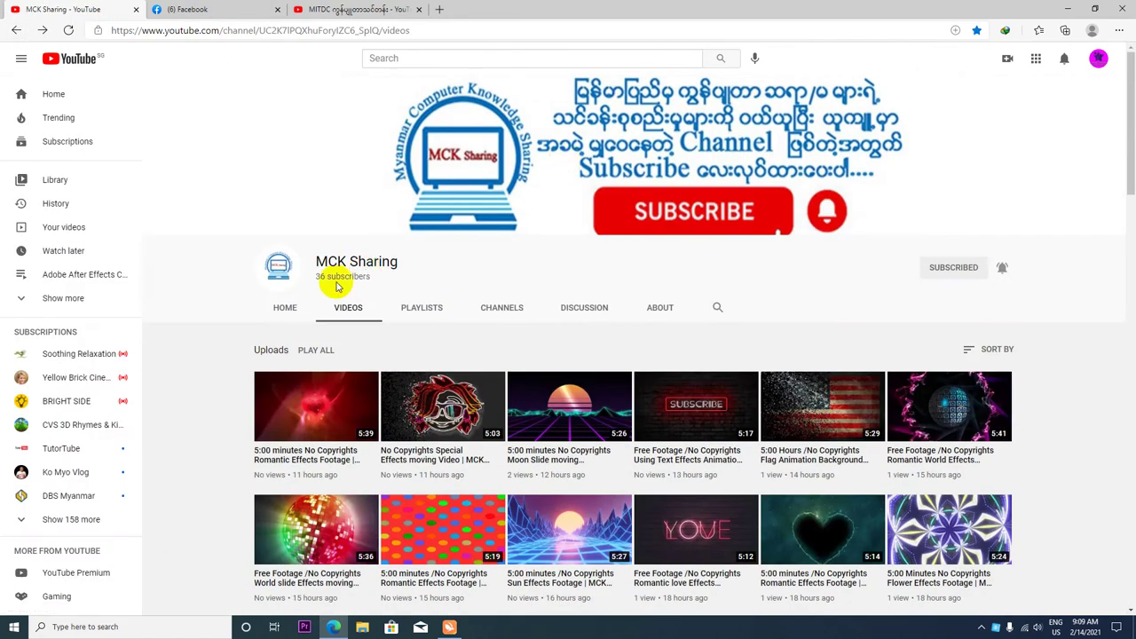
Switch to the MITDC tab and open its 'Subscribe Green Screen Video' from the Videos grid.
left_click(353, 9)
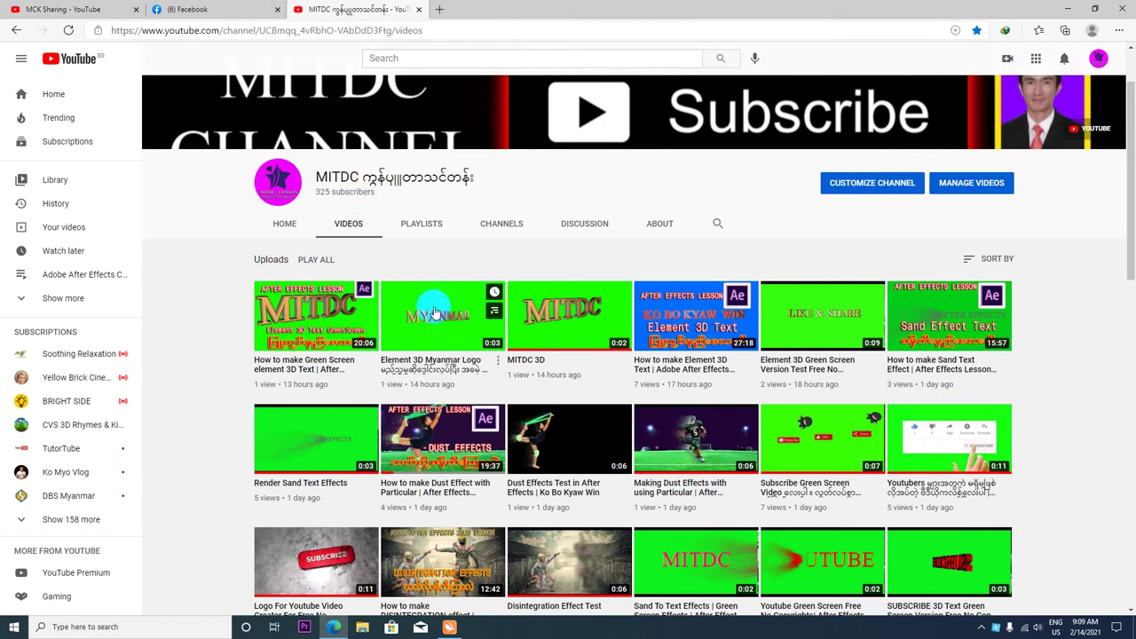
scroll(448, 324, "down", 2)
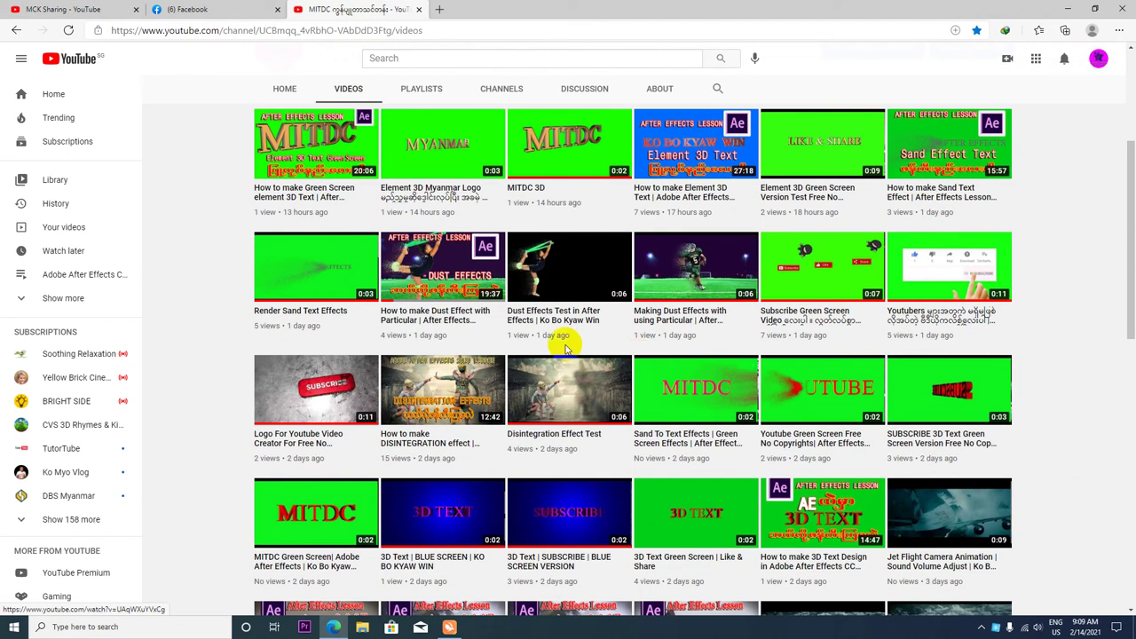
scroll(515, 346, "down", 1)
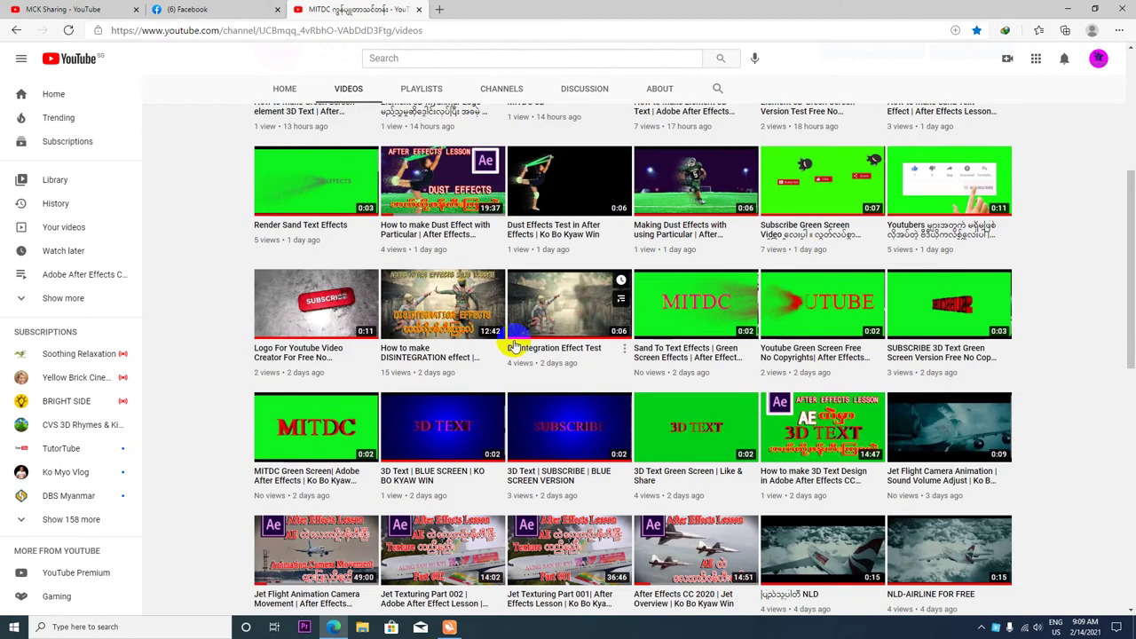
scroll(624, 266, "up", 5)
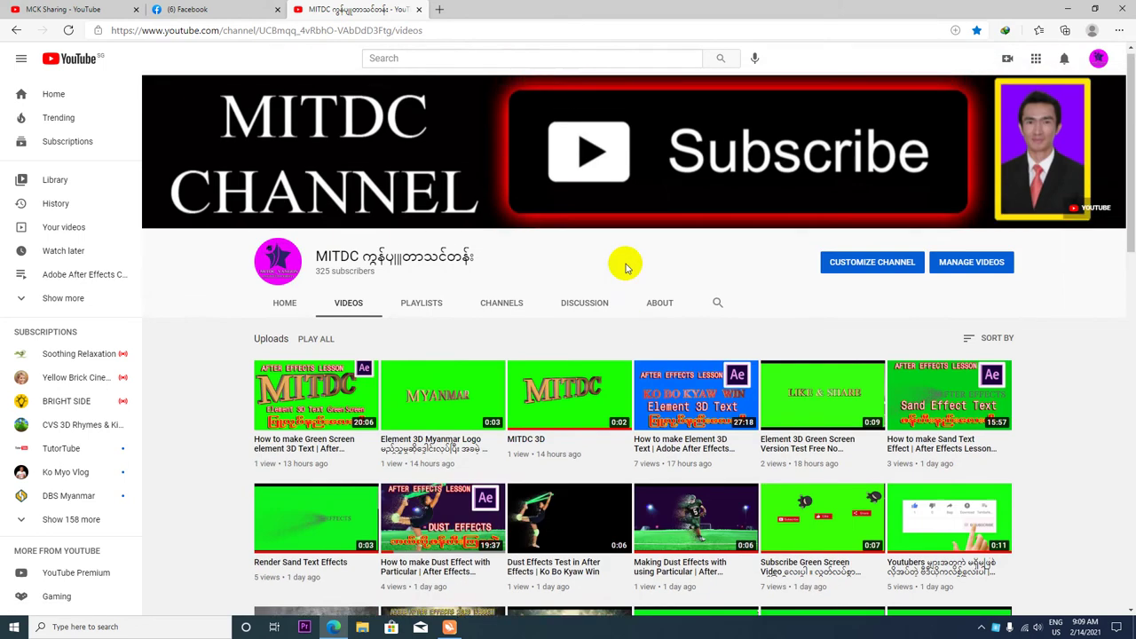
scroll(772, 388, "down", 3)
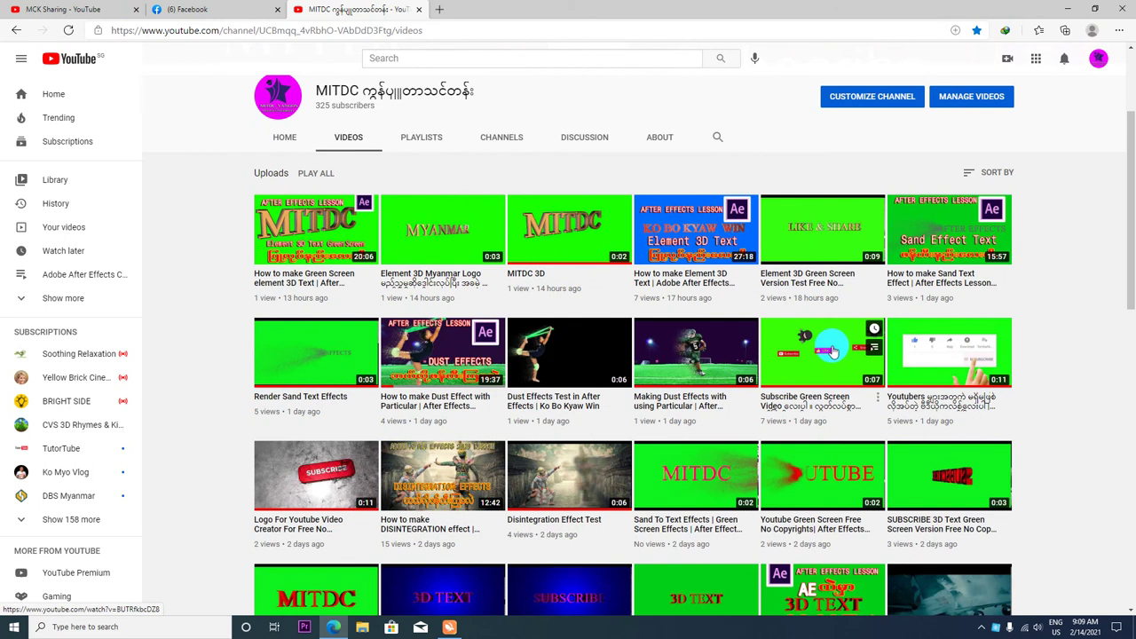
left_click(833, 348)
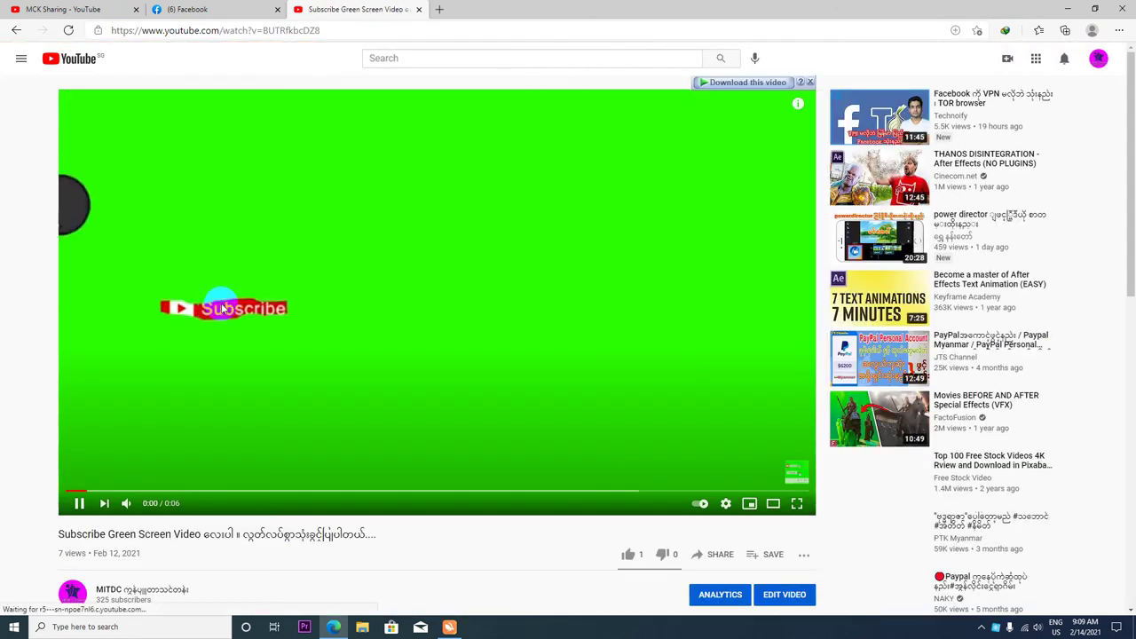
Pause the green screen video at 0:01 and set its quality to 1080p.
left_click(78, 503)
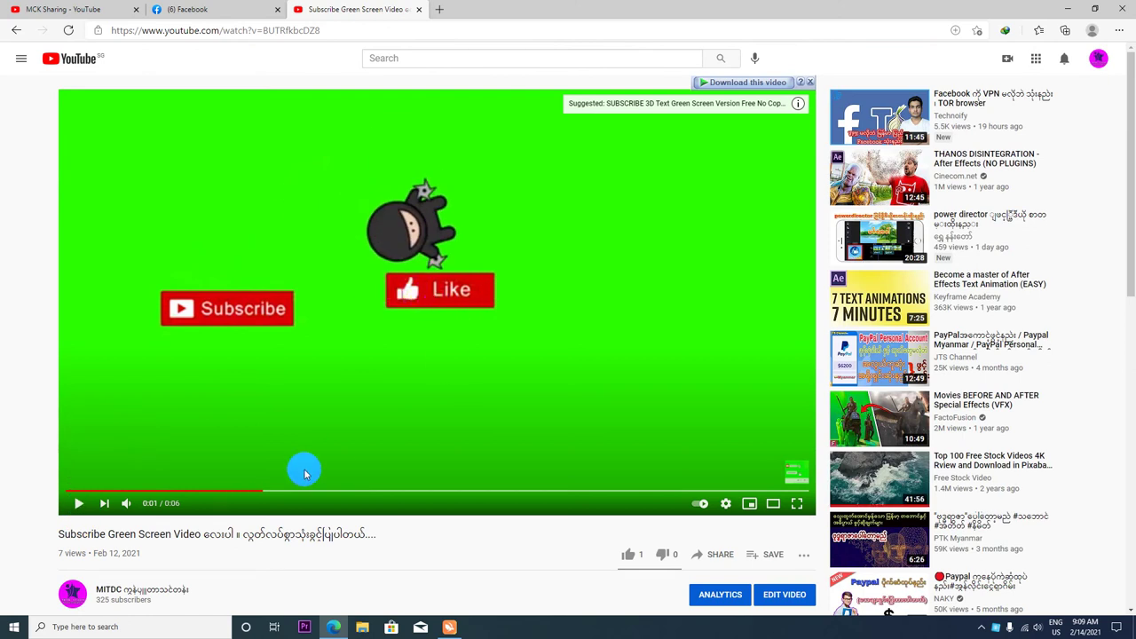
scroll(297, 457, "down", 5)
scroll(257, 435, "up", 5)
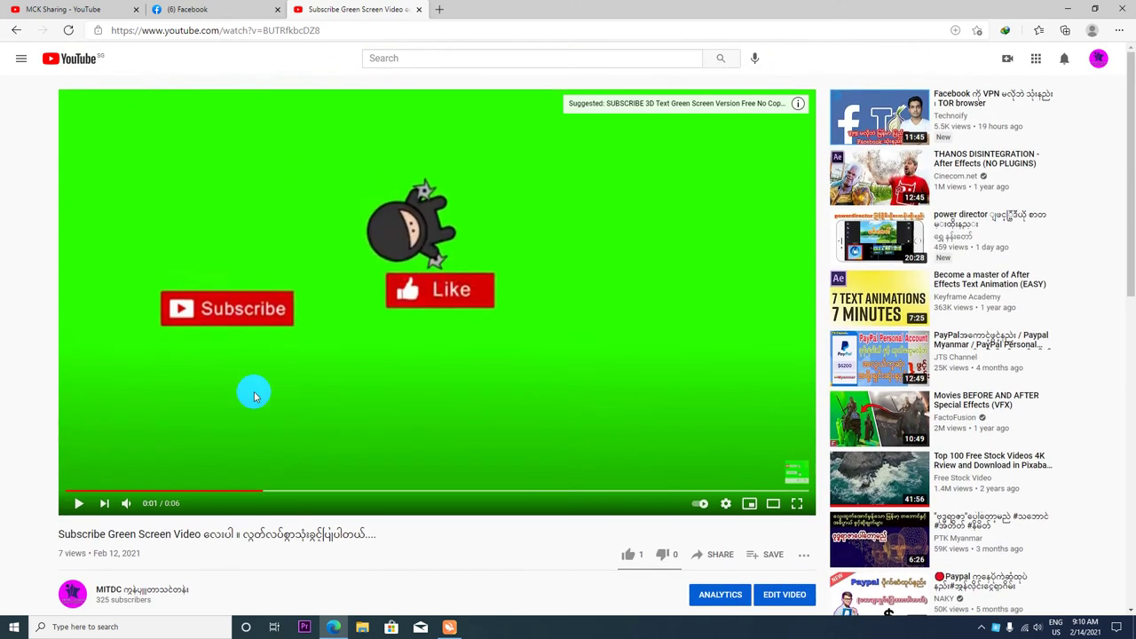
scroll(239, 408, "down", 4)
scroll(213, 426, "up", 2)
left_click(726, 334)
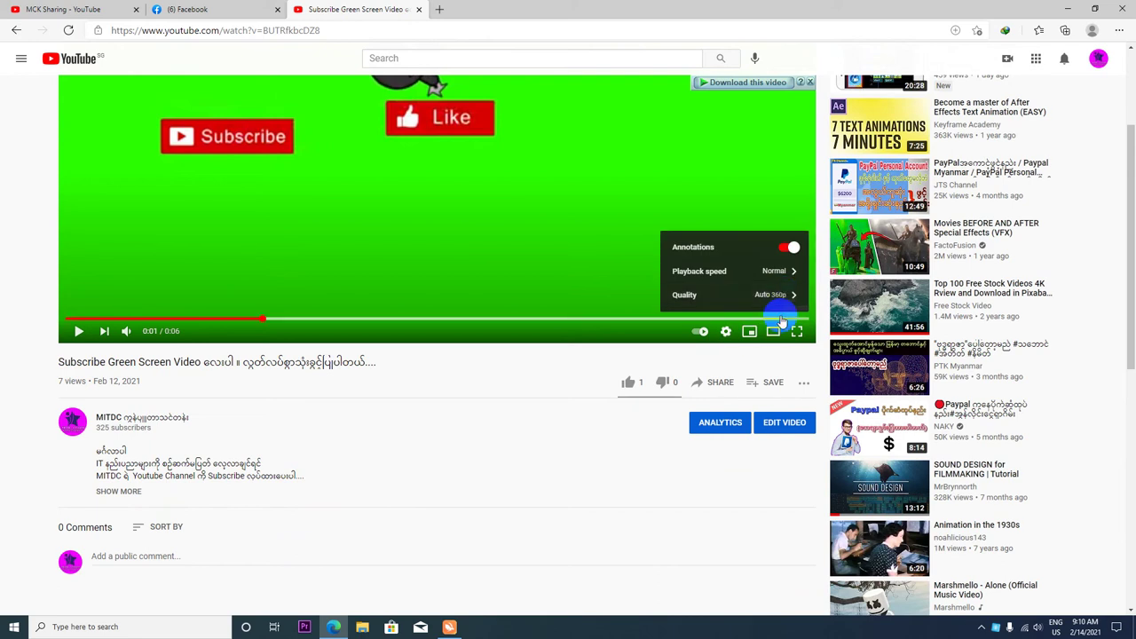
left_click(784, 294)
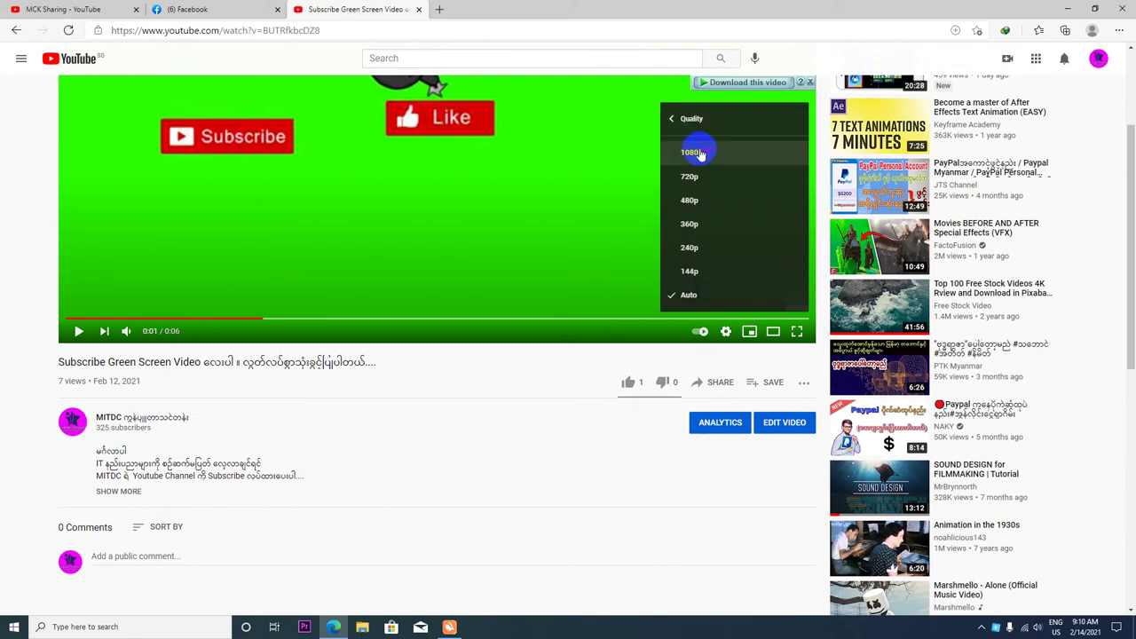
left_click(697, 153)
Expand the full description to check its Creative Commons licence.
scroll(355, 408, "down", 3)
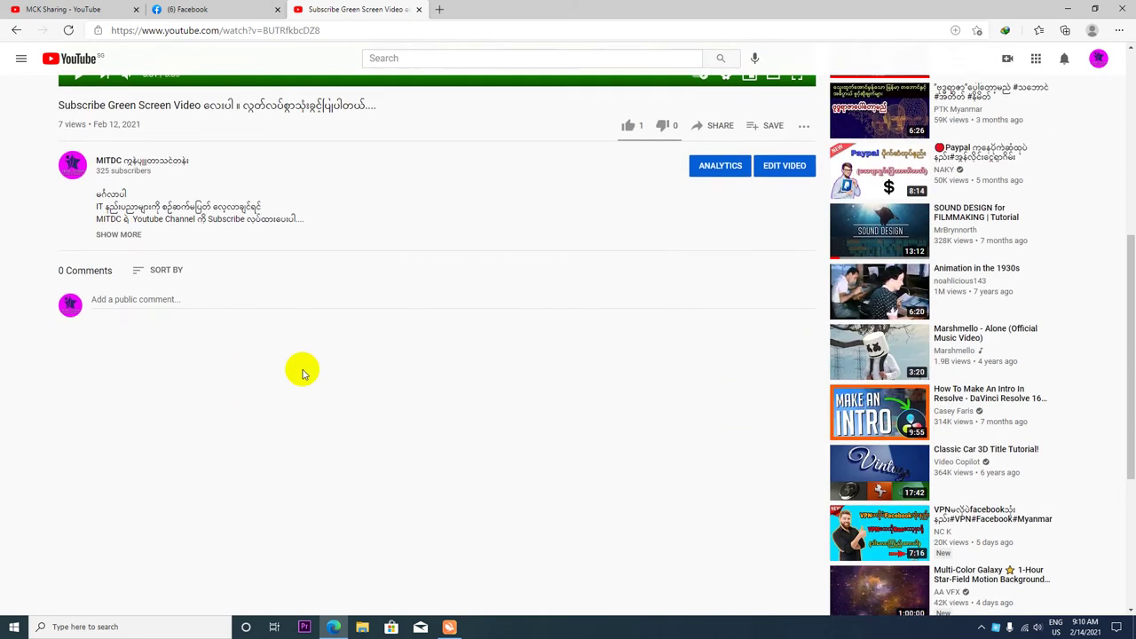
left_click(124, 234)
scroll(299, 304, "down", 2)
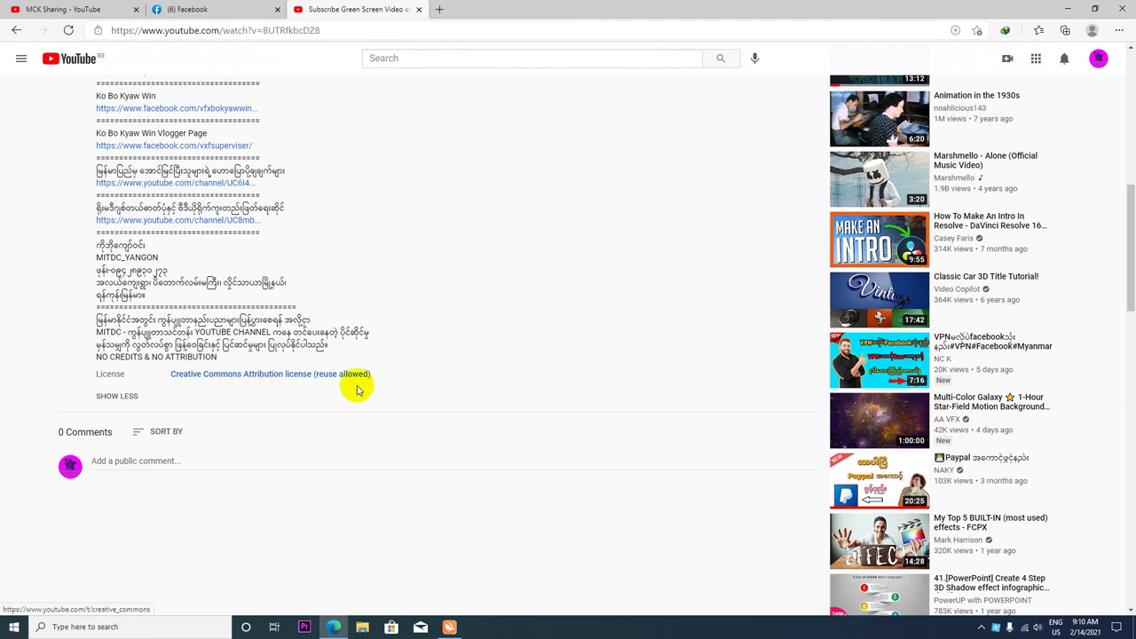
scroll(405, 353, "up", 1)
scroll(405, 352, "up", 6)
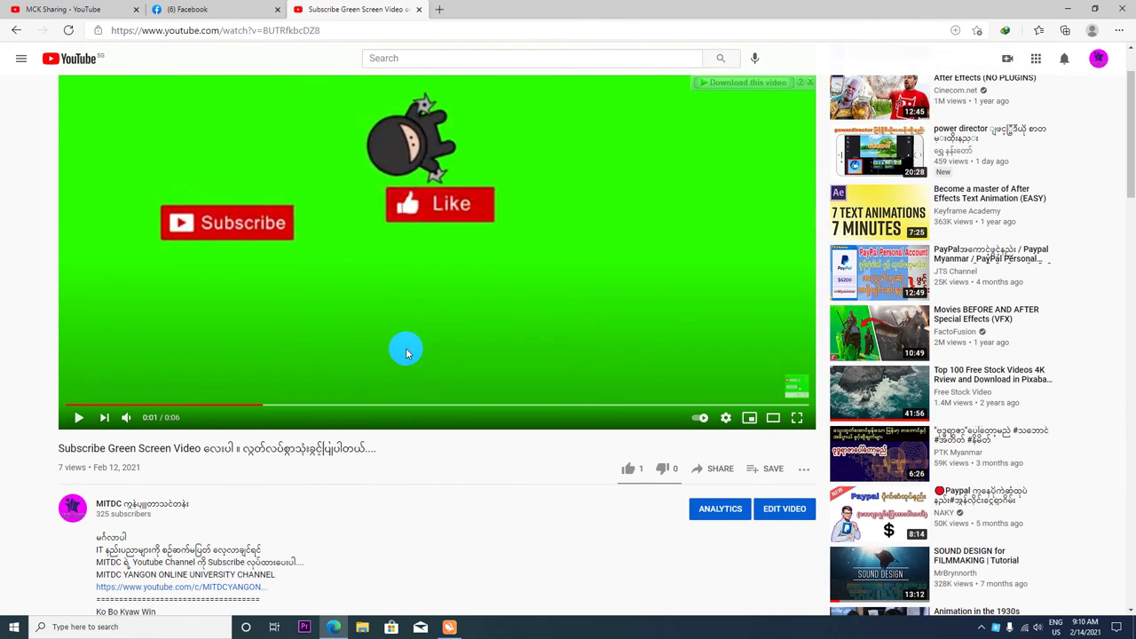
scroll(405, 352, "up", 1)
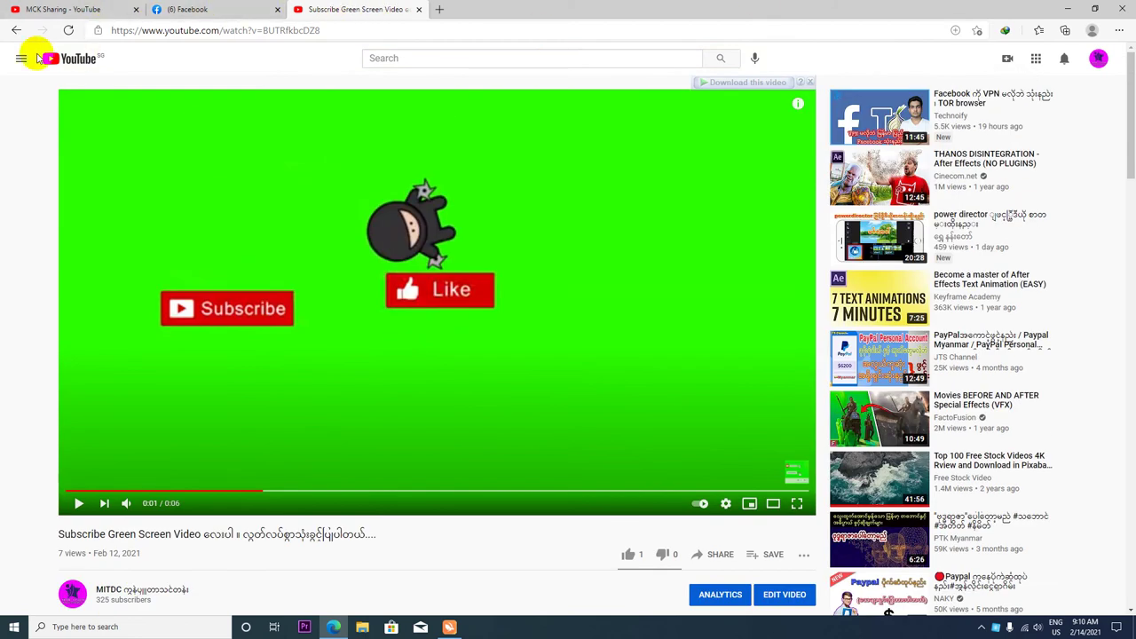
Go back to MITDC's Videos grid, then switch to MCK Sharing's Videos page and browse it.
left_click(16, 32)
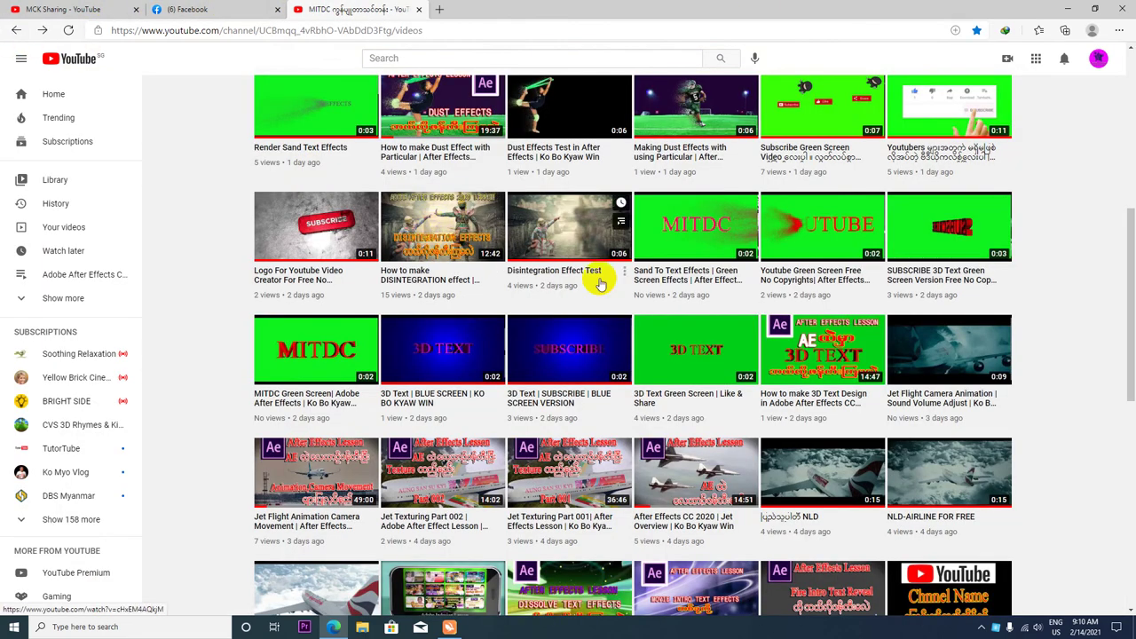
scroll(621, 248, "up", 5)
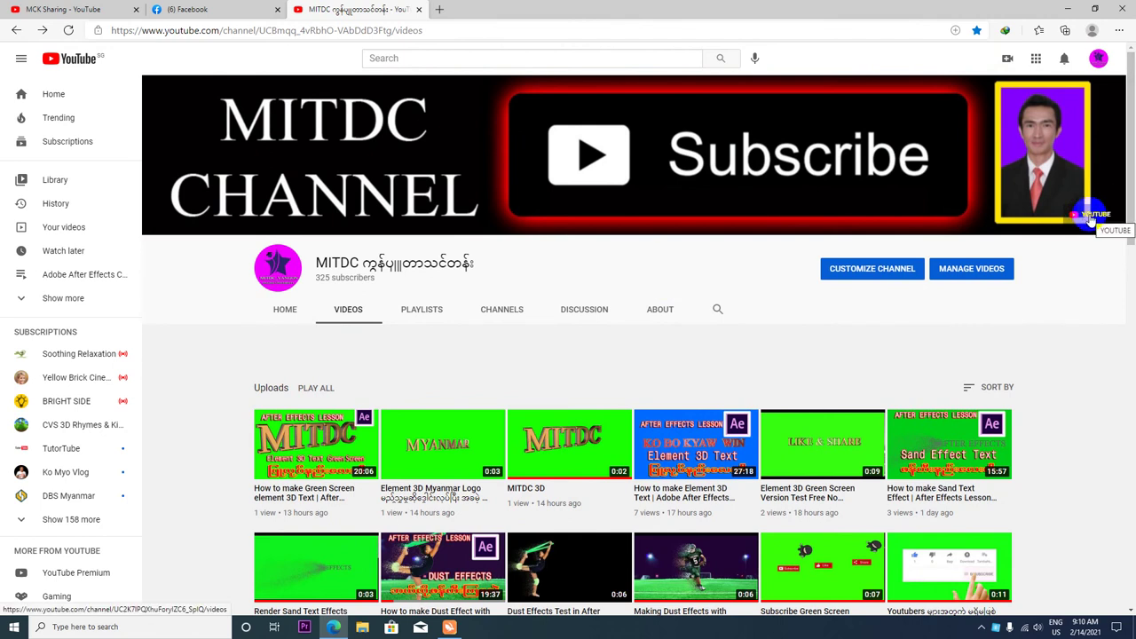
left_click(84, 10)
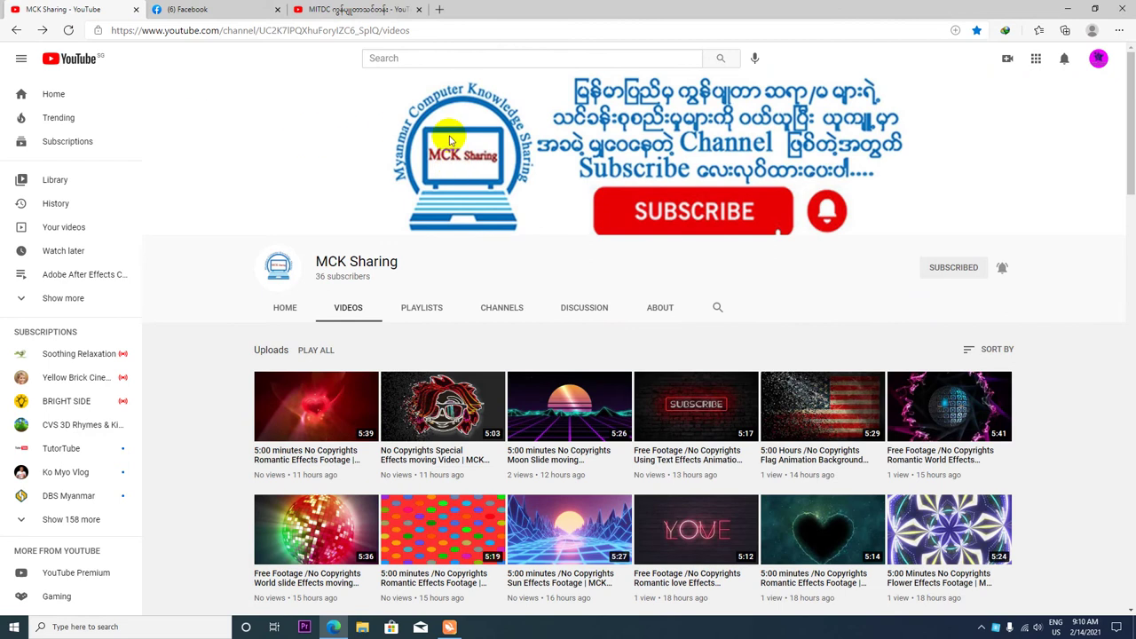
scroll(559, 302, "down", 2)
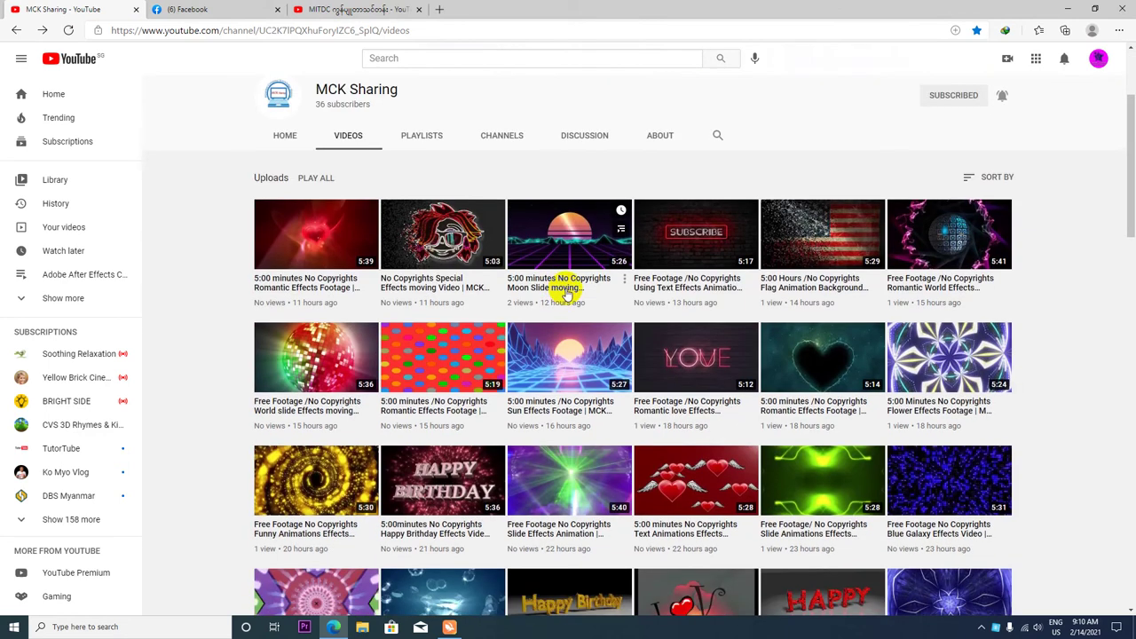
scroll(572, 300, "down", 2)
scroll(575, 298, "down", 2)
scroll(575, 299, "down", 3)
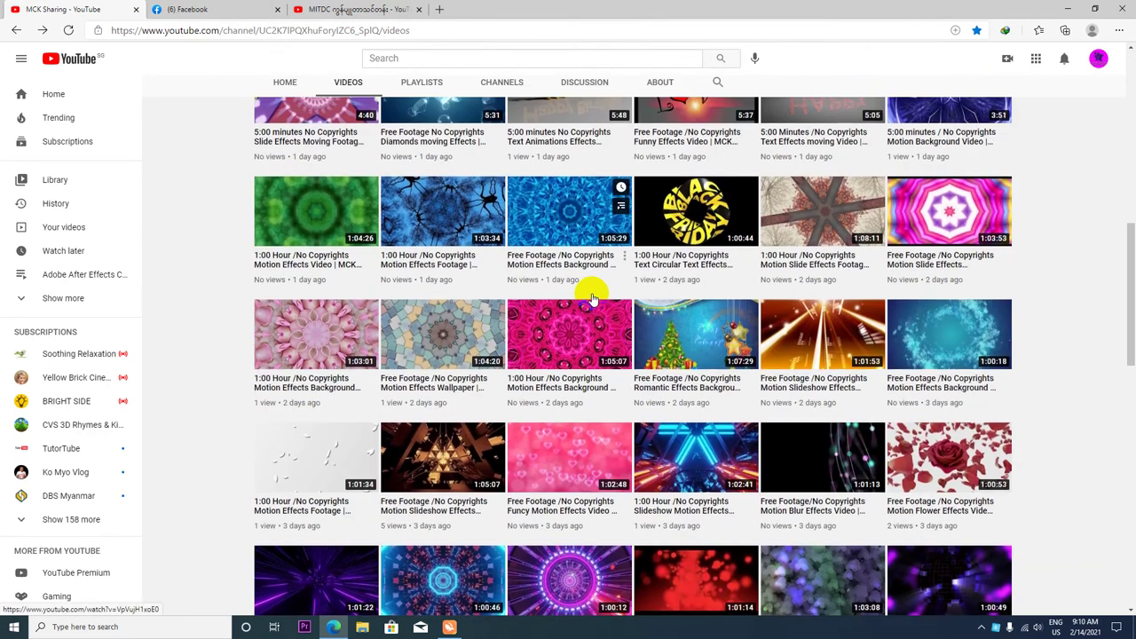
scroll(573, 300, "down", 3)
scroll(572, 301, "down", 3)
scroll(574, 293, "up", 10)
scroll(573, 296, "up", 3)
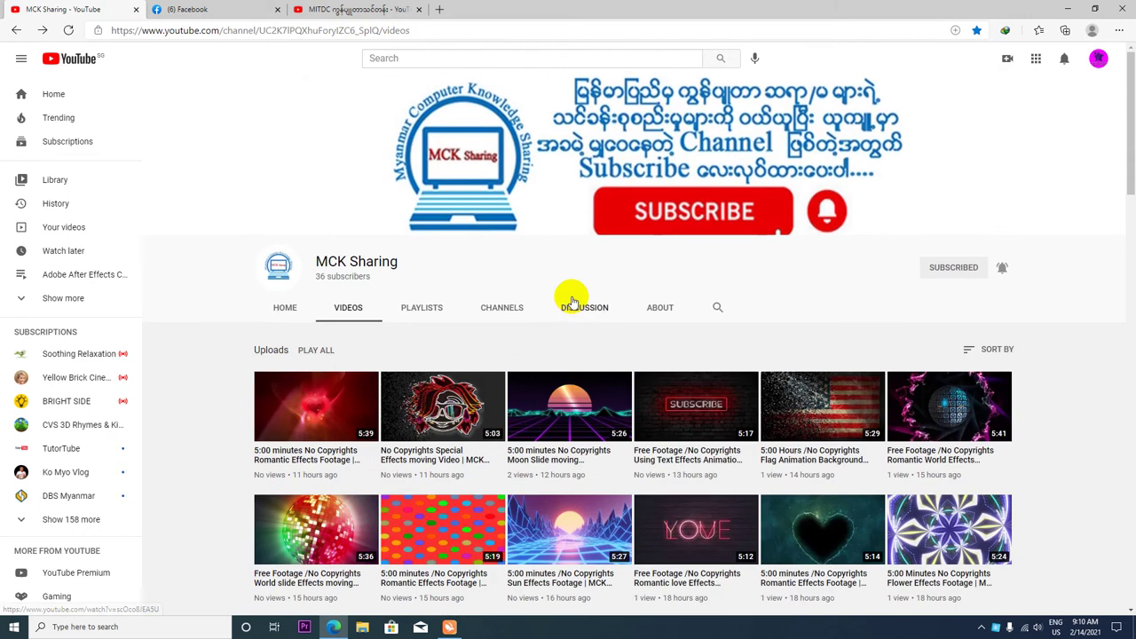
left_click(418, 314)
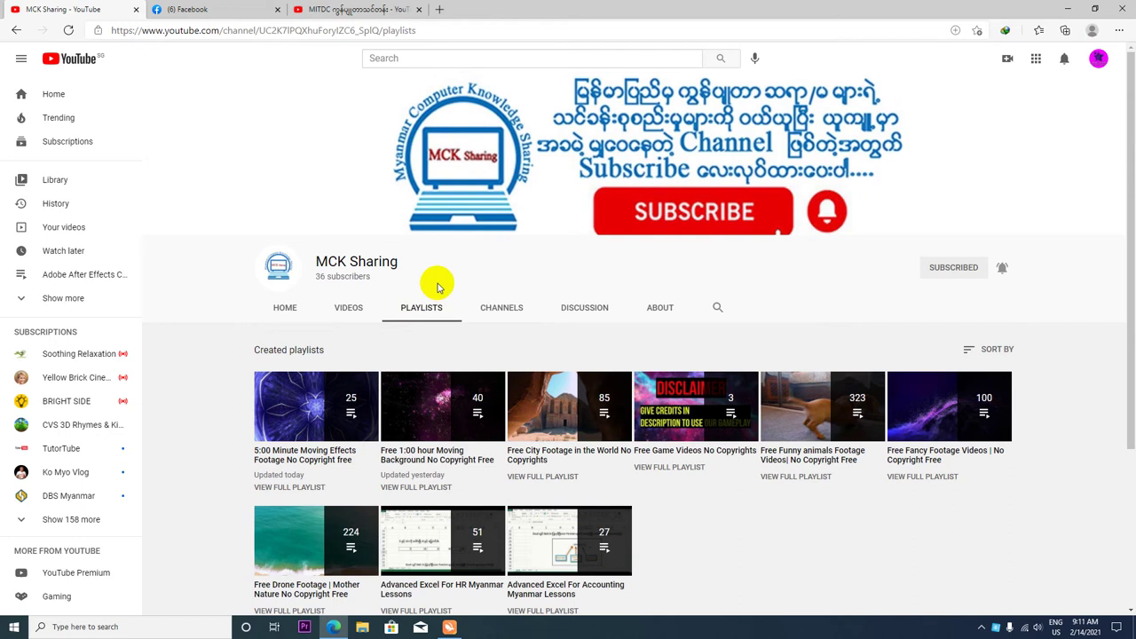
scroll(568, 404, "down", 2)
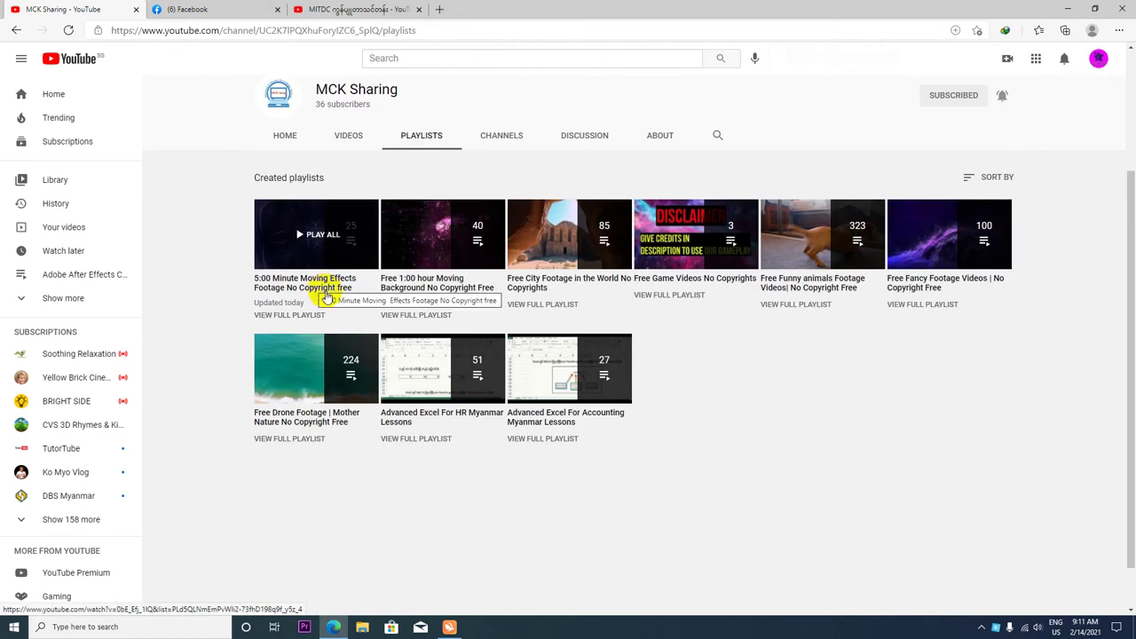
left_click(345, 275)
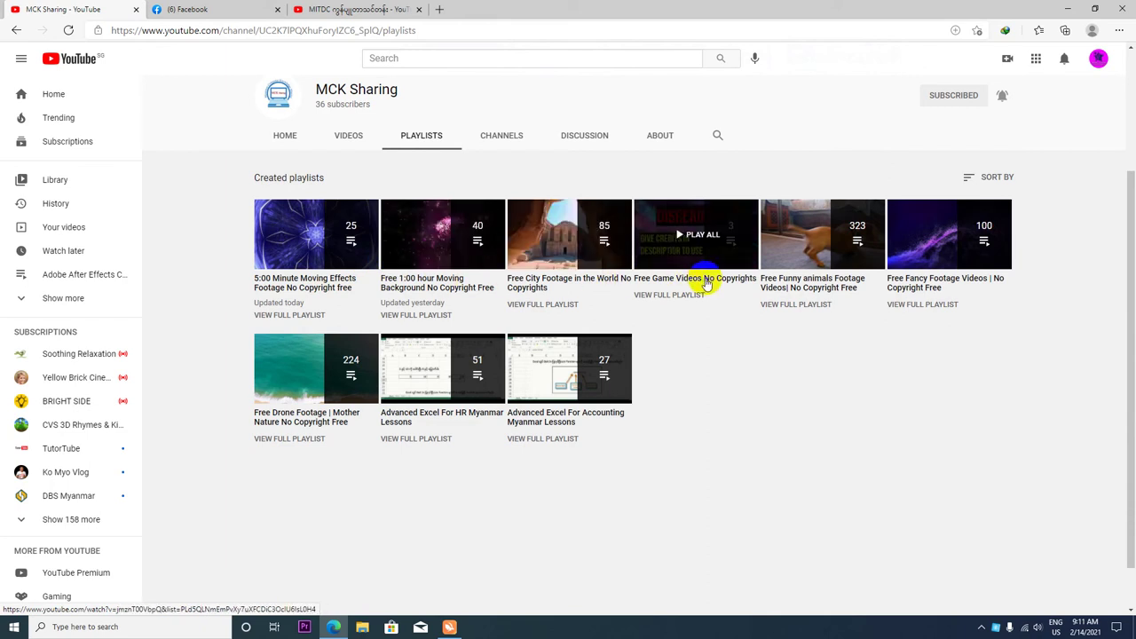
scroll(706, 283, "up", 1)
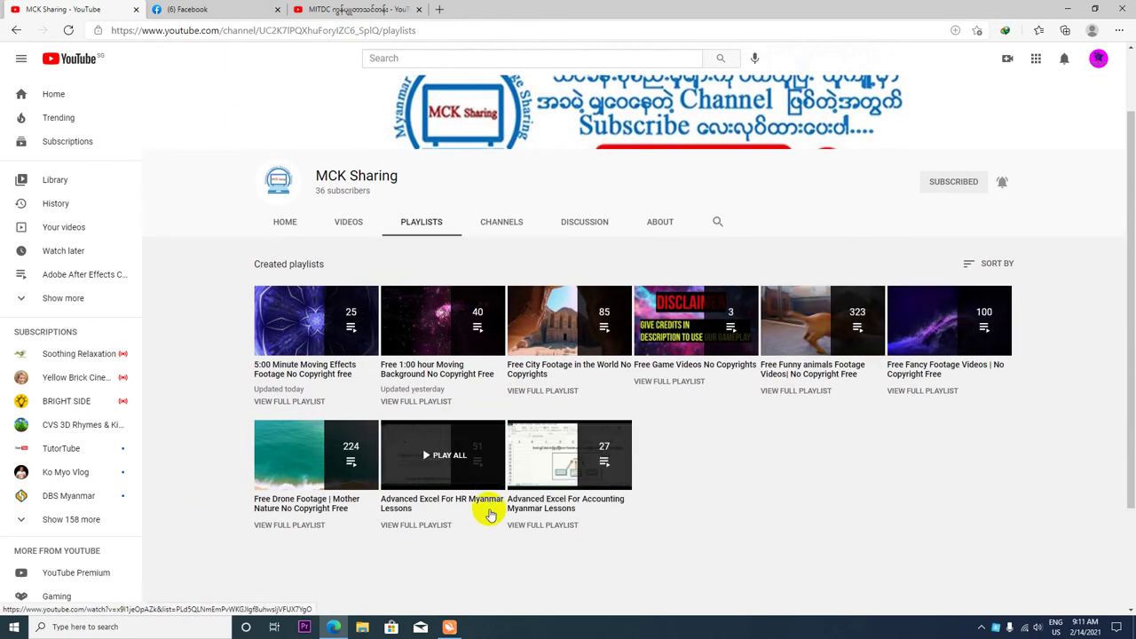
scroll(408, 421, "down", 1)
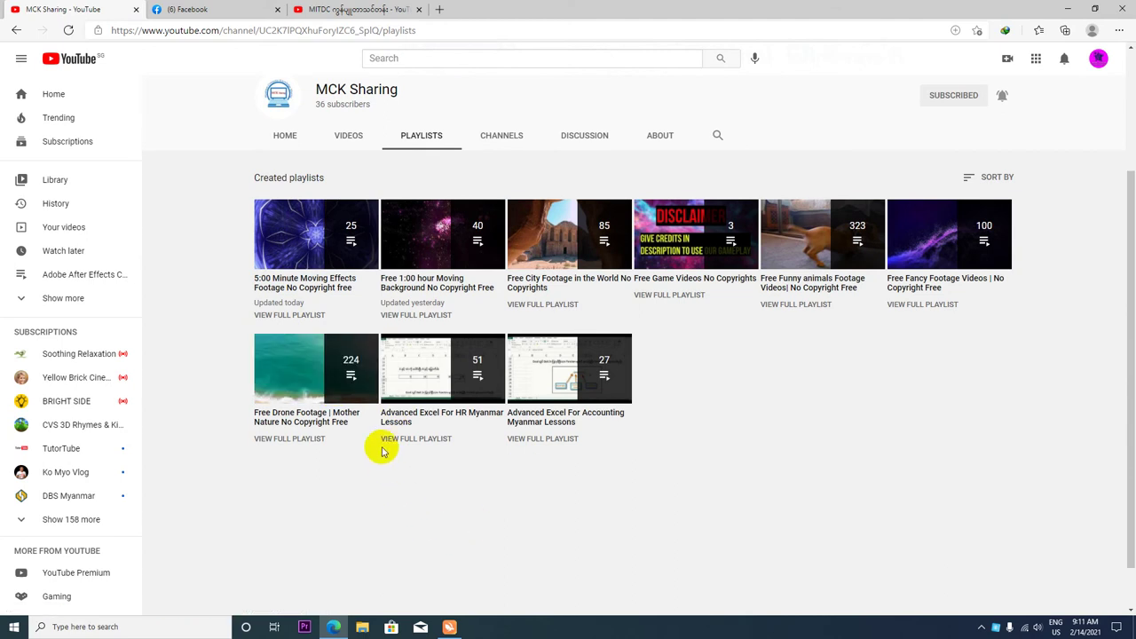
left_click(345, 391)
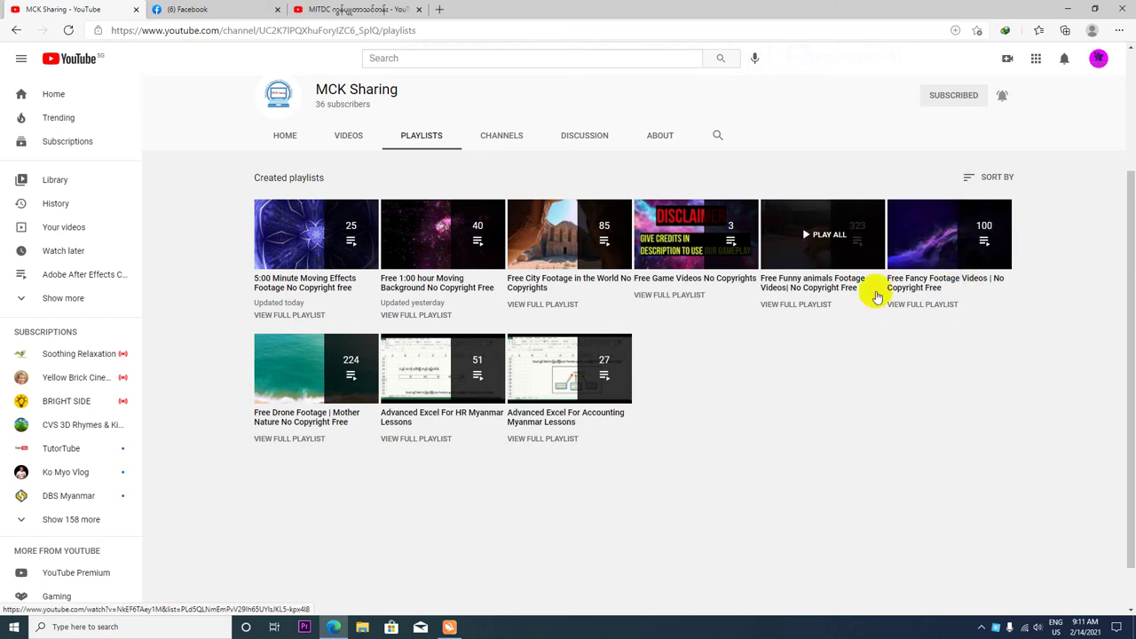
left_click(558, 266)
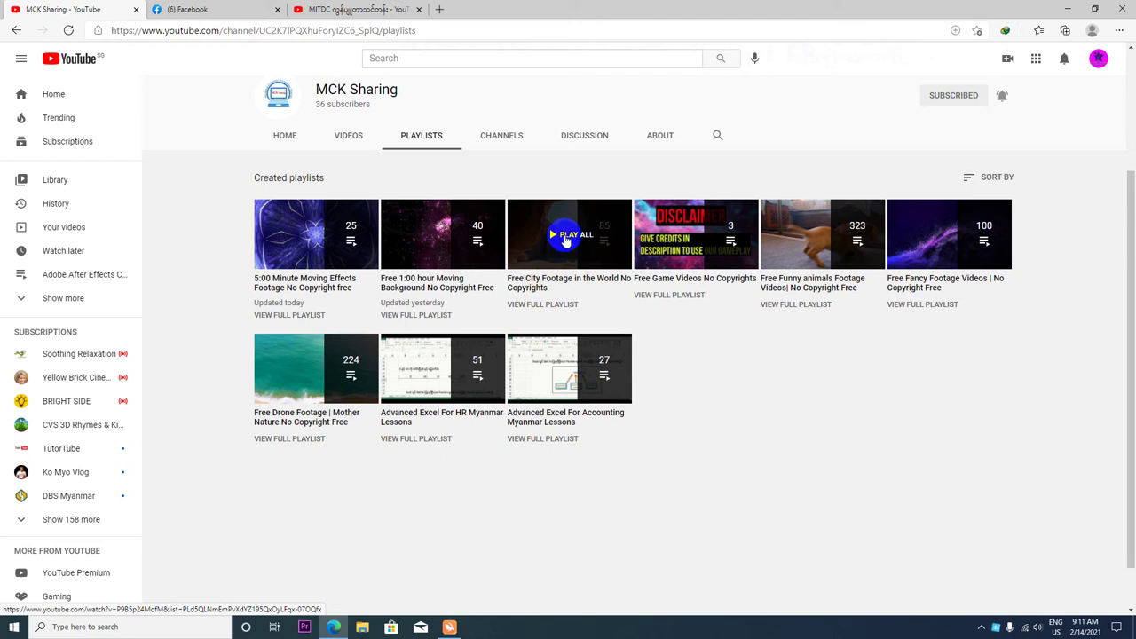
Play all of the Free Drone Footage playlist, pause it, and switch to MITDC's Videos page.
left_click(324, 377)
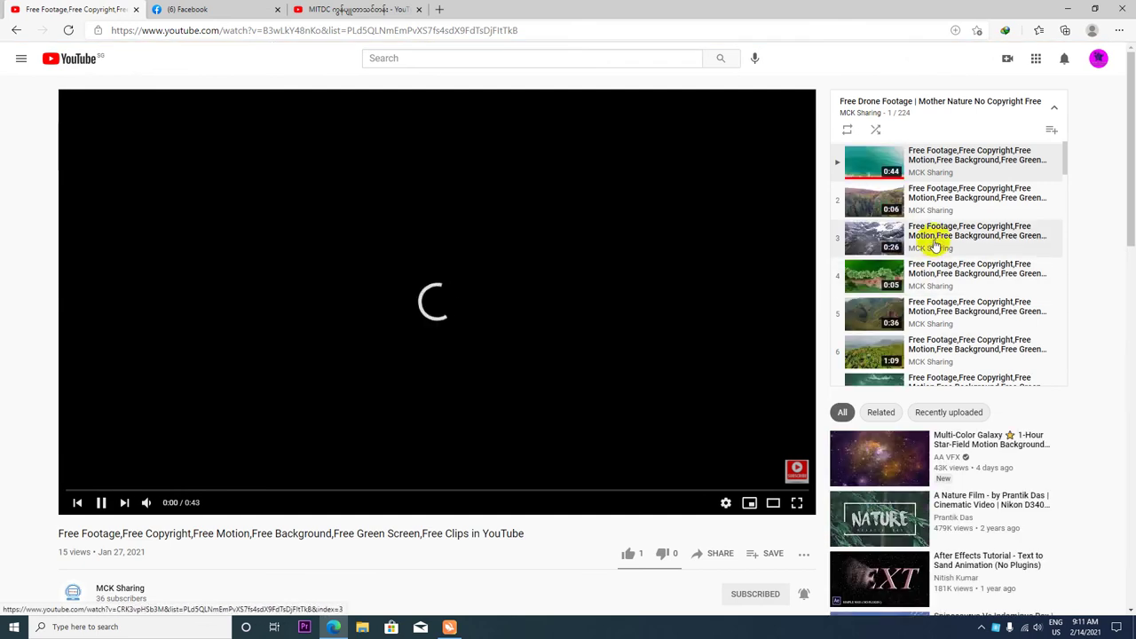
scroll(931, 236, "down", 1)
scroll(931, 253, "down", 1)
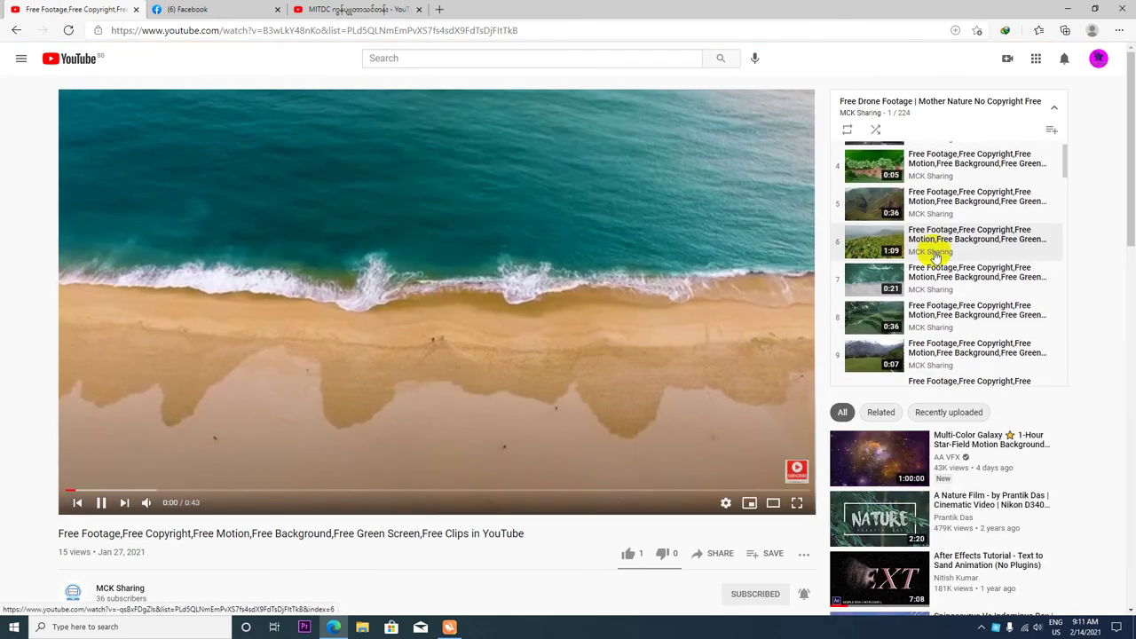
scroll(906, 256, "down", 1)
scroll(906, 257, "down", 1)
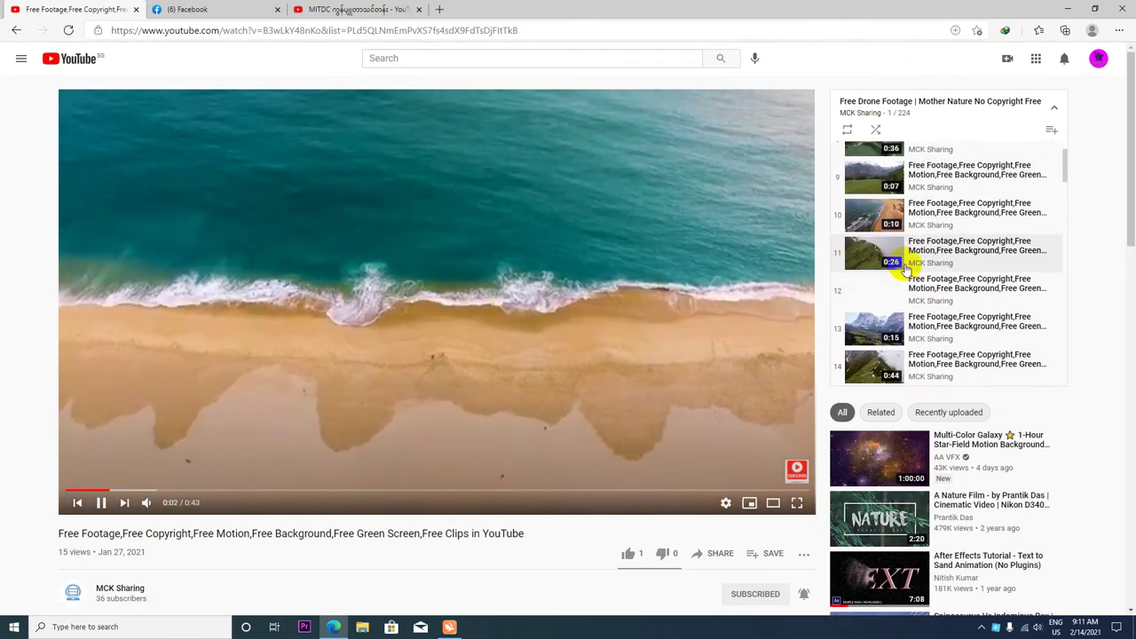
scroll(906, 266, "down", 1)
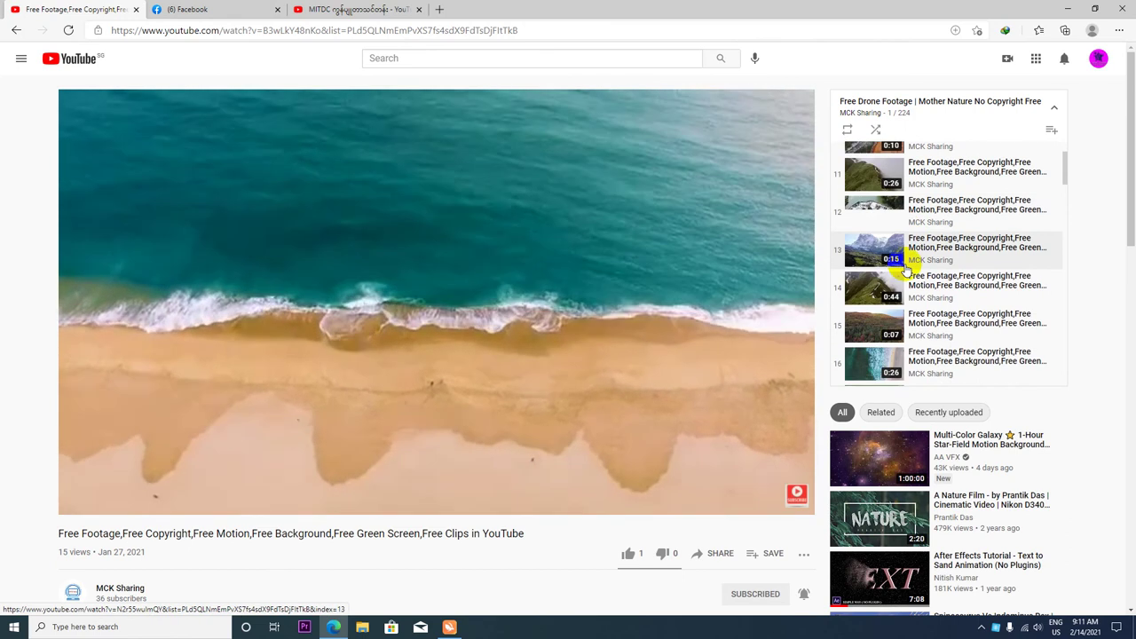
scroll(932, 280, "down", 1)
scroll(963, 293, "down", 1)
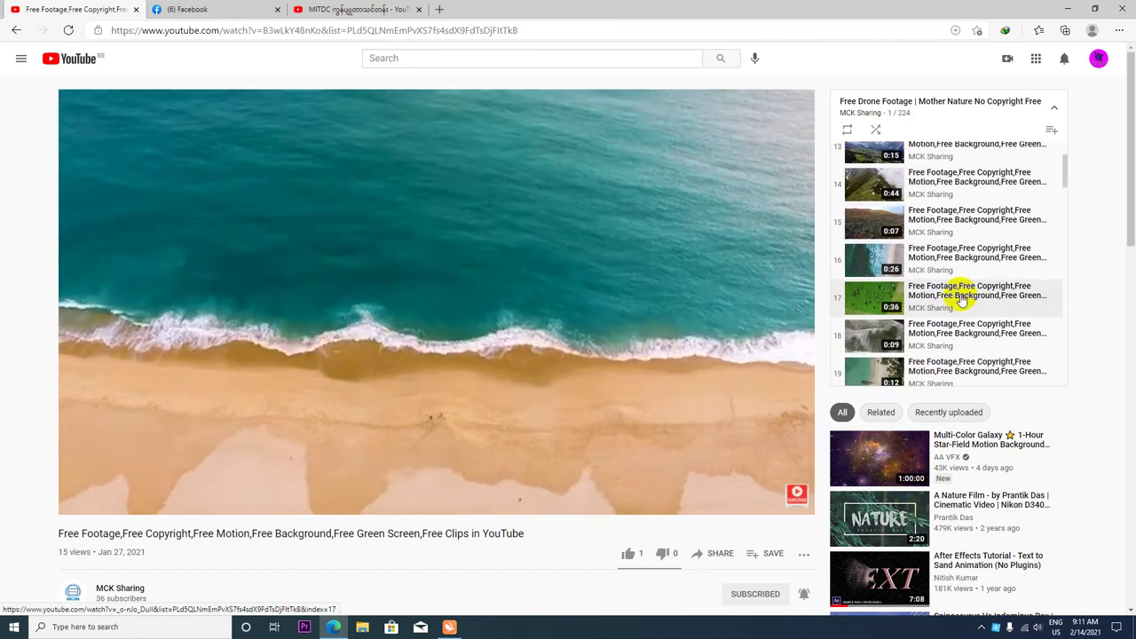
scroll(962, 295, "down", 1)
scroll(963, 299, "down", 1)
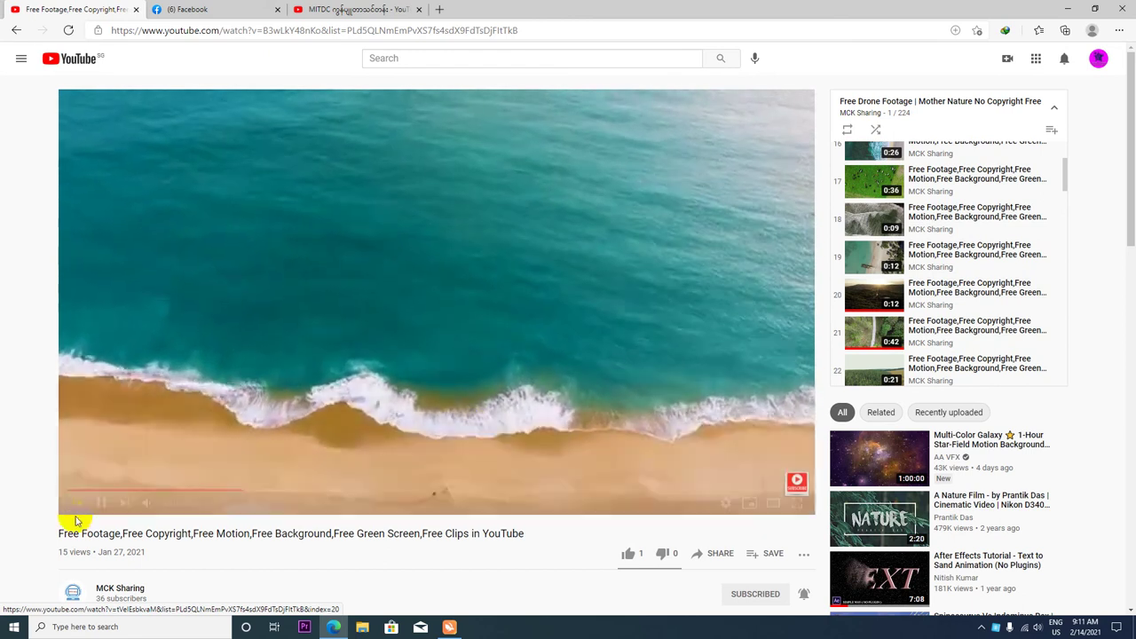
left_click(101, 502)
left_click(355, 9)
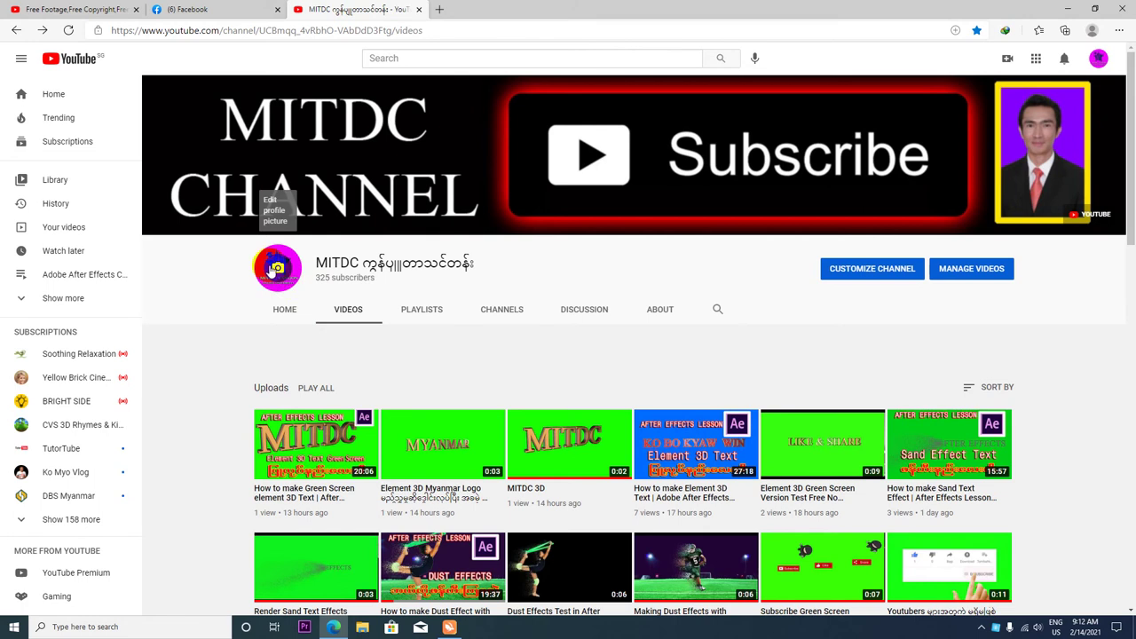
In Studio customization's Basic info, add a second empty link under the YOUTUBE link.
left_click(278, 267)
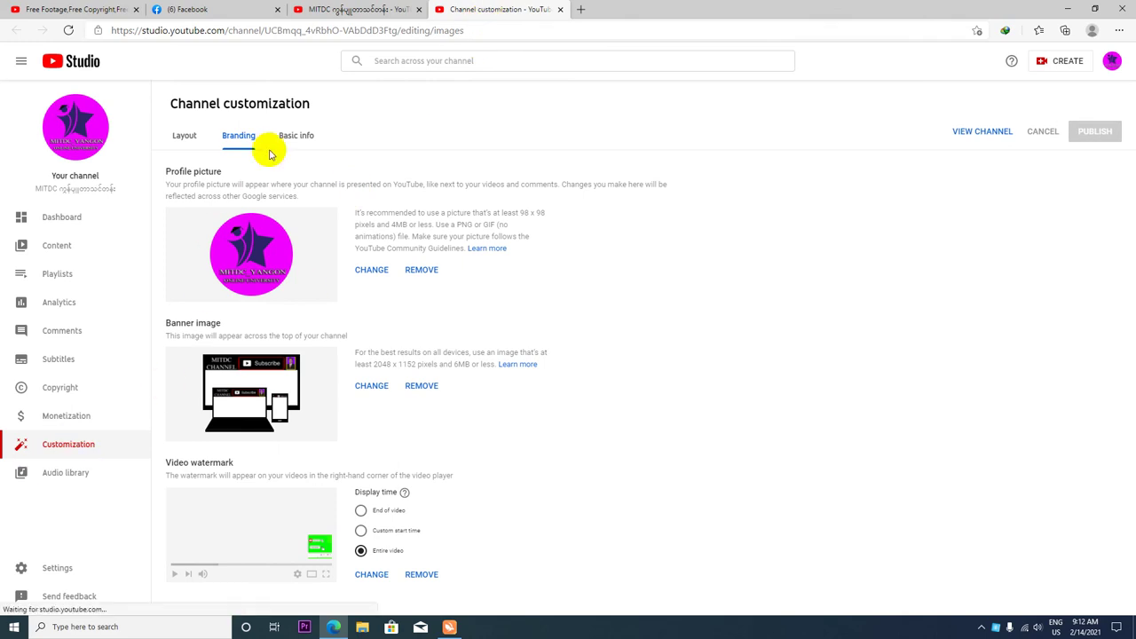
left_click(297, 141)
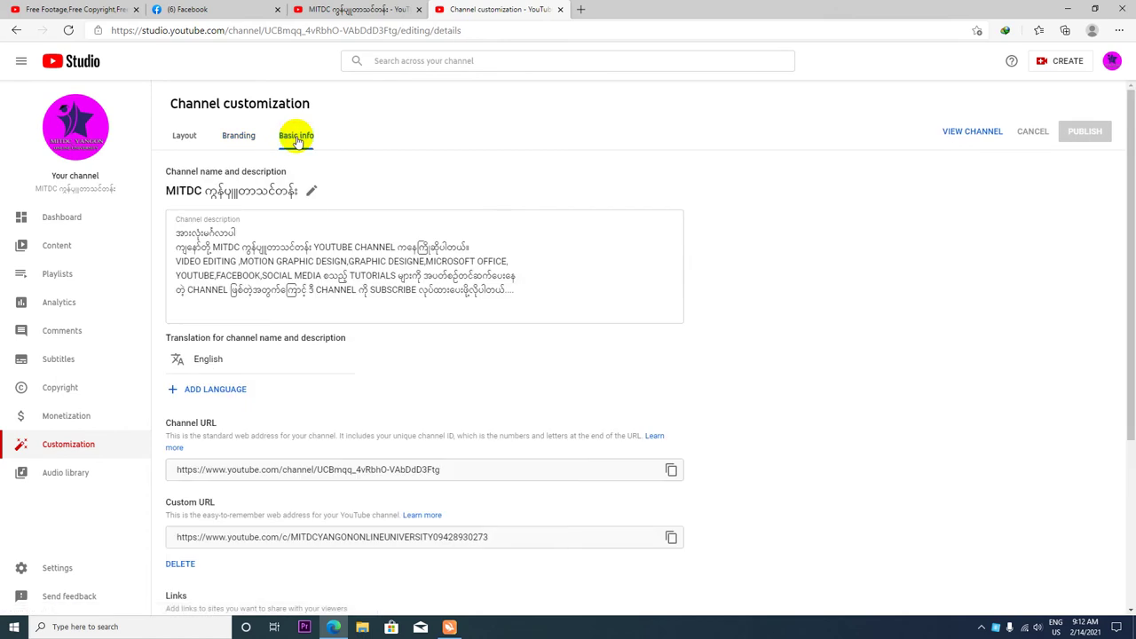
scroll(330, 208, "down", 3)
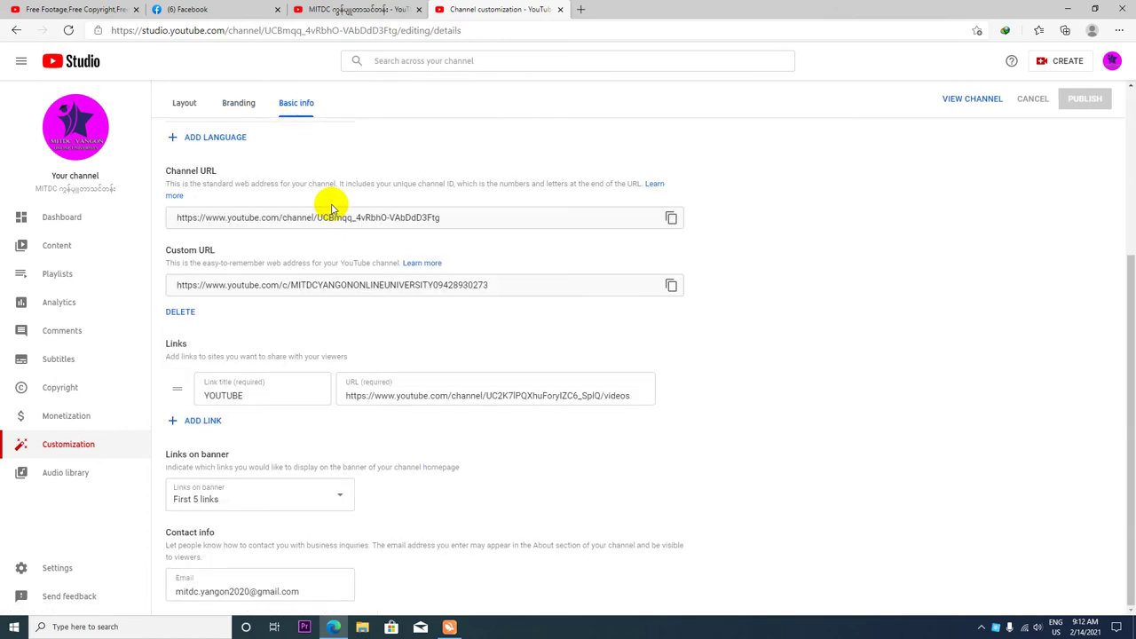
left_click(390, 9)
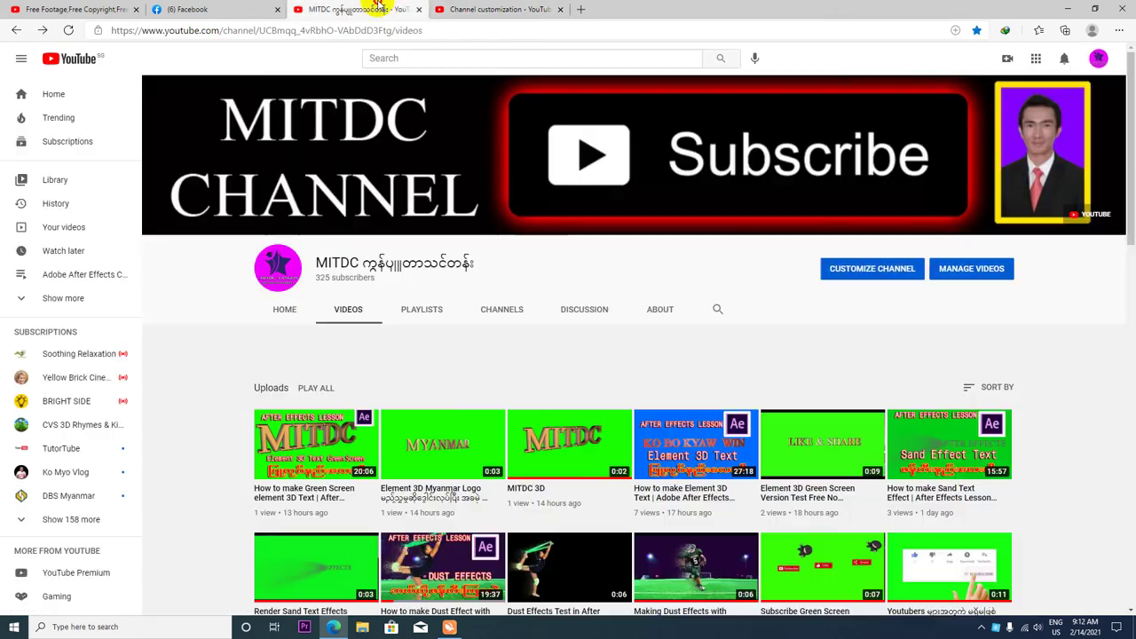
left_click(537, 9)
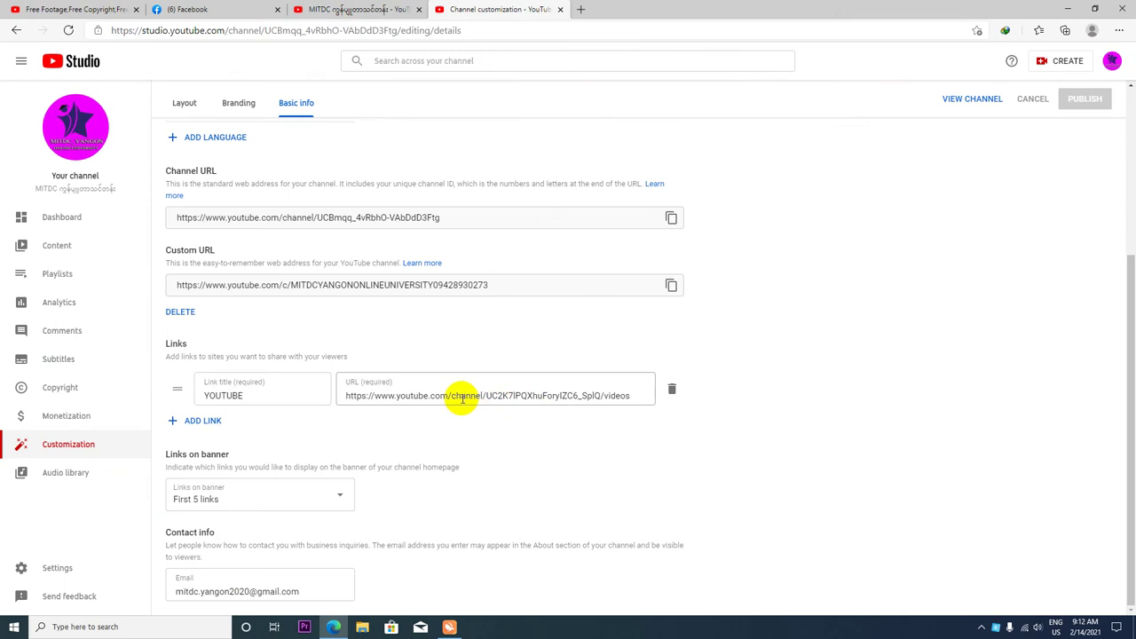
scroll(293, 399, "up", 1)
scroll(222, 390, "down", 1)
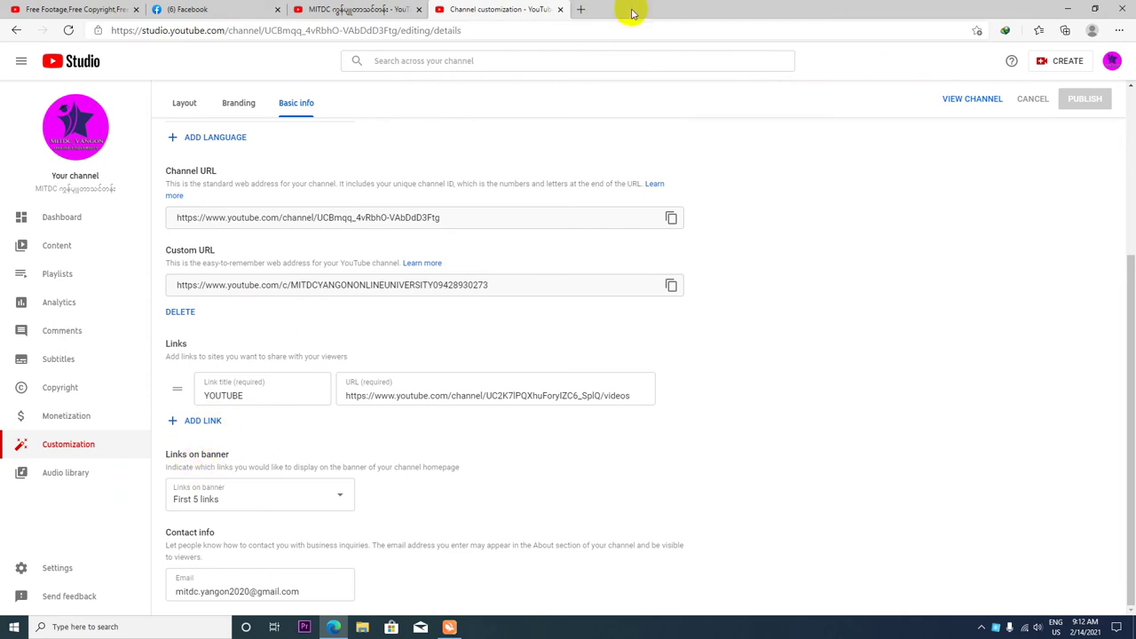
left_click(350, 9)
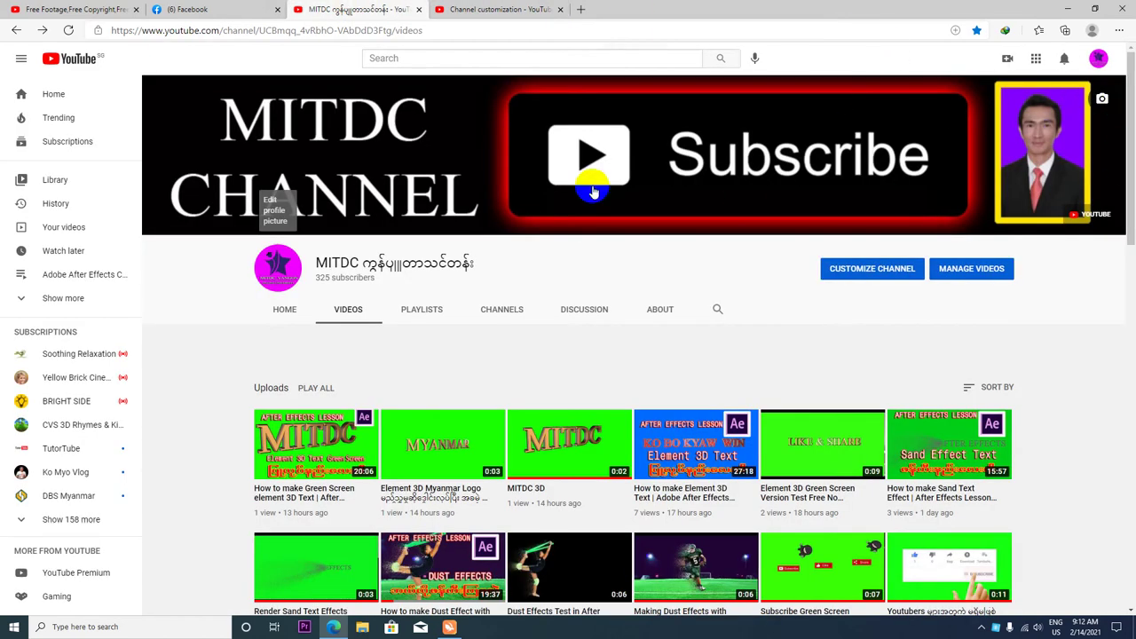
left_click(488, 9)
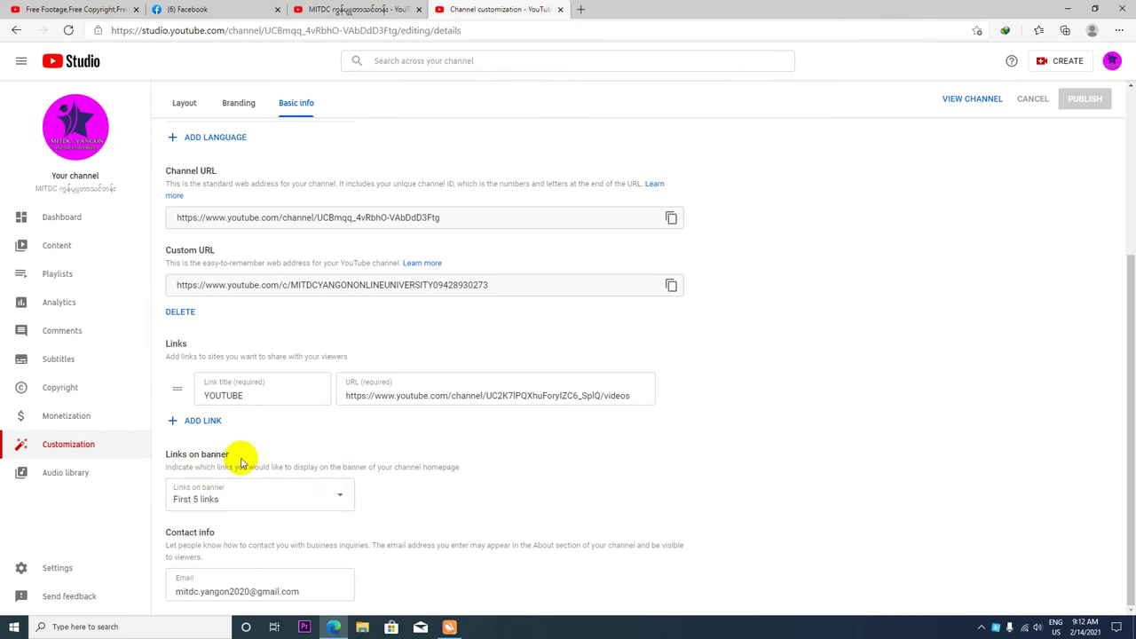
left_click(174, 422)
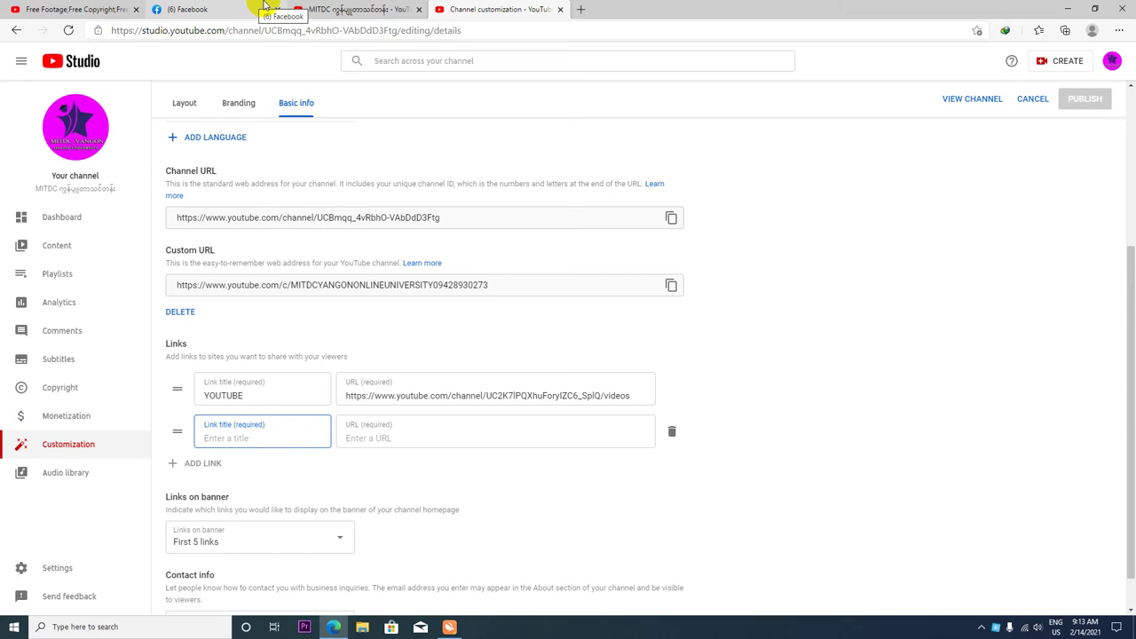
Go to Facebook and open the profile page.
left_click(265, 8)
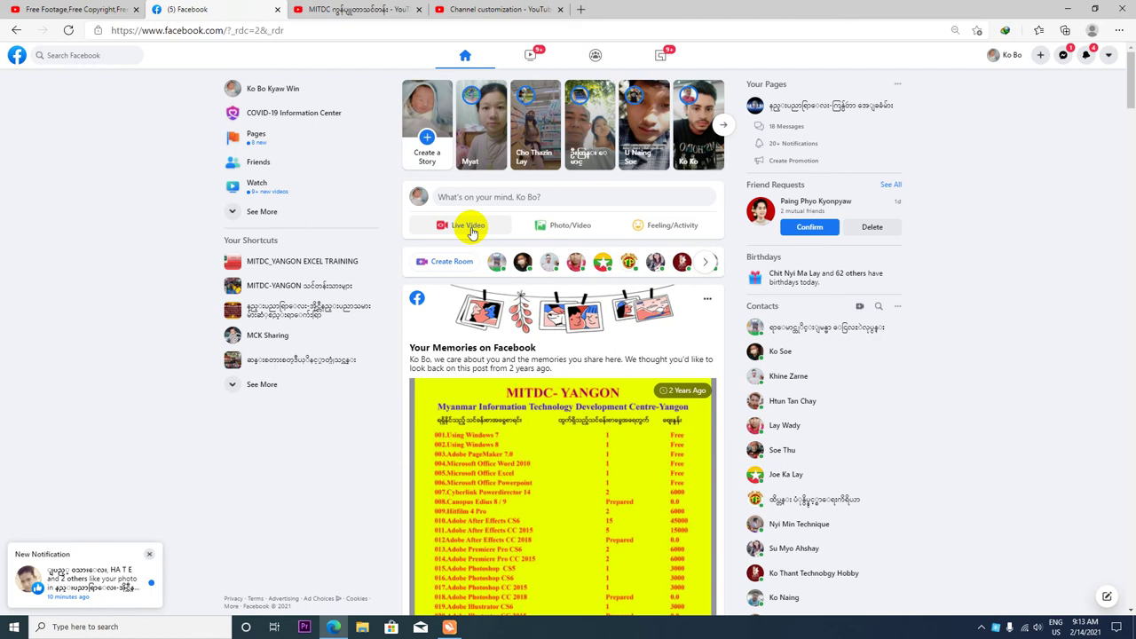
left_click(1007, 53)
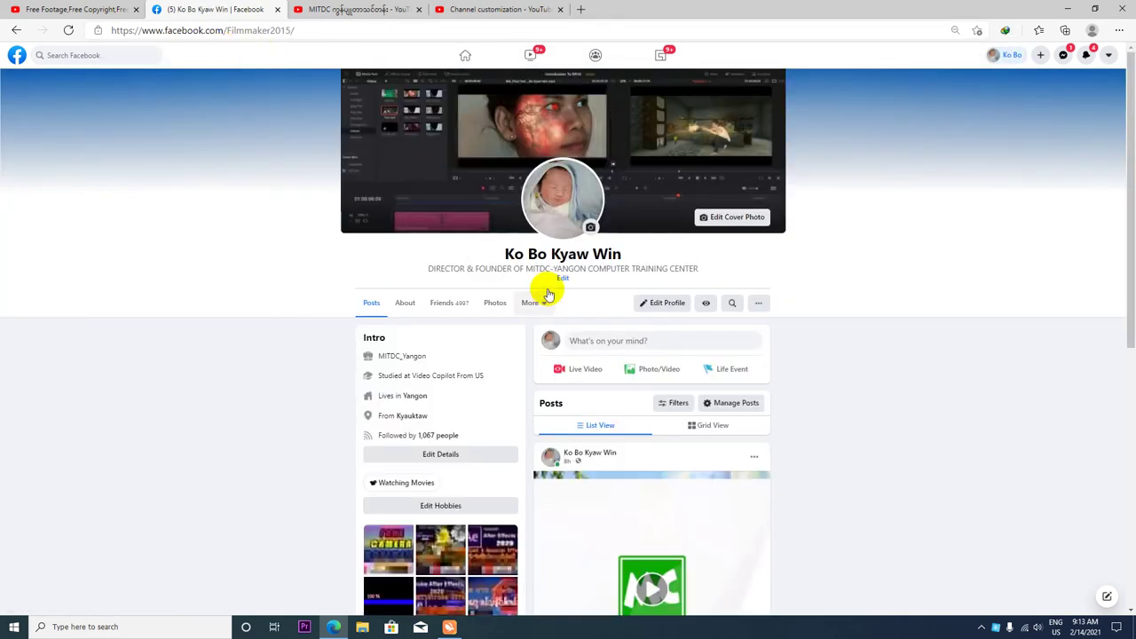
scroll(548, 294, "down", 1)
scroll(555, 288, "down", 2)
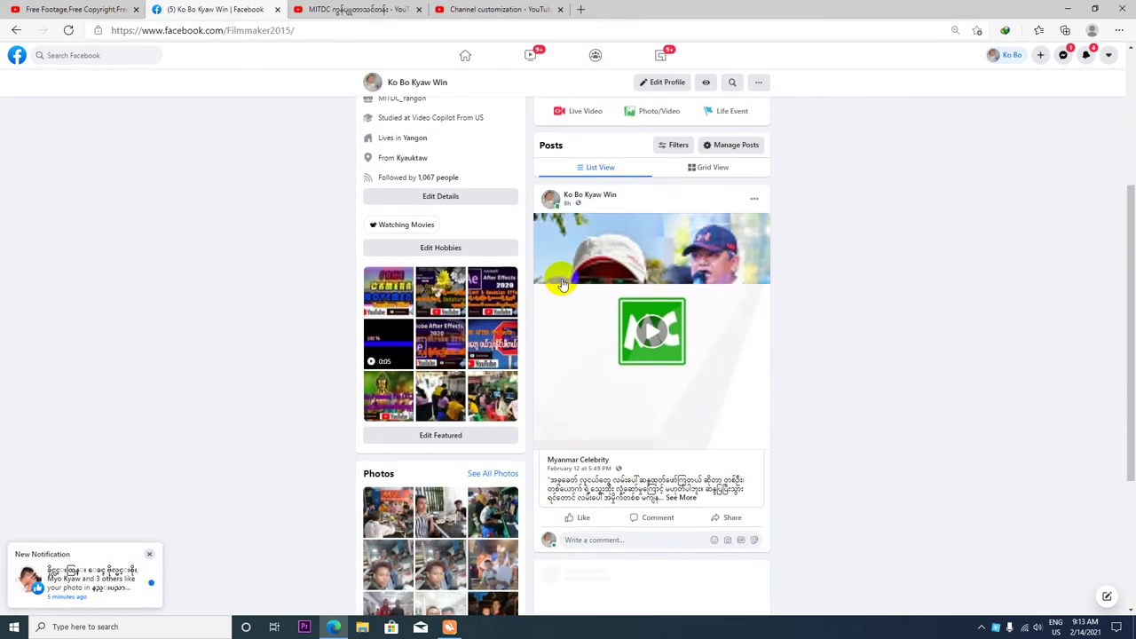
scroll(565, 282, "up", 2)
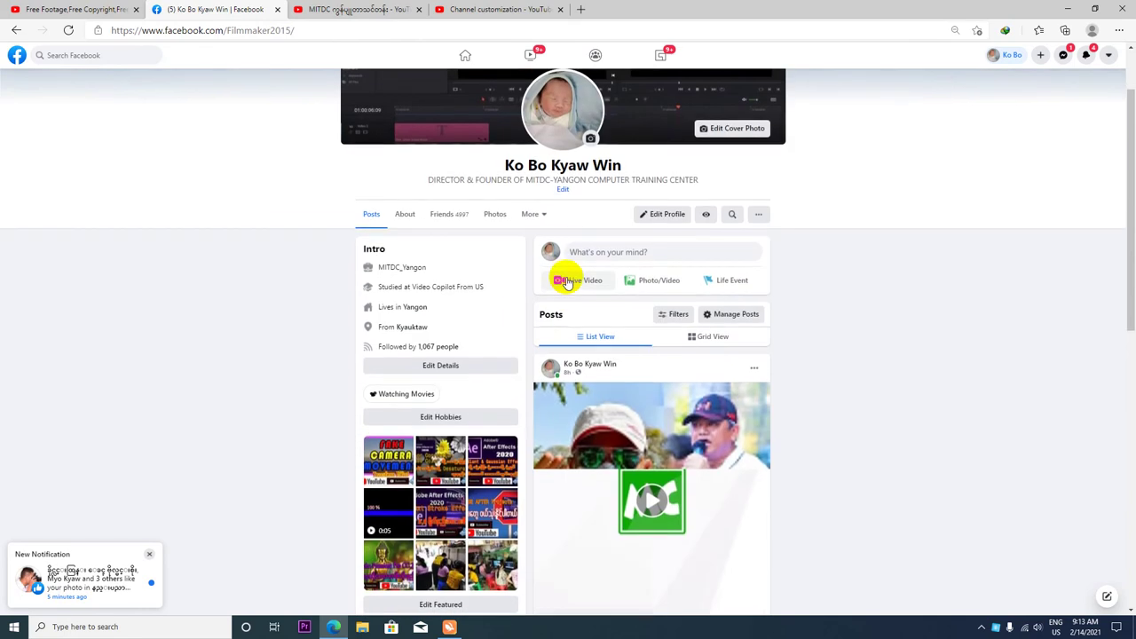
scroll(568, 280, "up", 1)
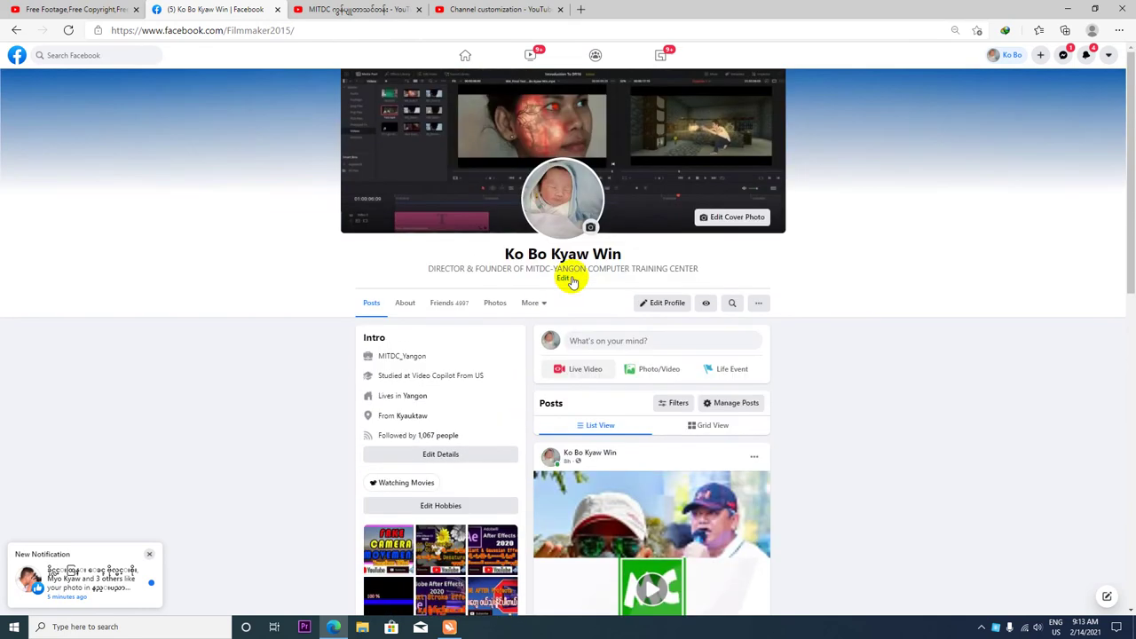
Copy the profile page's web address and return to YouTube Studio's Basic info.
left_click(256, 31)
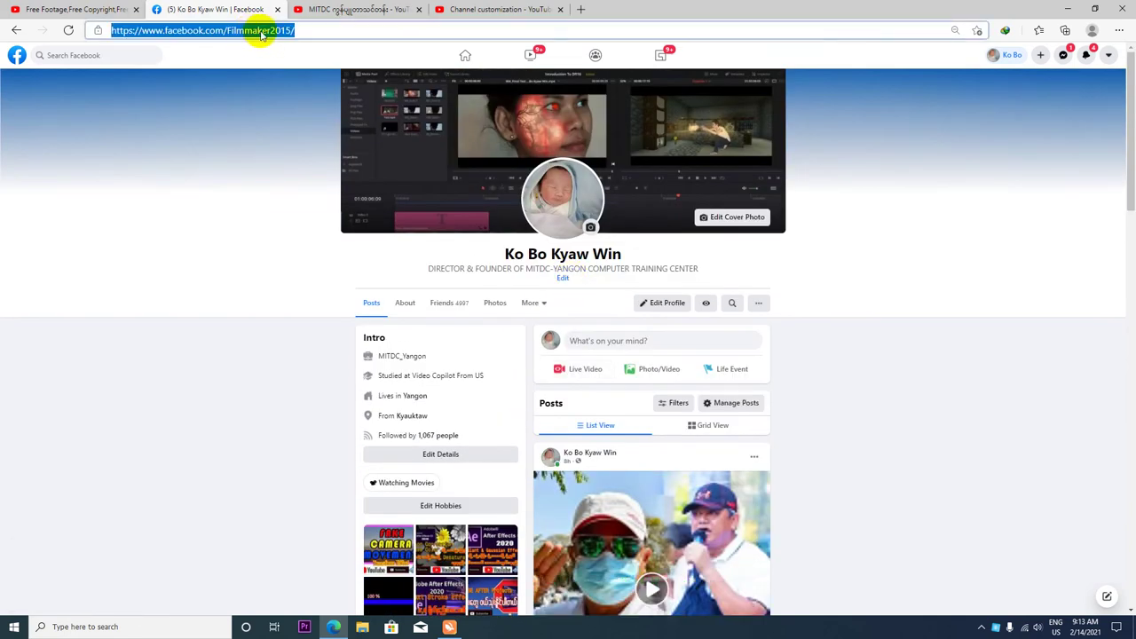
right_click(262, 33)
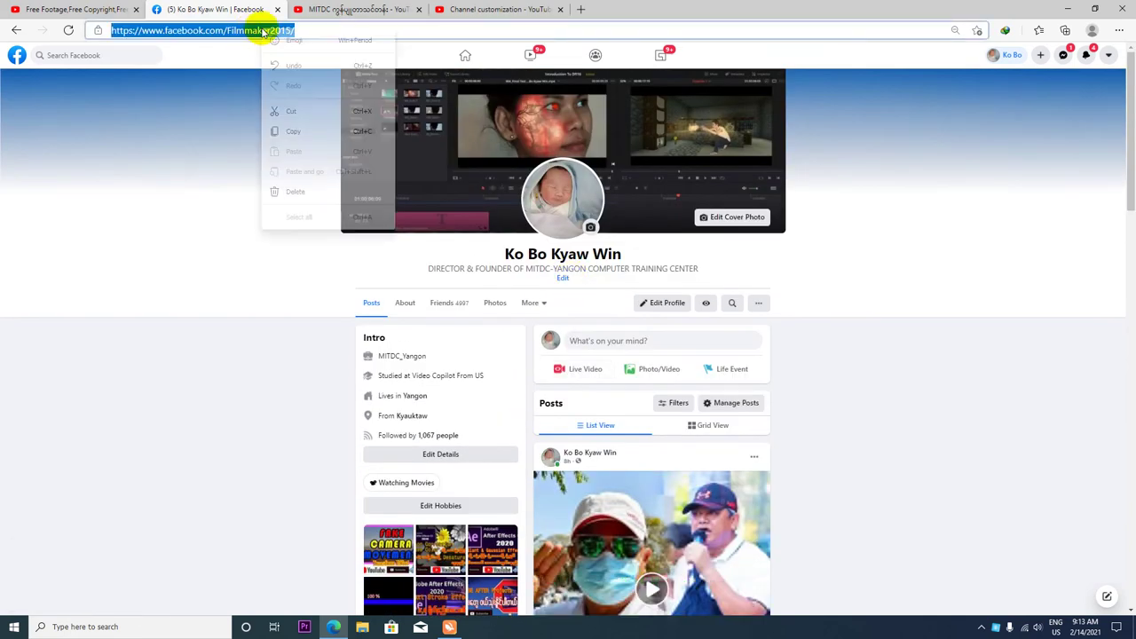
left_click(294, 130)
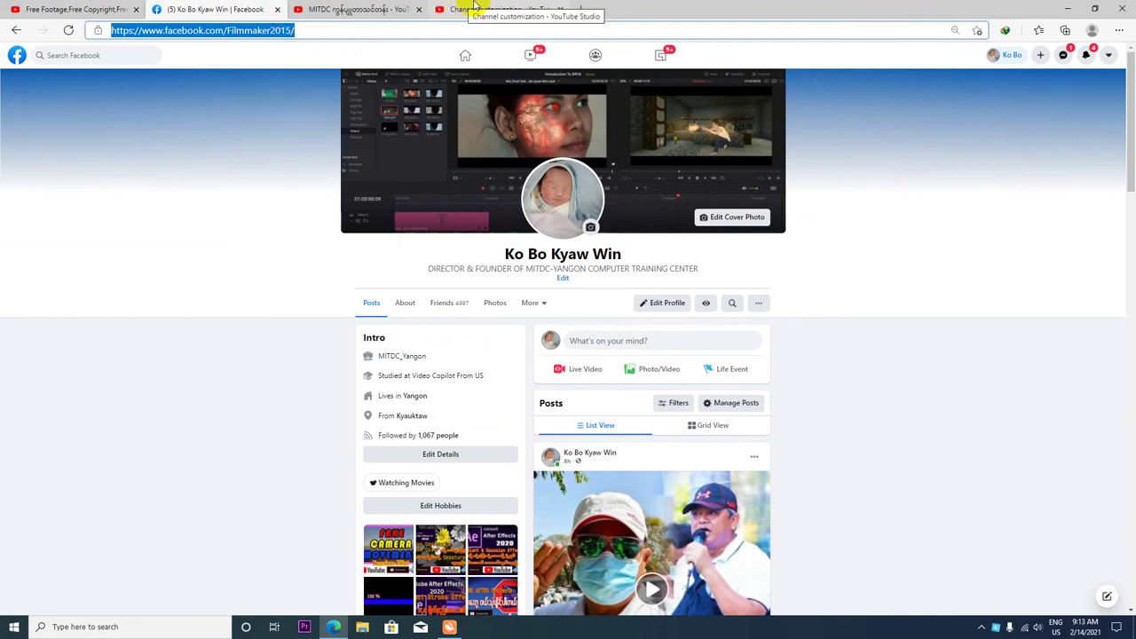
left_click(475, 7)
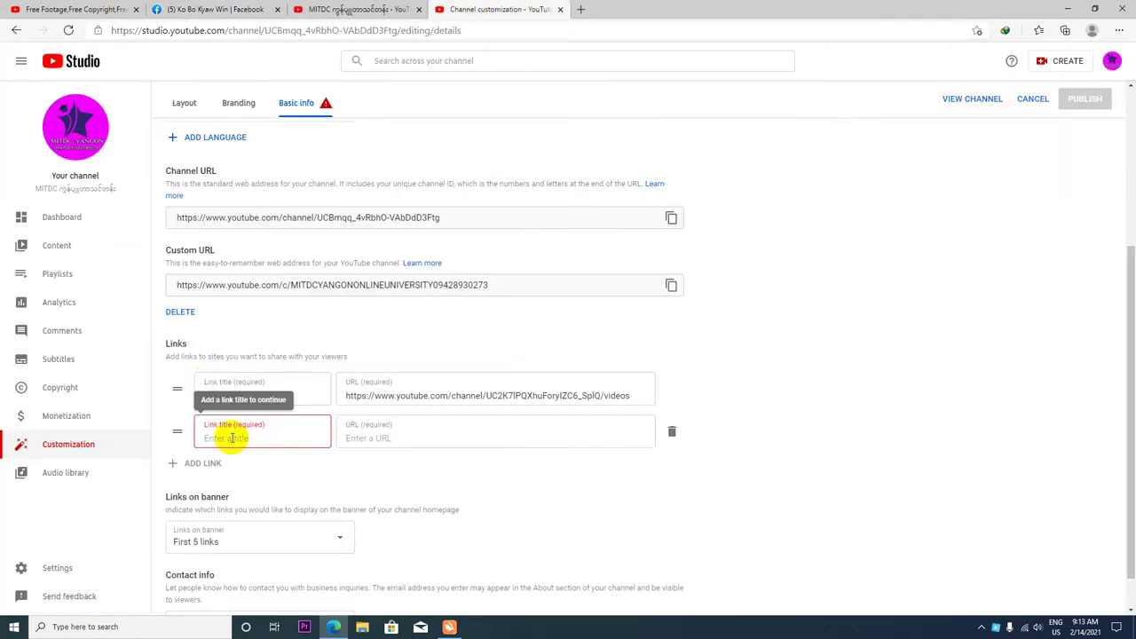
Paste the Facebook profile address as the second link's URL and title it FACEBOOK.
left_click(371, 437)
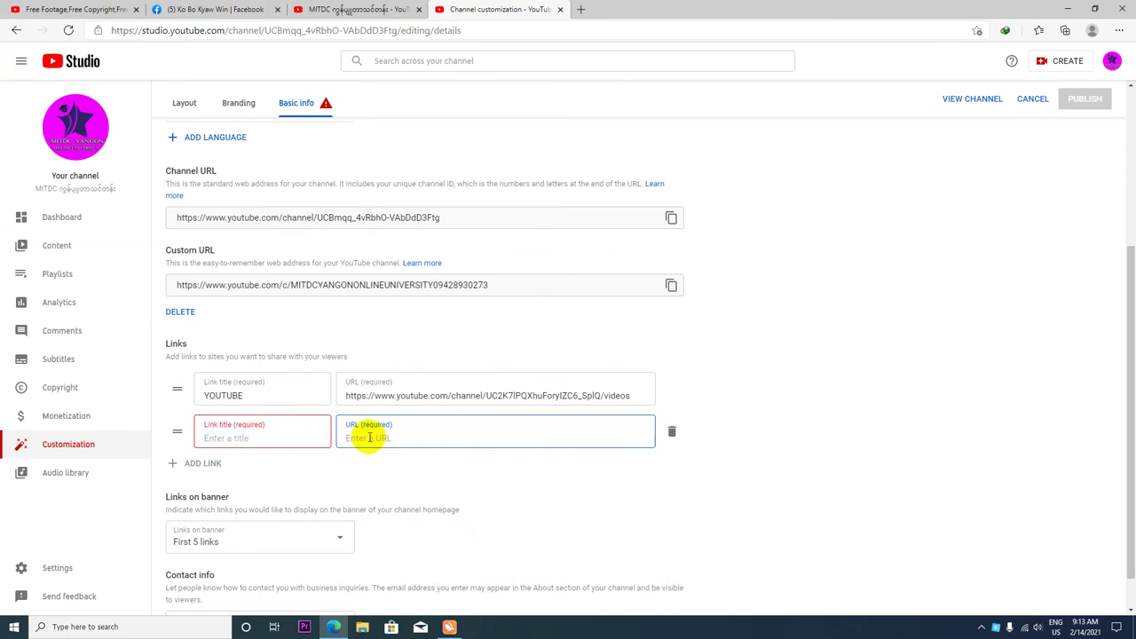
right_click(371, 438)
left_click(426, 234)
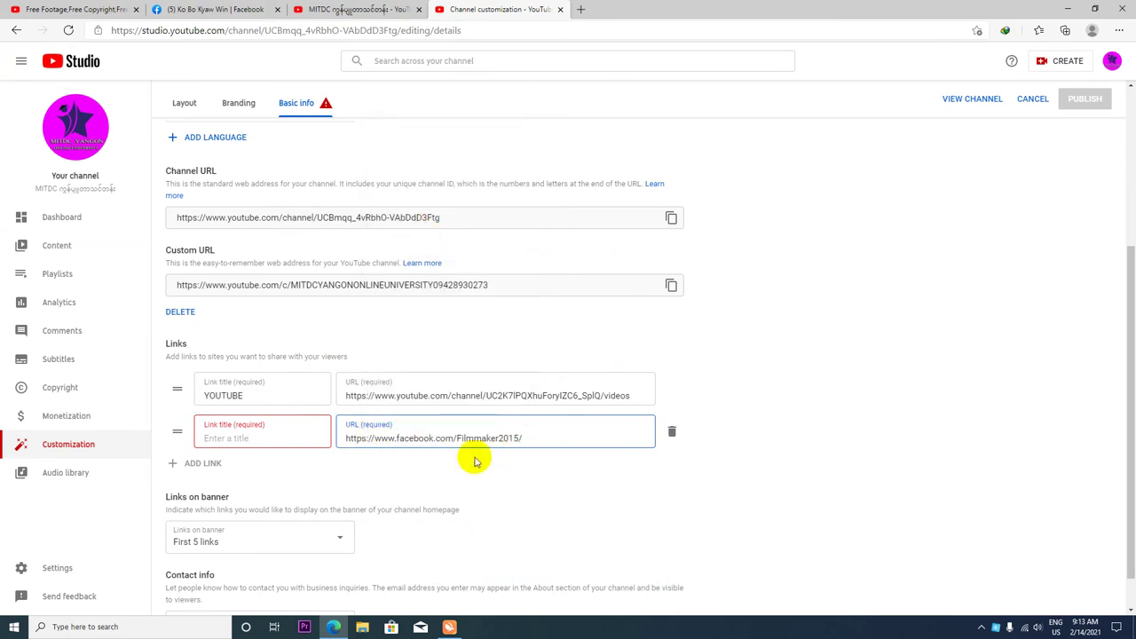
left_click(255, 439)
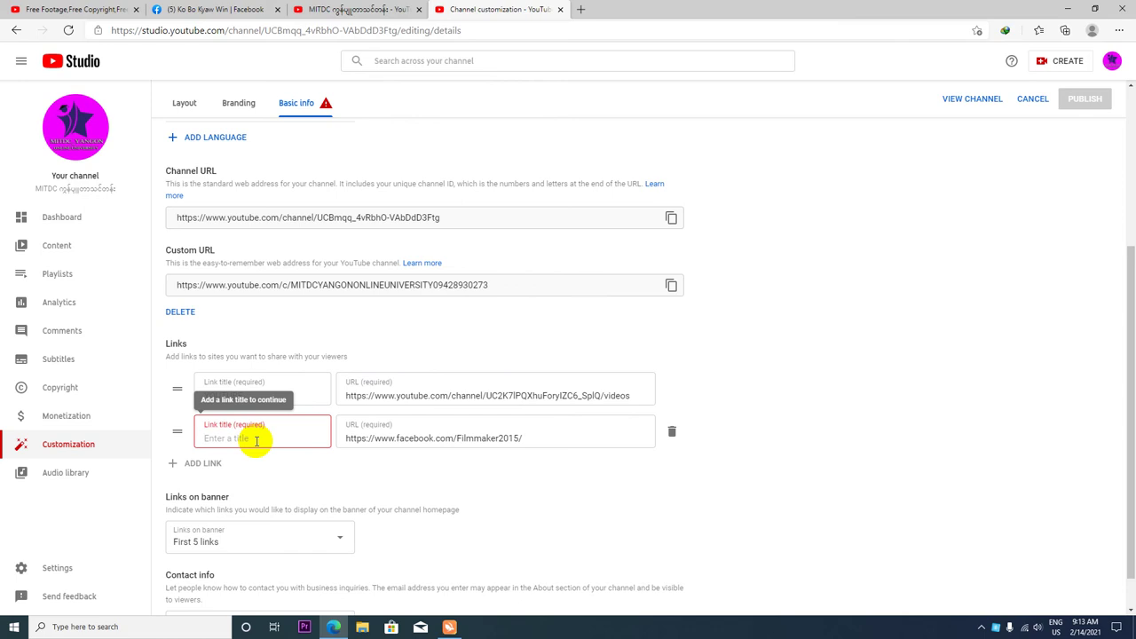
type("FACEBOOK")
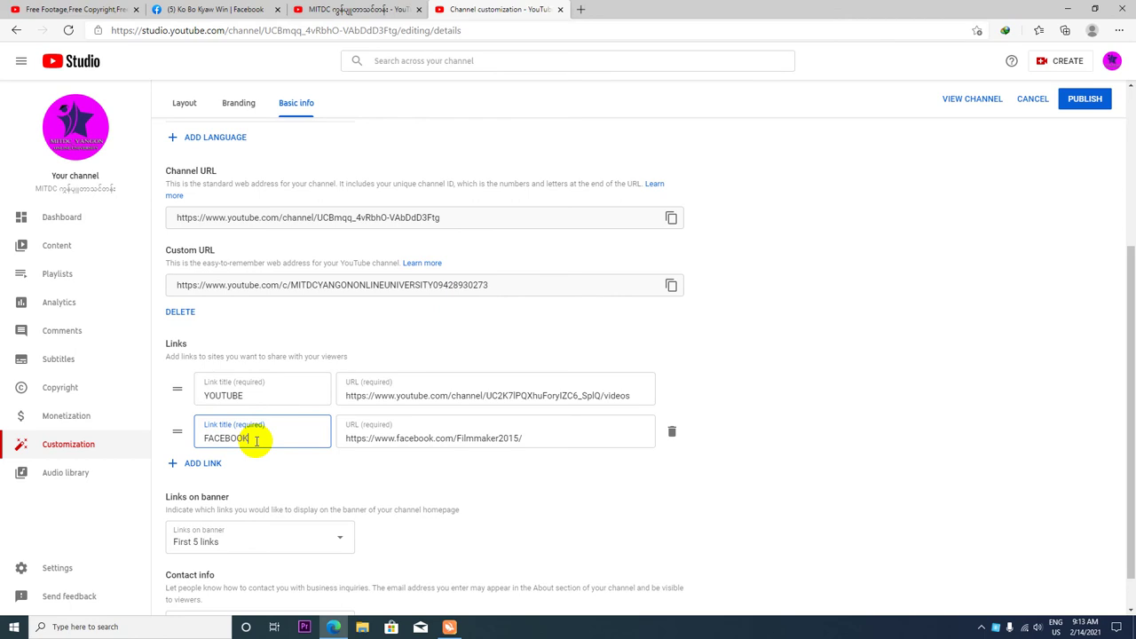
left_click_drag(255, 441, 238, 434)
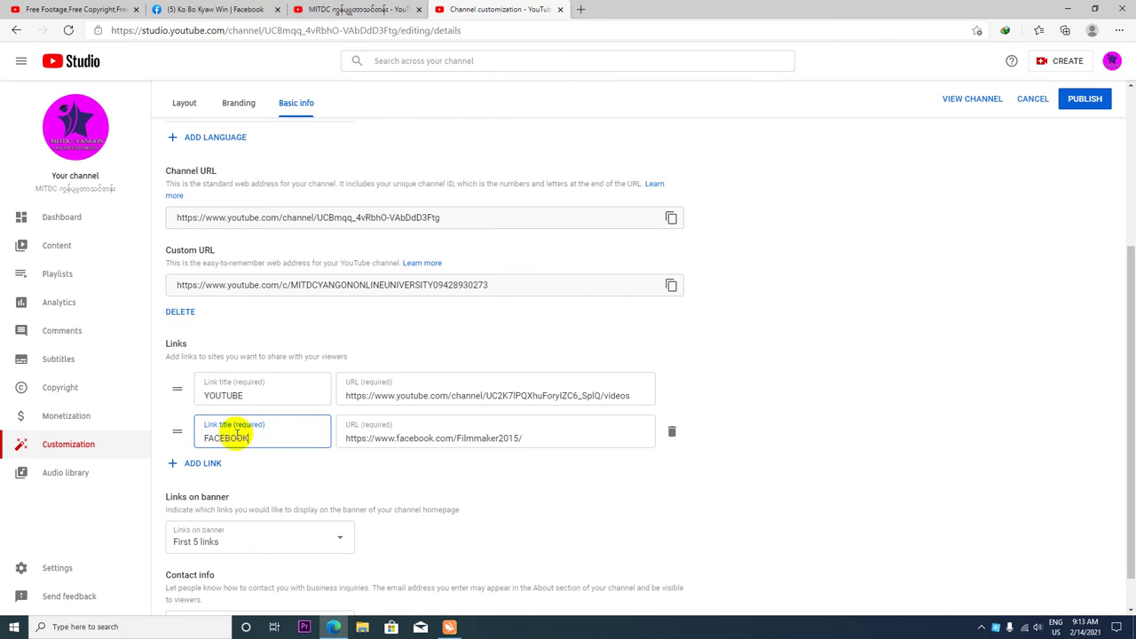
scroll(377, 463, "down", 1)
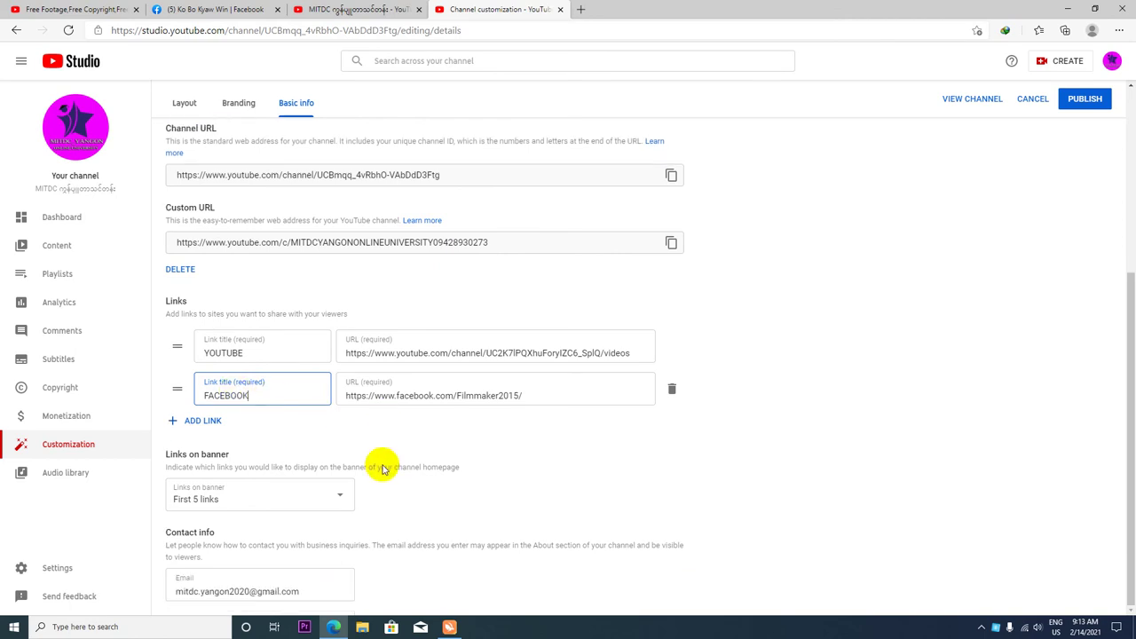
left_click(233, 9)
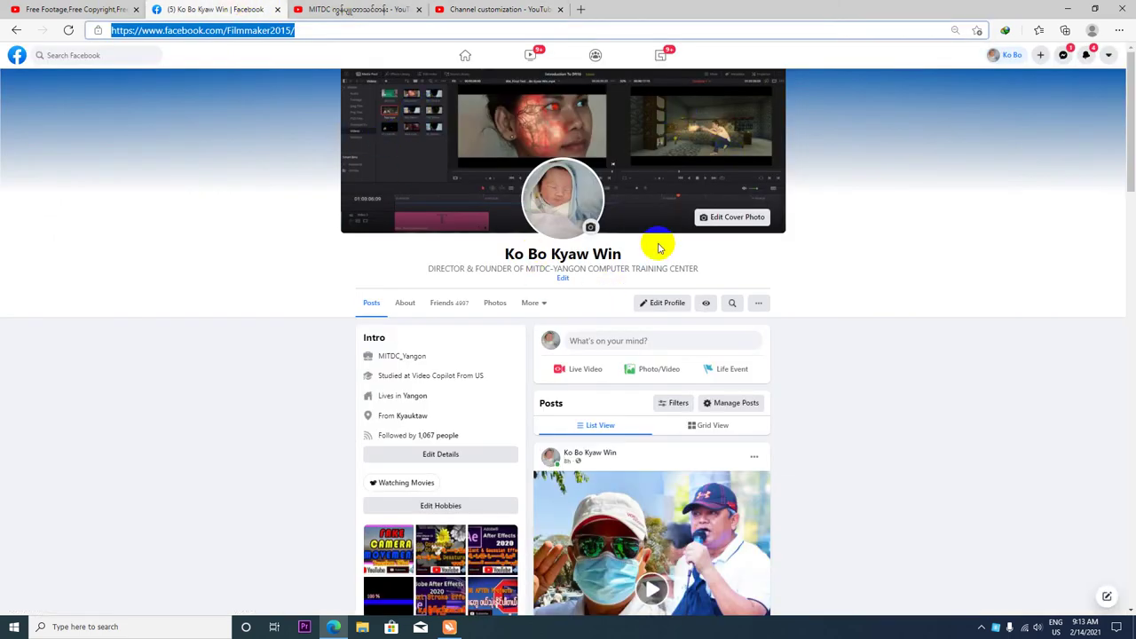
Show Facebook's list of 12 managed pages and open the business and vlogger pages in background tabs.
left_click(988, 56)
scroll(520, 297, "down", 3)
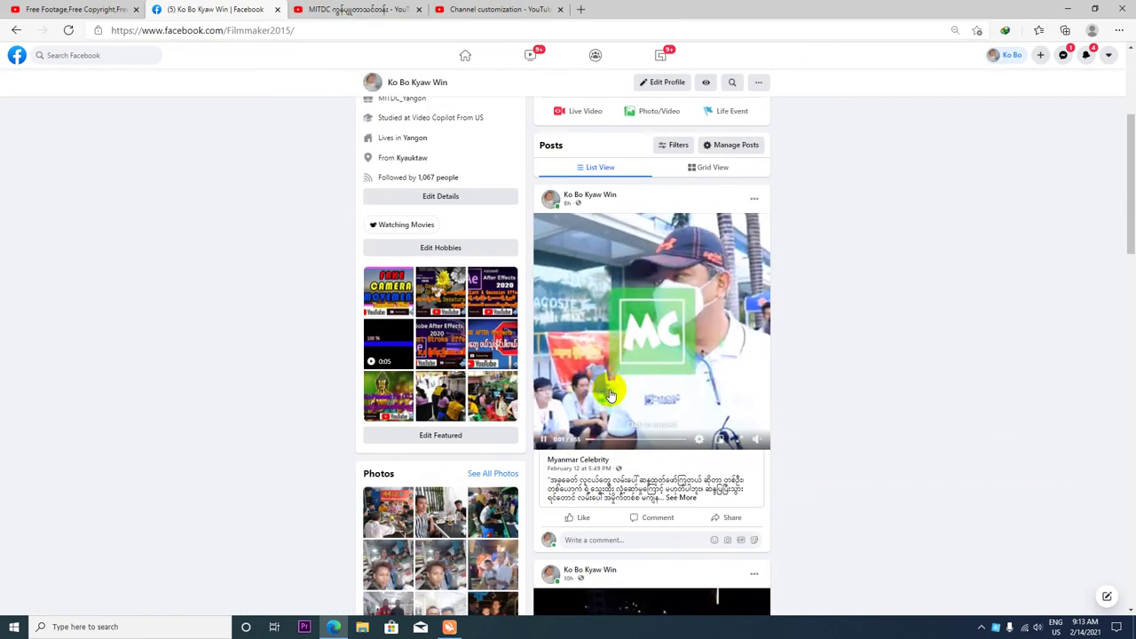
scroll(443, 153, "up", 3)
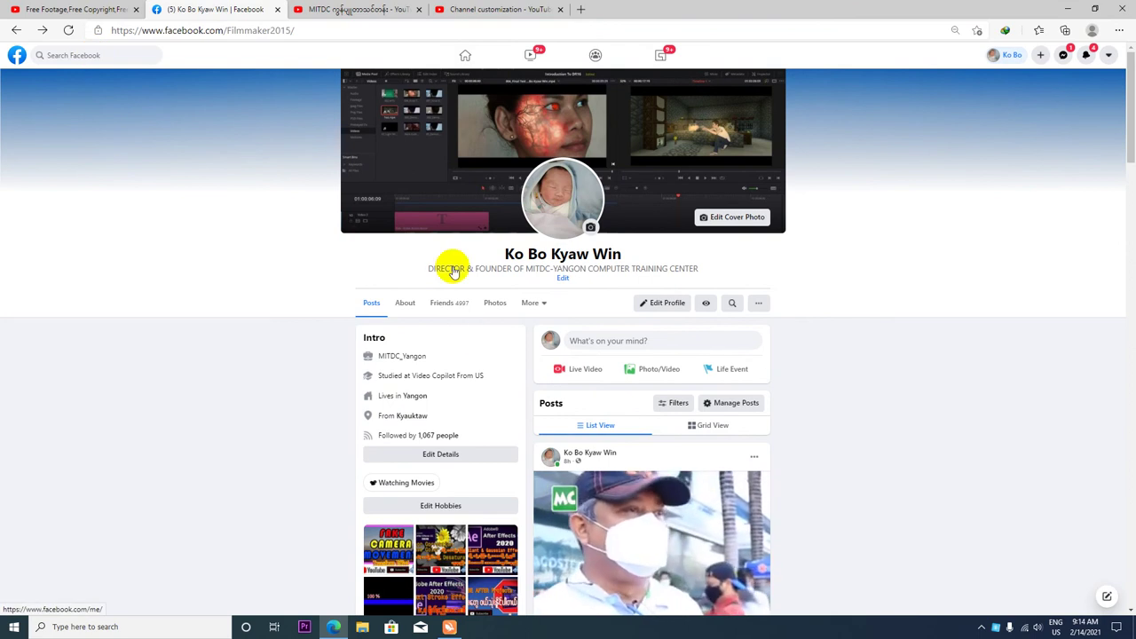
left_click(17, 55)
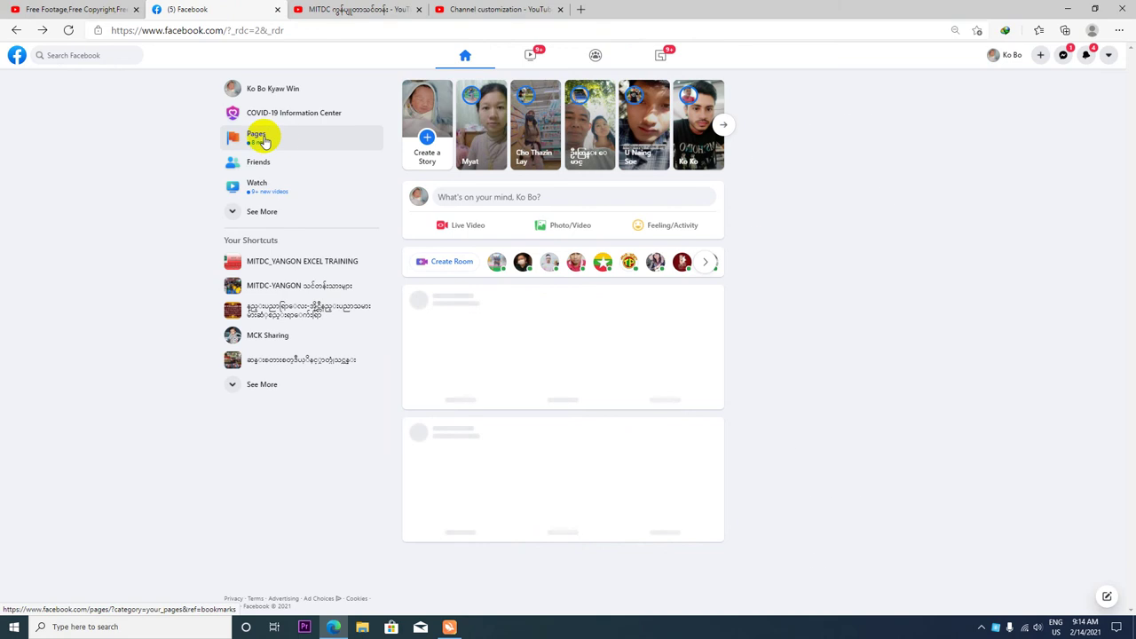
left_click(263, 142)
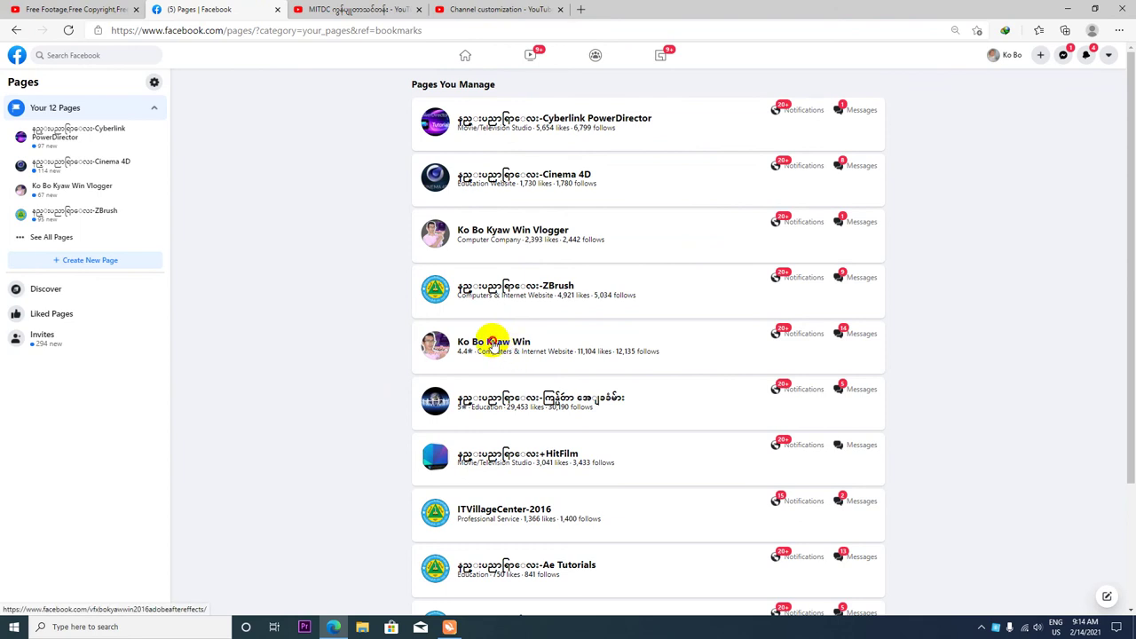
middle_click(494, 344)
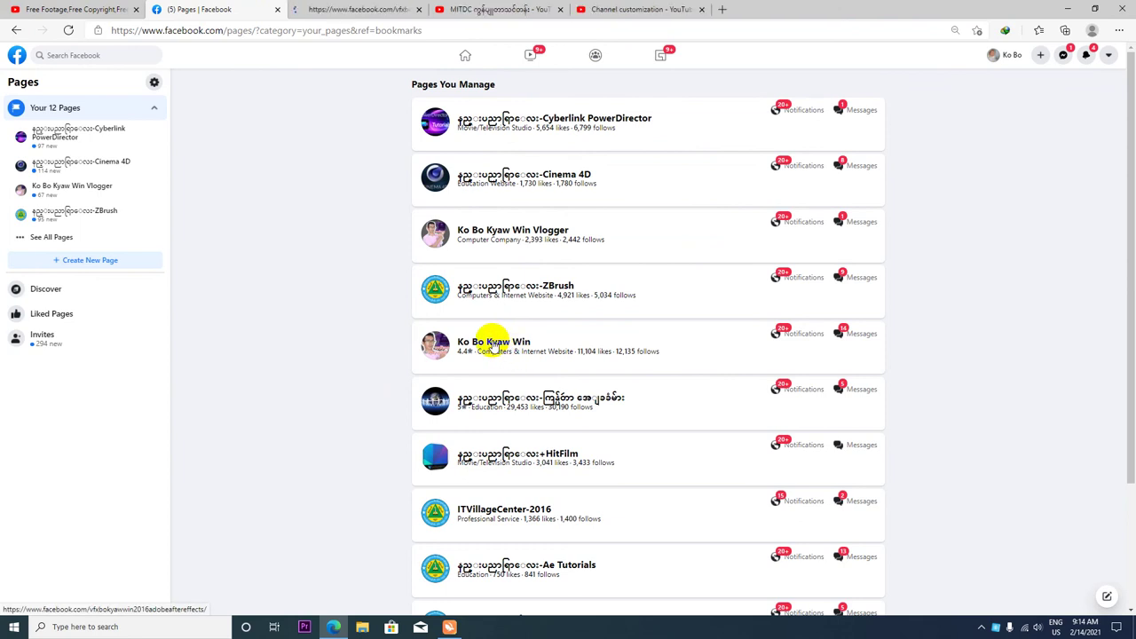
middle_click(517, 233)
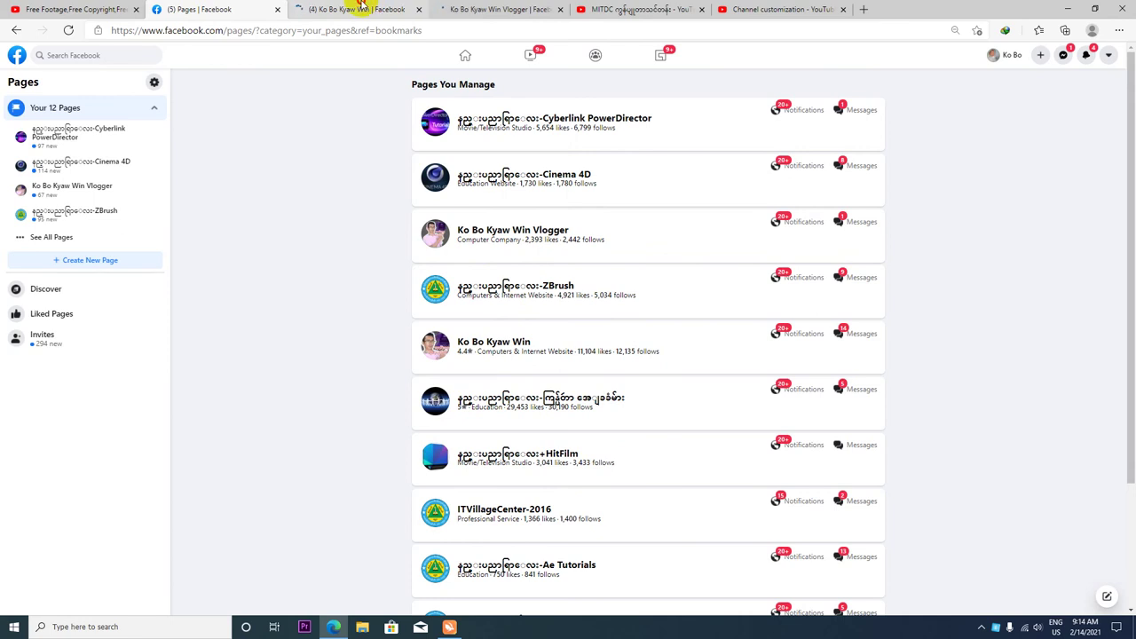
Copy the Facebook business page's web address from its tab's address bar.
left_click(362, 9)
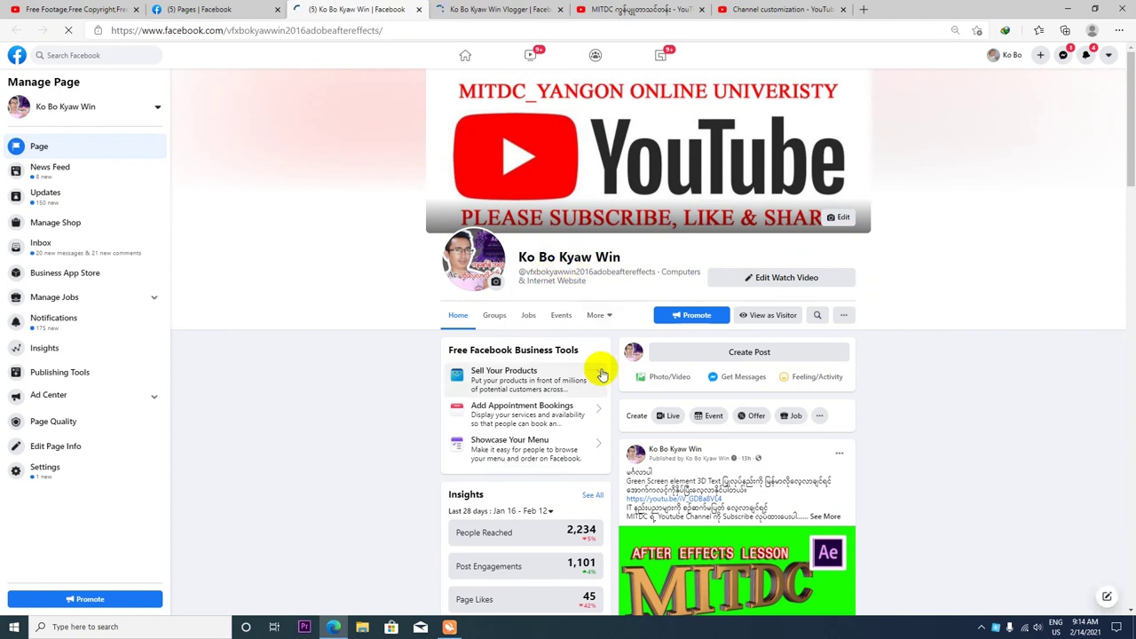
scroll(609, 379, "down", 2)
scroll(609, 379, "down", 1)
scroll(604, 375, "down", 1)
scroll(607, 375, "down", 1)
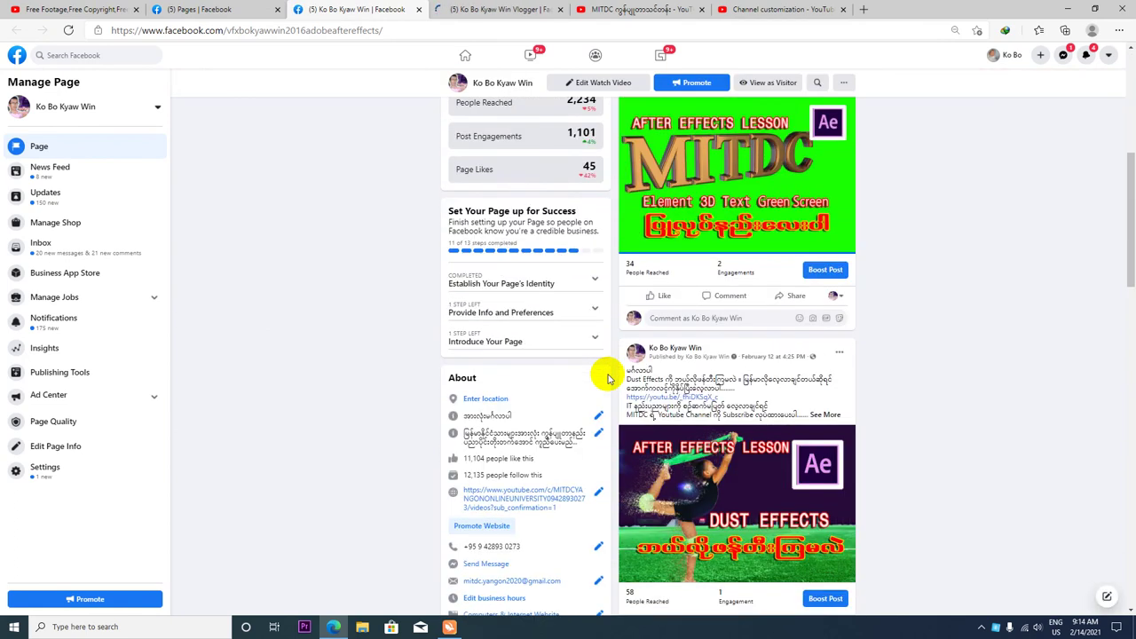
scroll(609, 375, "down", 1)
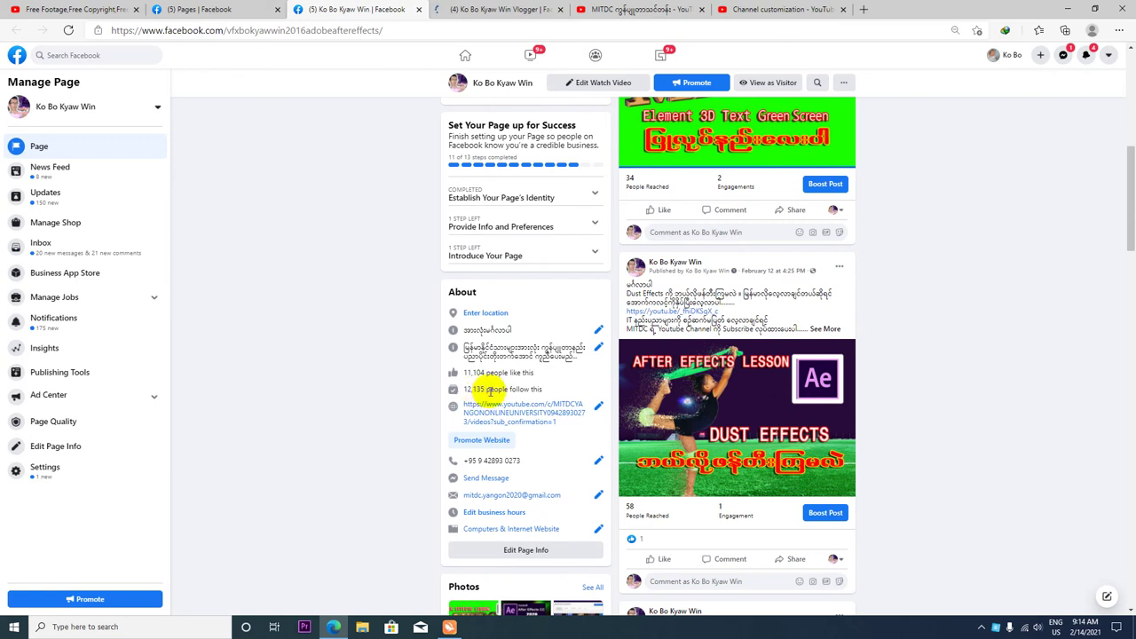
scroll(491, 390, "up", 3)
scroll(497, 388, "up", 3)
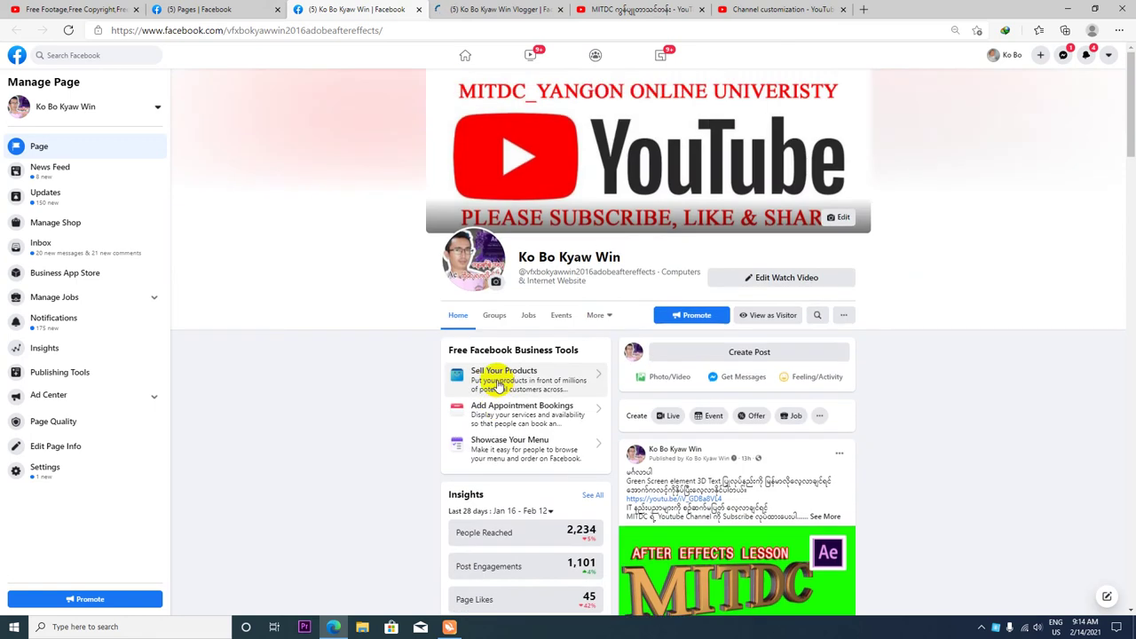
left_click(248, 32)
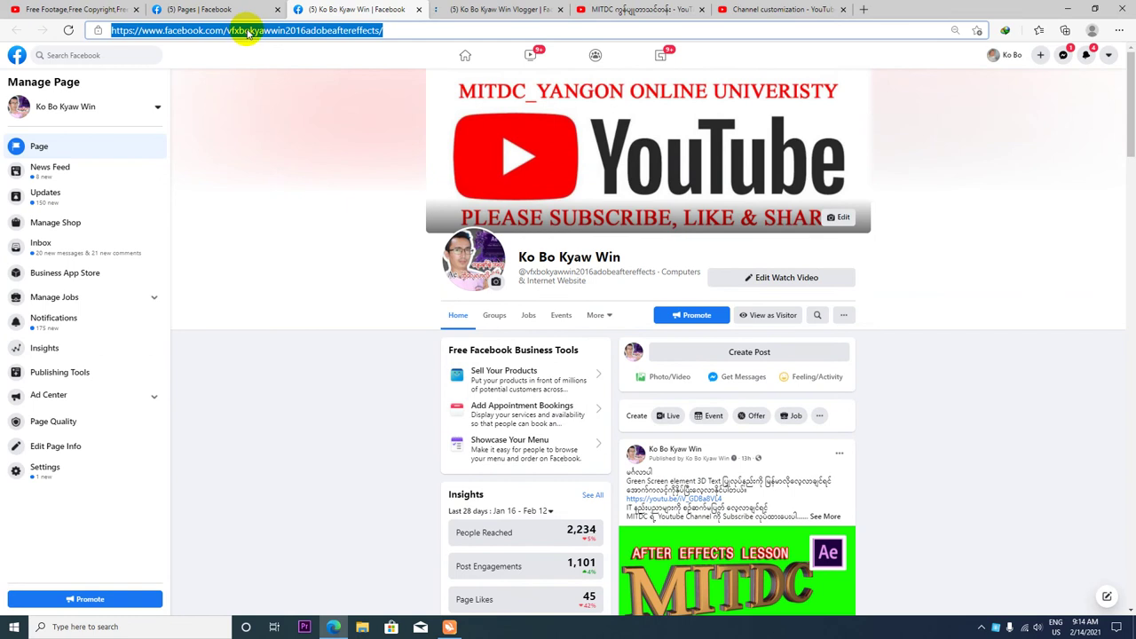
right_click(247, 32)
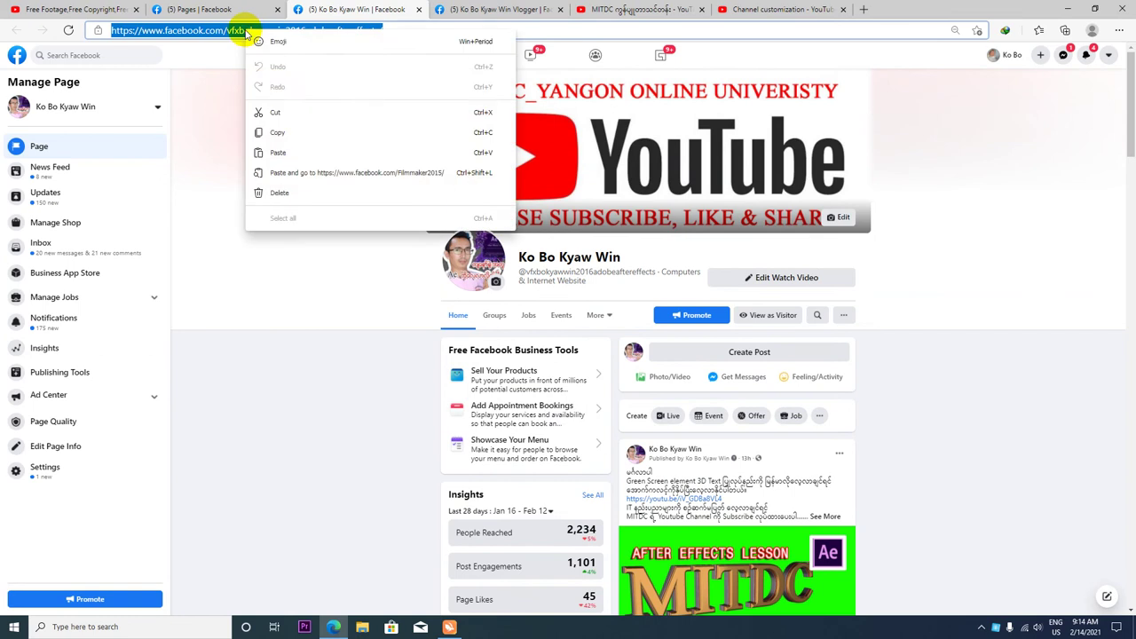
left_click(280, 136)
Add a third link with the pasted business page URL, titled OFFICIAL FACEBOOK PAGE.
left_click(758, 9)
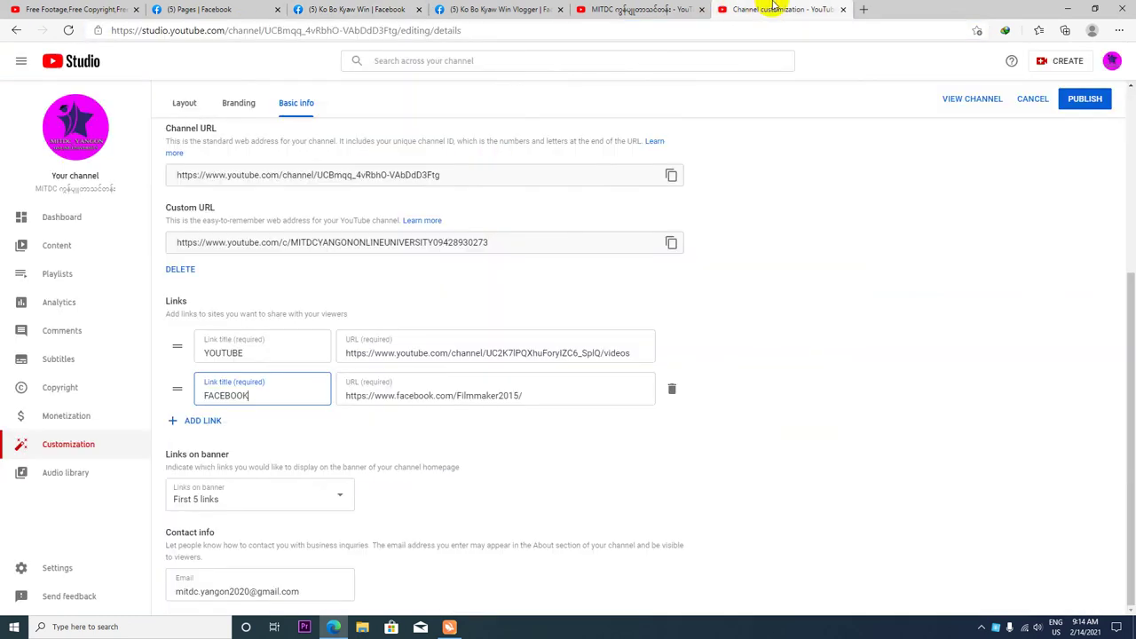
left_click(174, 420)
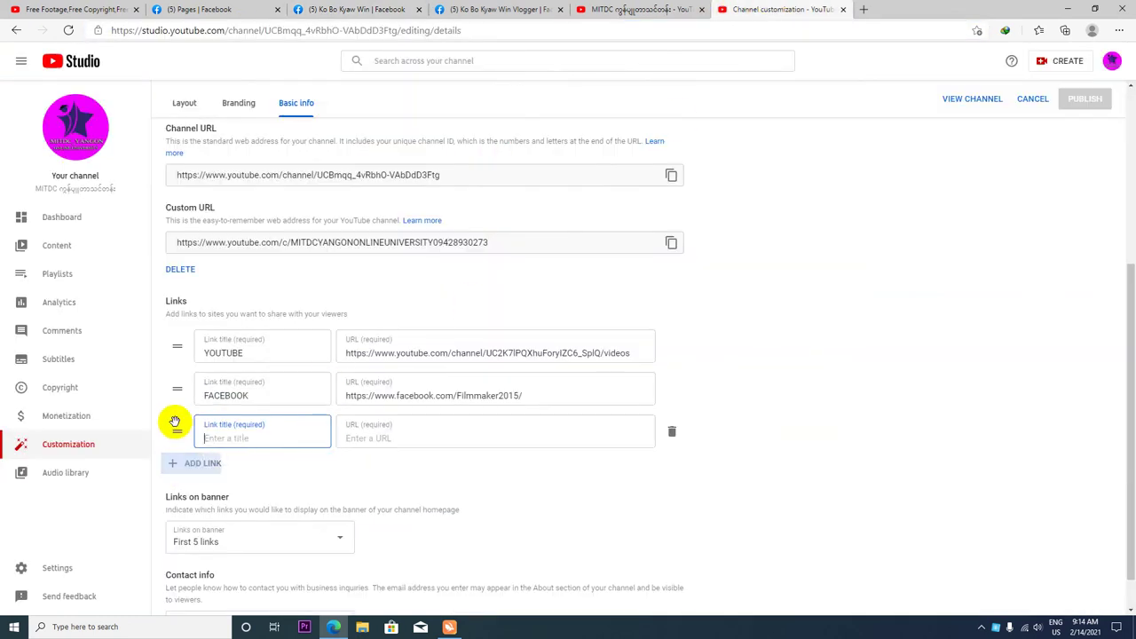
right_click(361, 437)
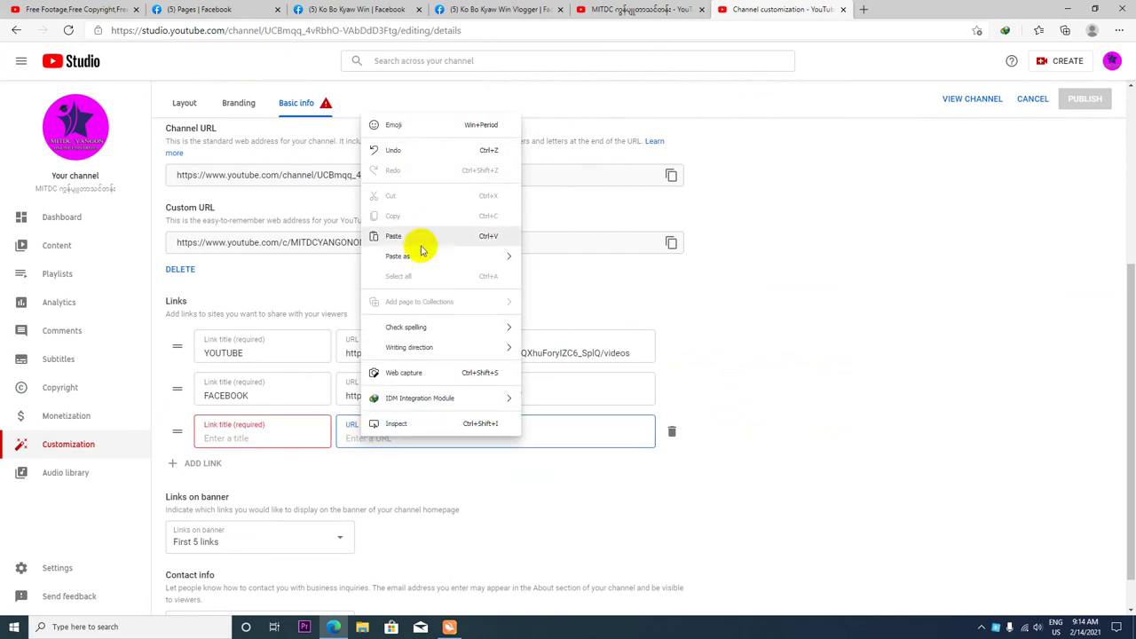
left_click(414, 238)
left_click(233, 435)
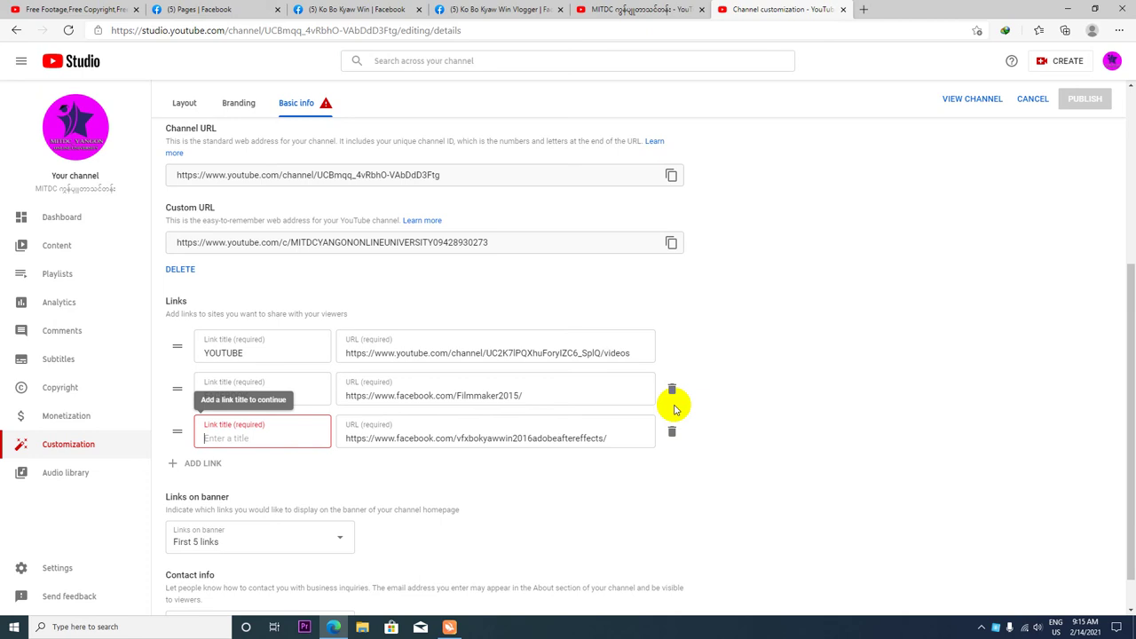
type("OFFICIAL FACEBOOK PAGE")
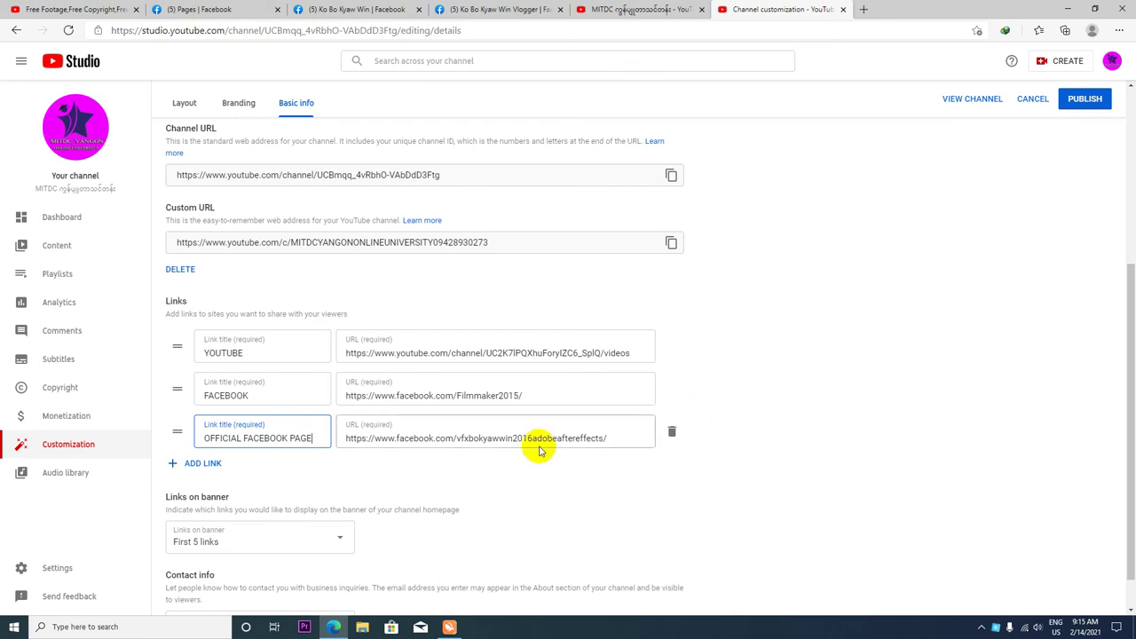
scroll(491, 449, "down", 1)
scroll(491, 449, "up", 5)
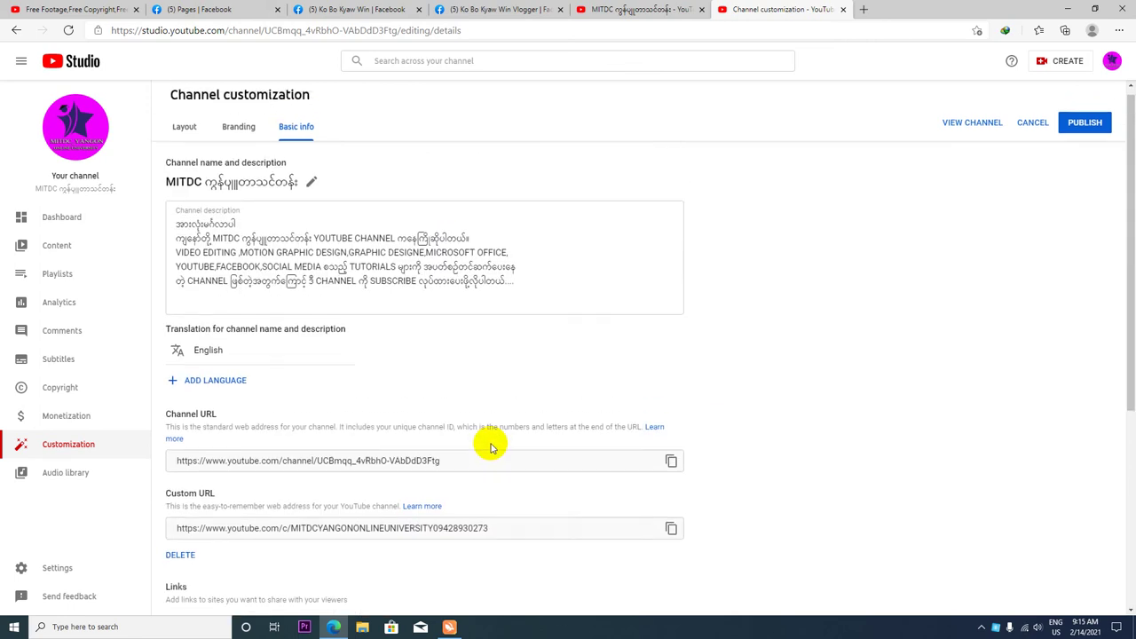
Publish Basic info and review the saved YOUTUBE, FACEBOOK and OFFICIAL FACEBOOK PAGE links.
left_click(1086, 133)
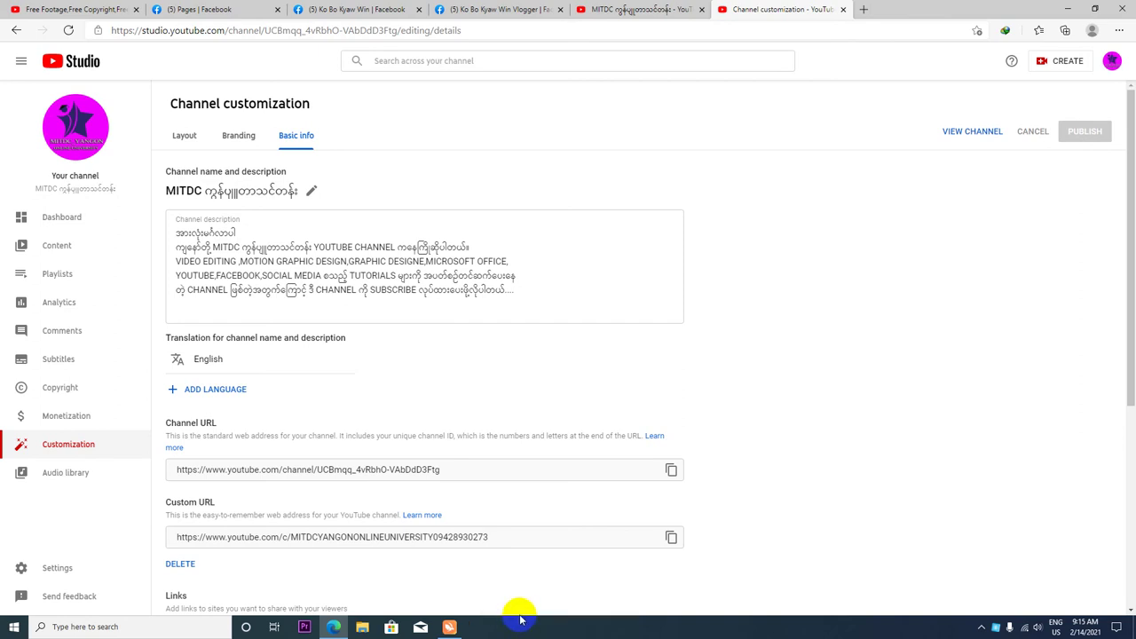
scroll(528, 566, "down", 4)
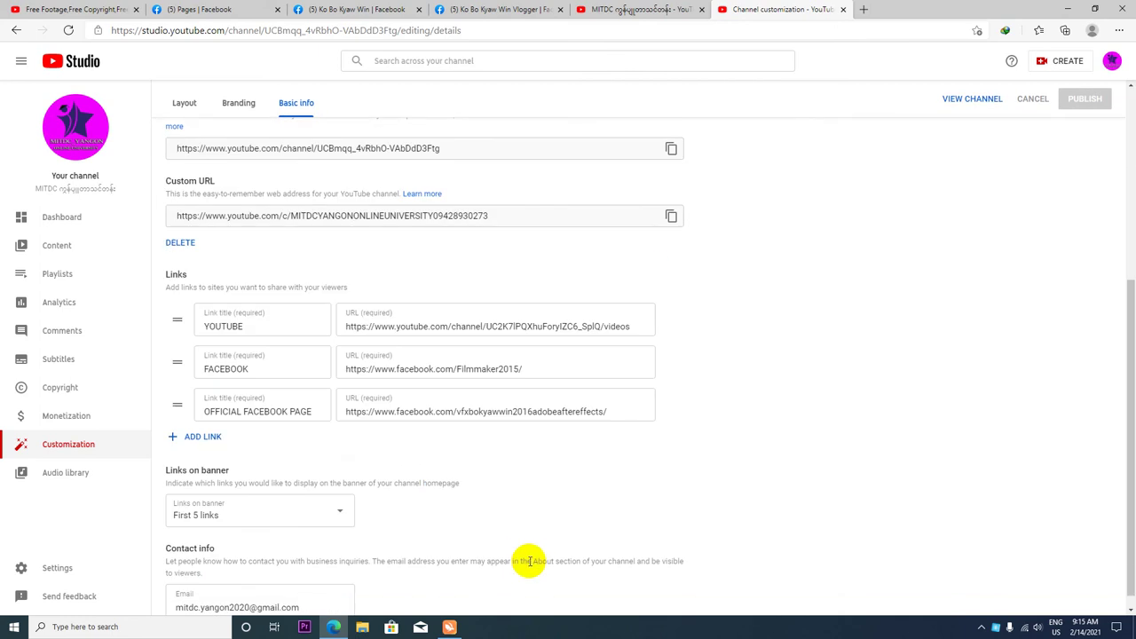
scroll(529, 550, "down", 1)
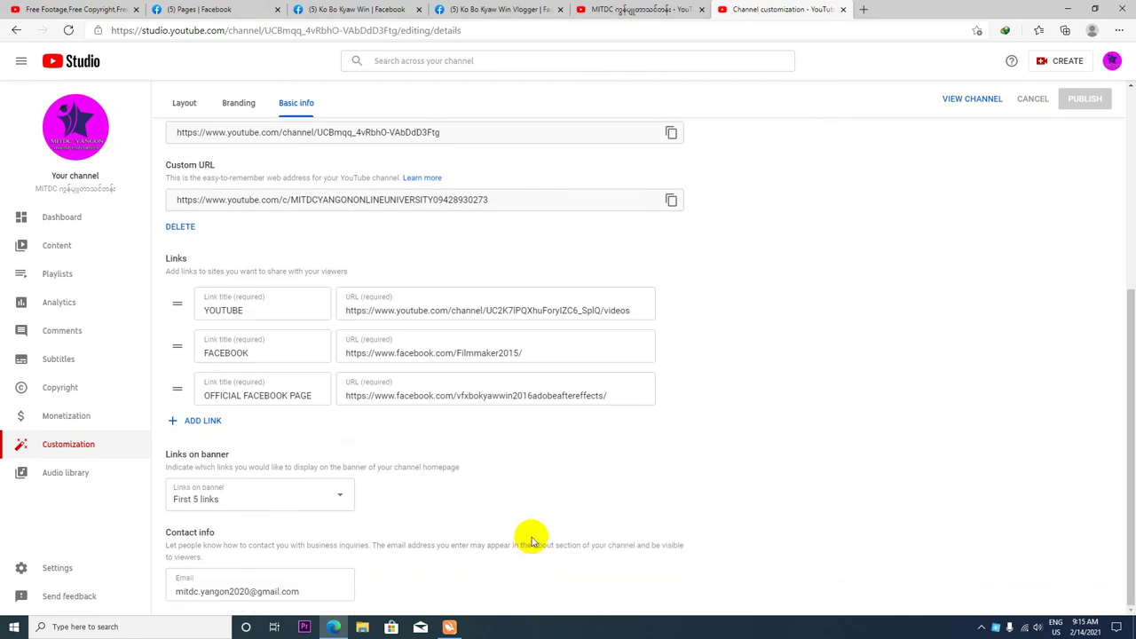
scroll(531, 539, "up", 5)
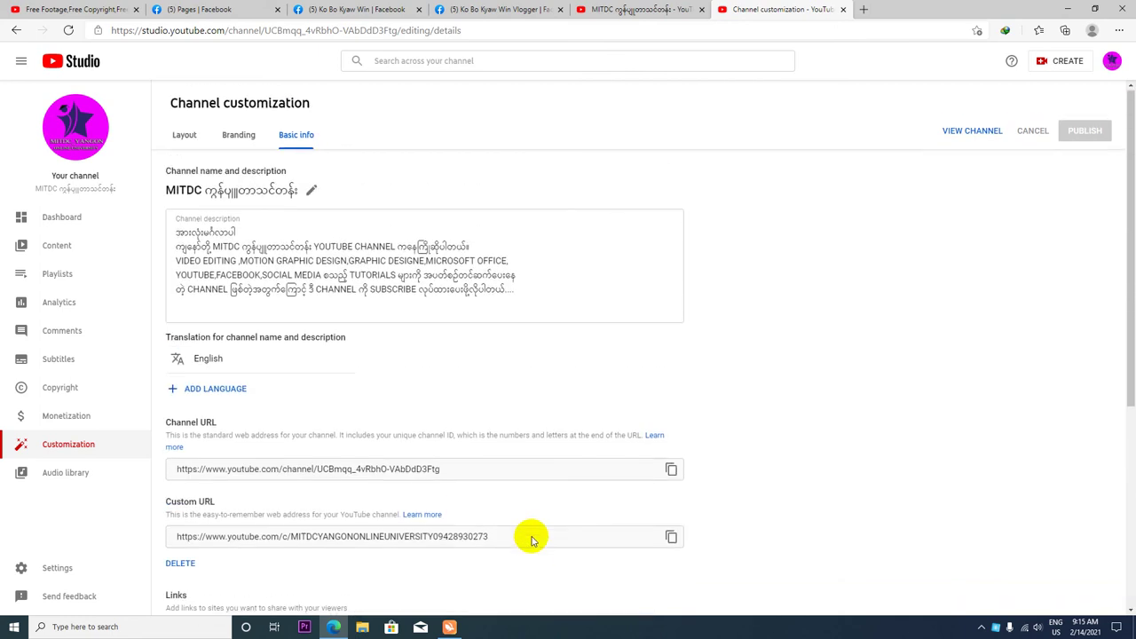
Refresh the public MITDC channel page to see the new banner links, then return to Facebook's managed pages.
left_click(968, 133)
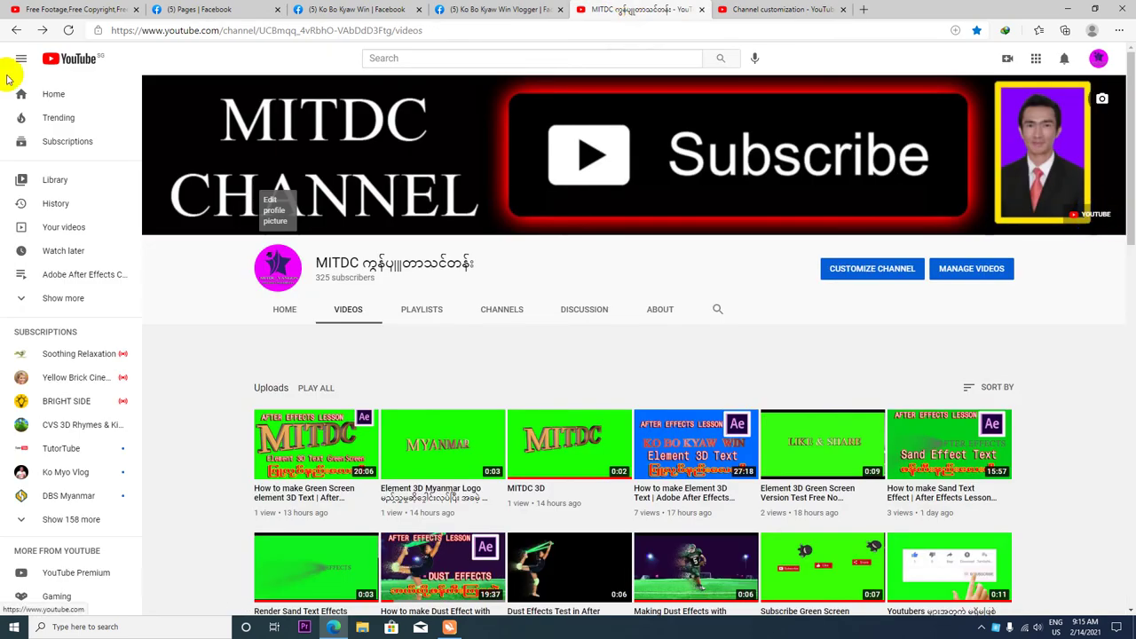
left_click(68, 32)
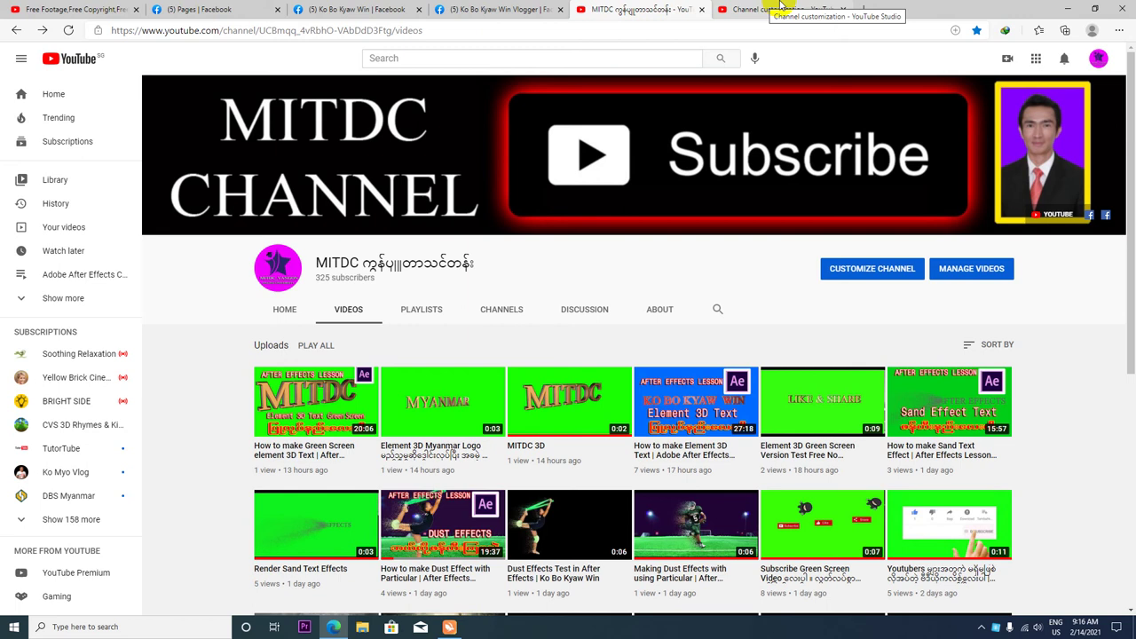
left_click(781, 8)
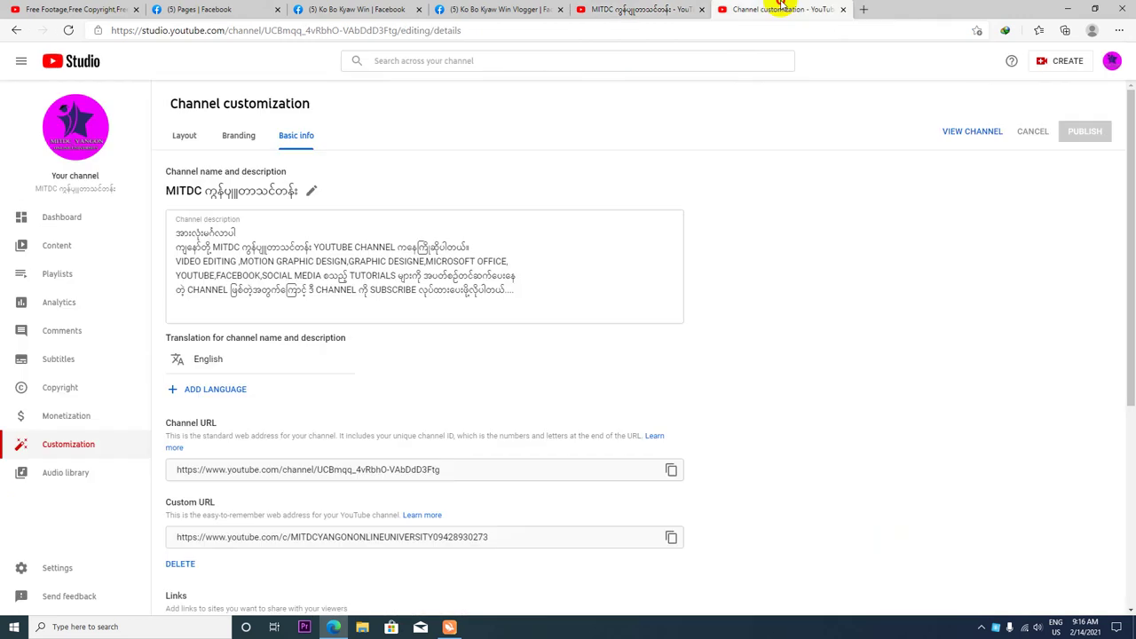
left_click(218, 7)
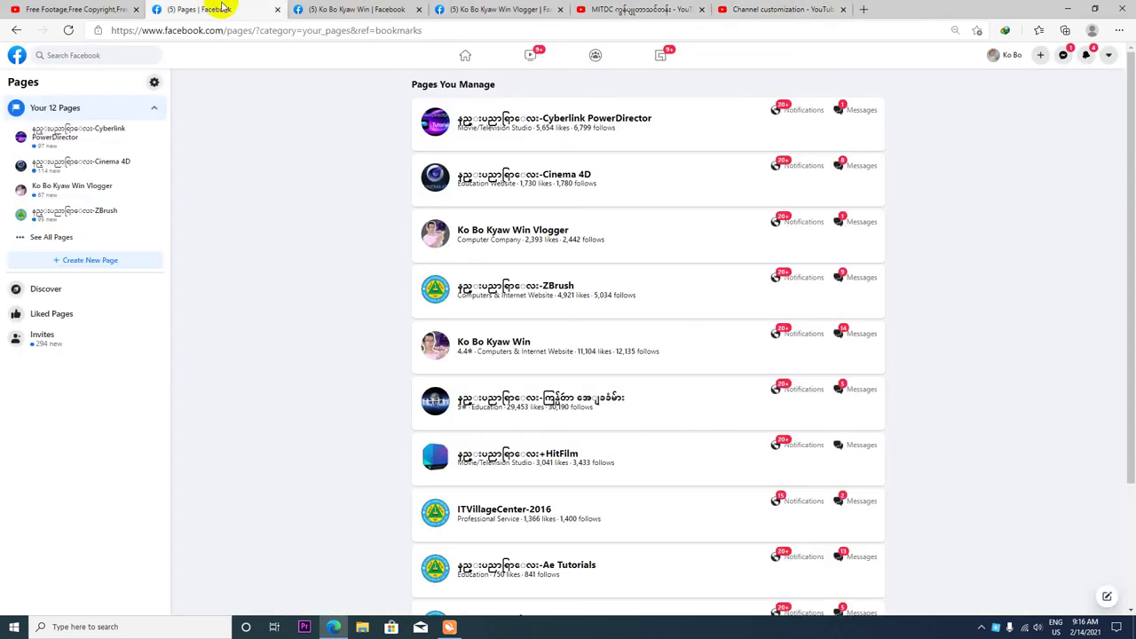
Copy the Facebook Vlogger page's web address from its tab's address bar.
left_click(355, 7)
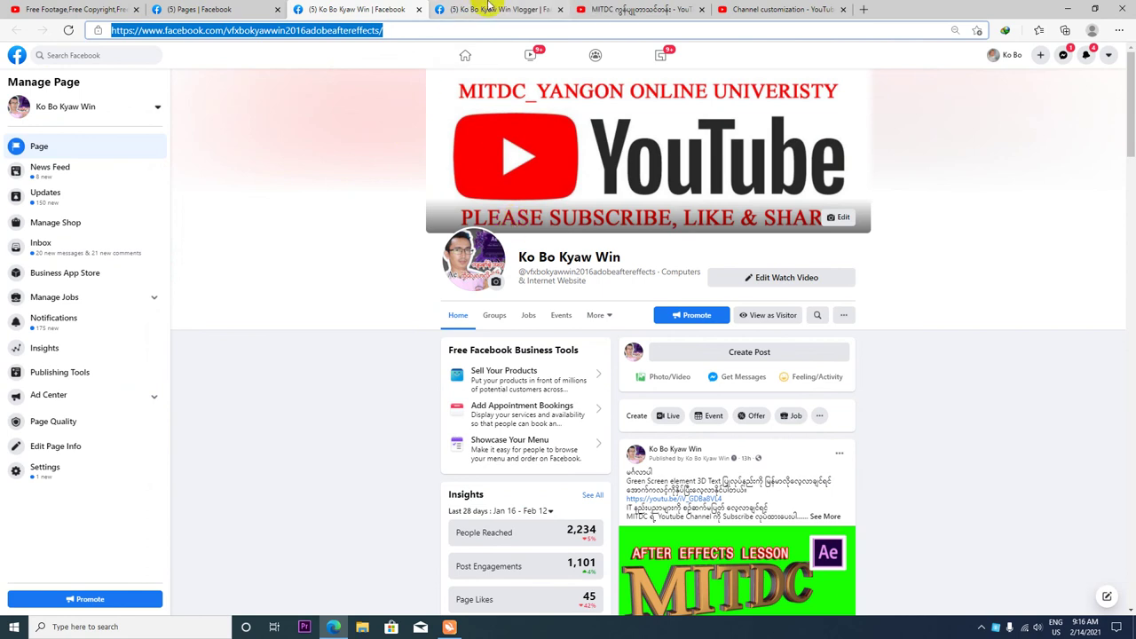
left_click(491, 7)
scroll(613, 304, "up", 2)
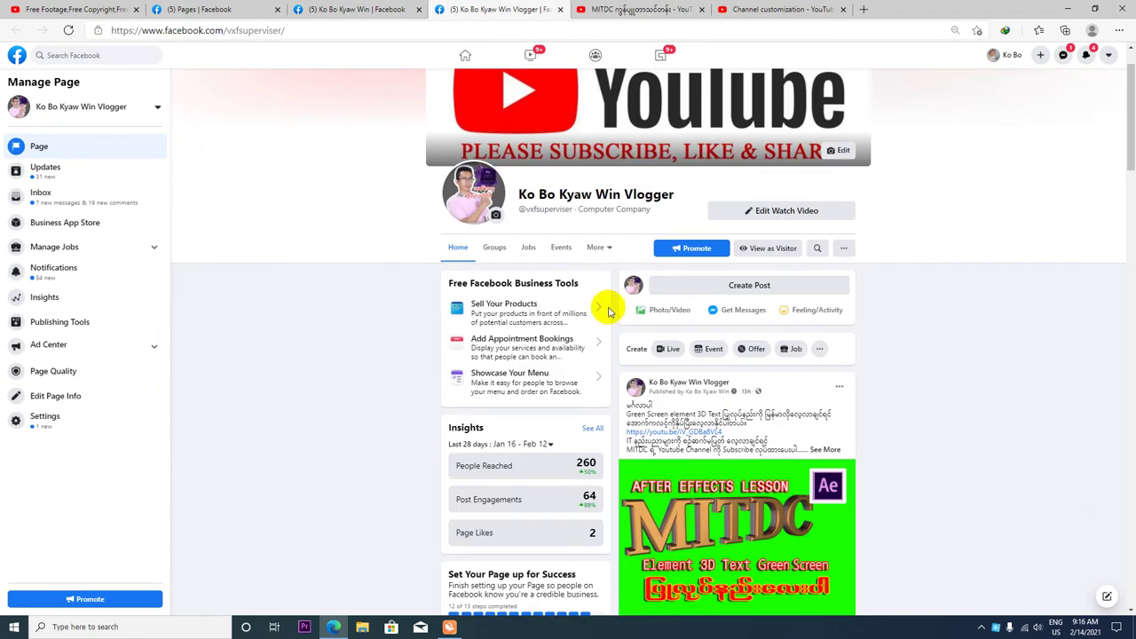
scroll(624, 307, "down", 1)
scroll(624, 306, "down", 2)
scroll(624, 306, "down", 4)
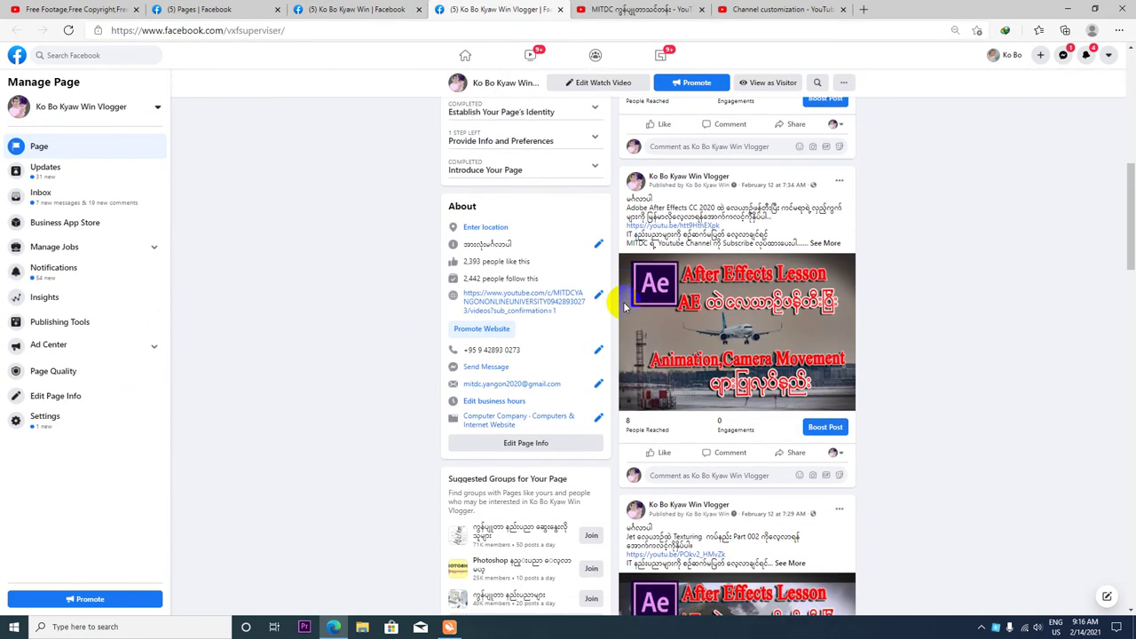
scroll(623, 304, "up", 7)
scroll(604, 306, "up", 1)
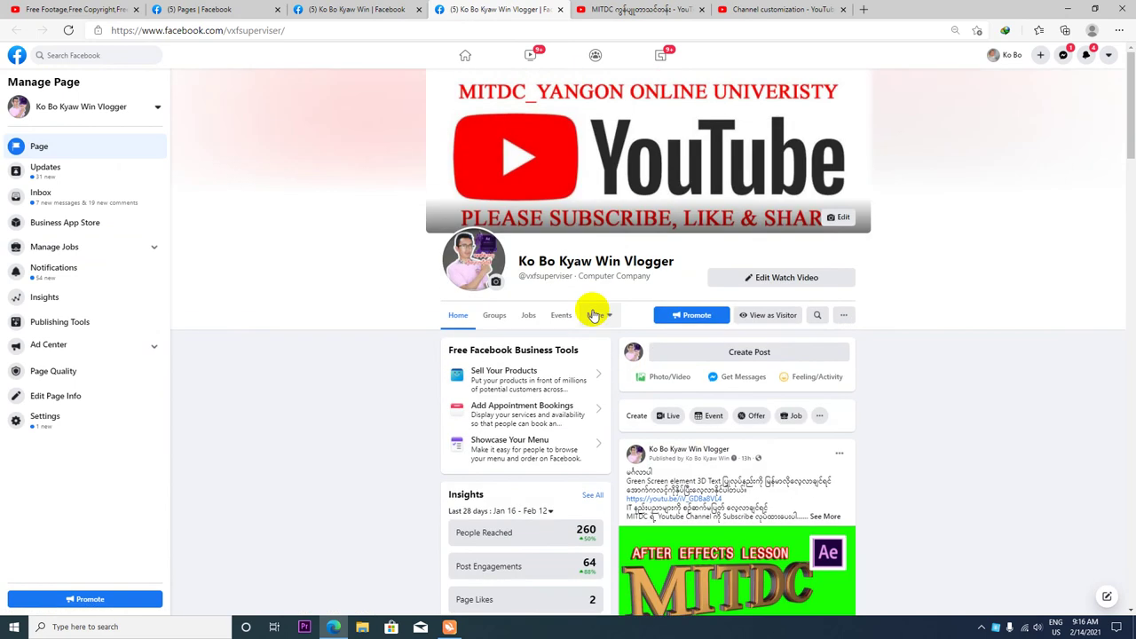
left_click(245, 32)
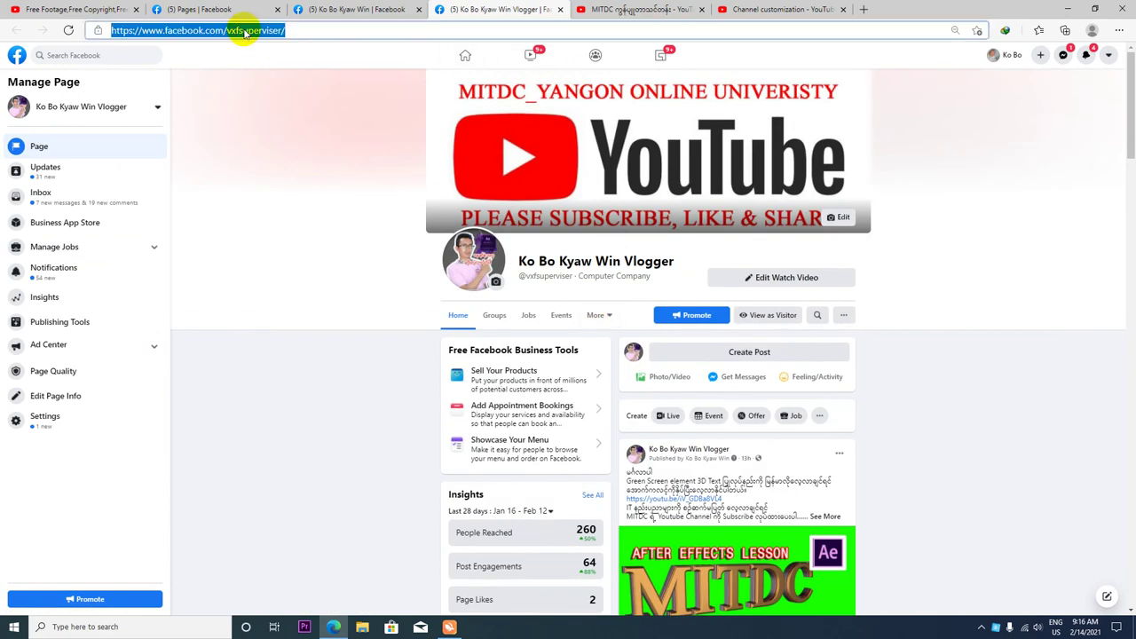
right_click(245, 32)
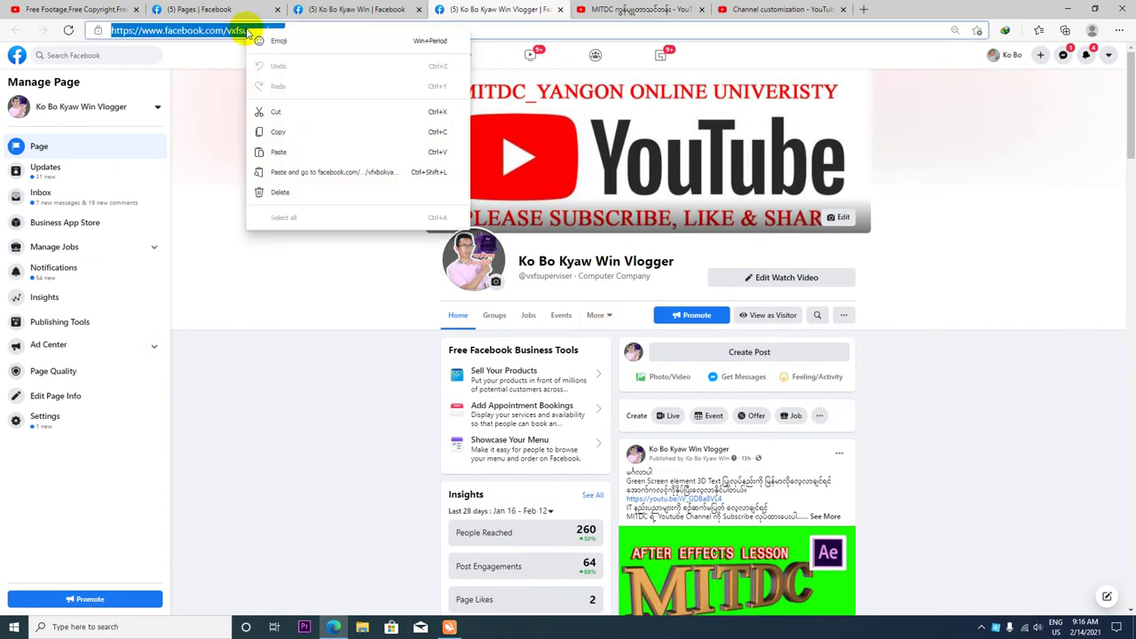
left_click(288, 131)
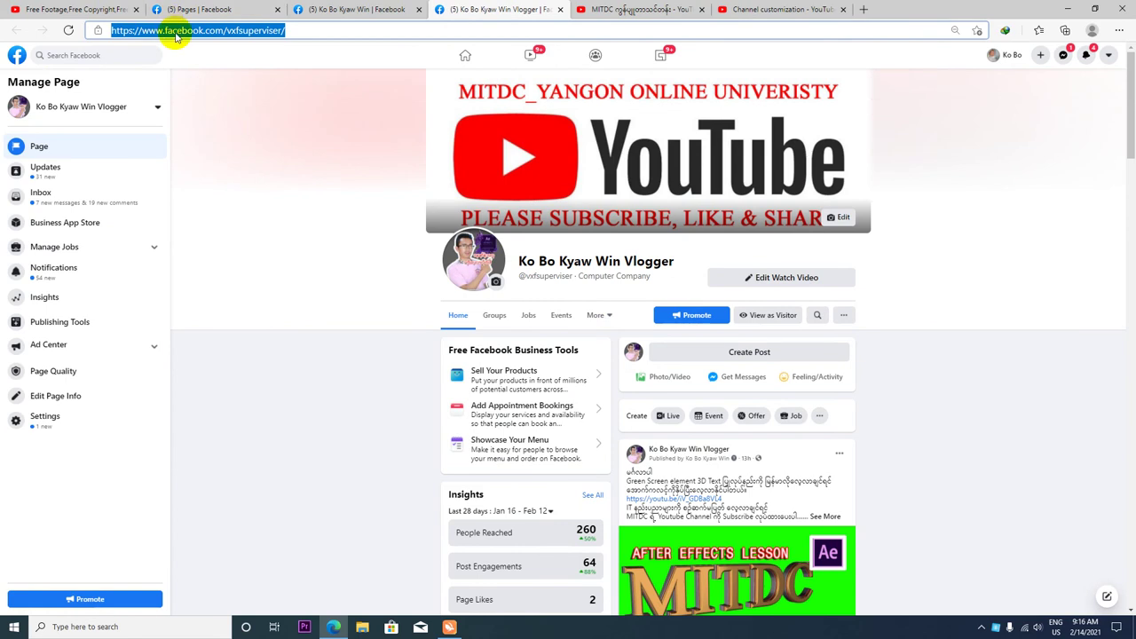
left_click(741, 7)
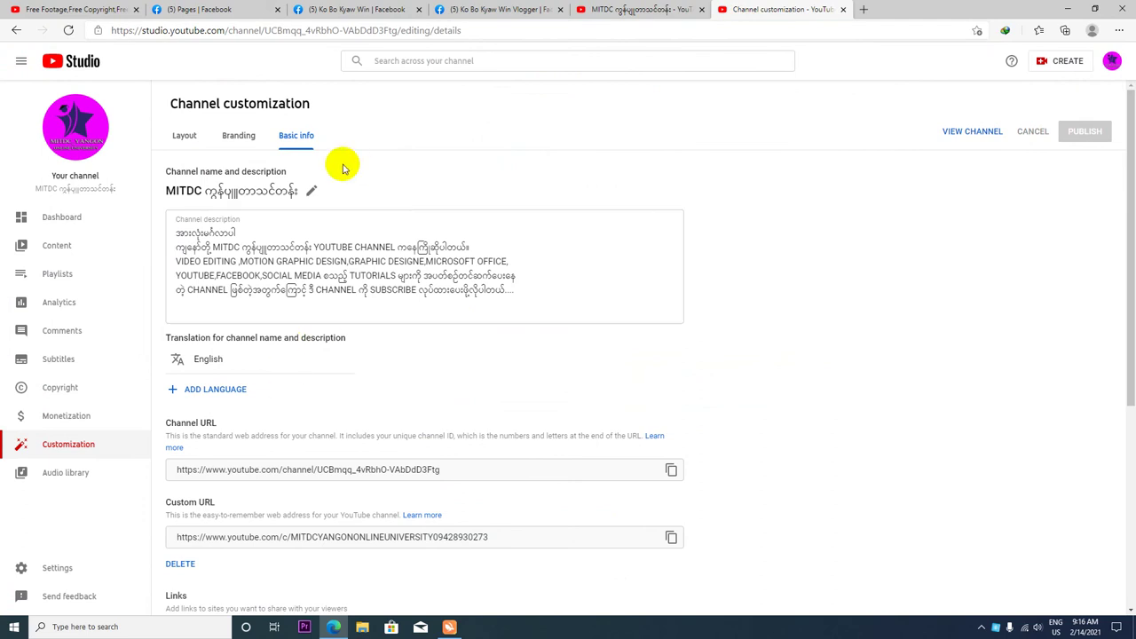
Add a fourth link with the pasted Vlogger page URL, titled OFFICIAL FACEBOOK PAGE 2.
scroll(216, 405, "down", 3)
scroll(221, 358, "down", 1)
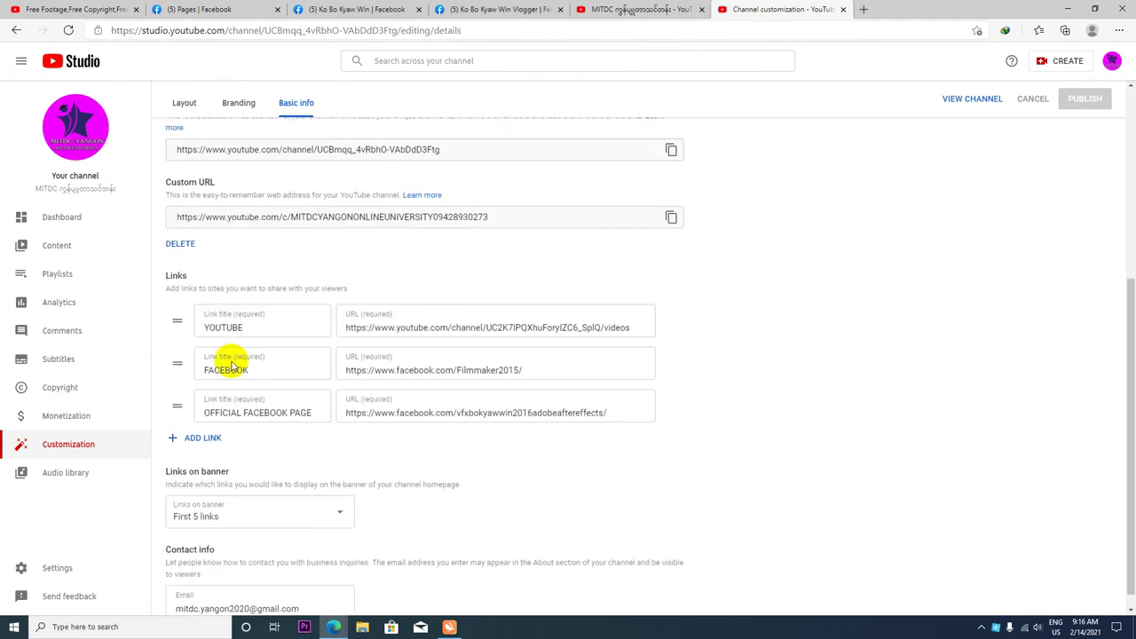
scroll(233, 367, "down", 1)
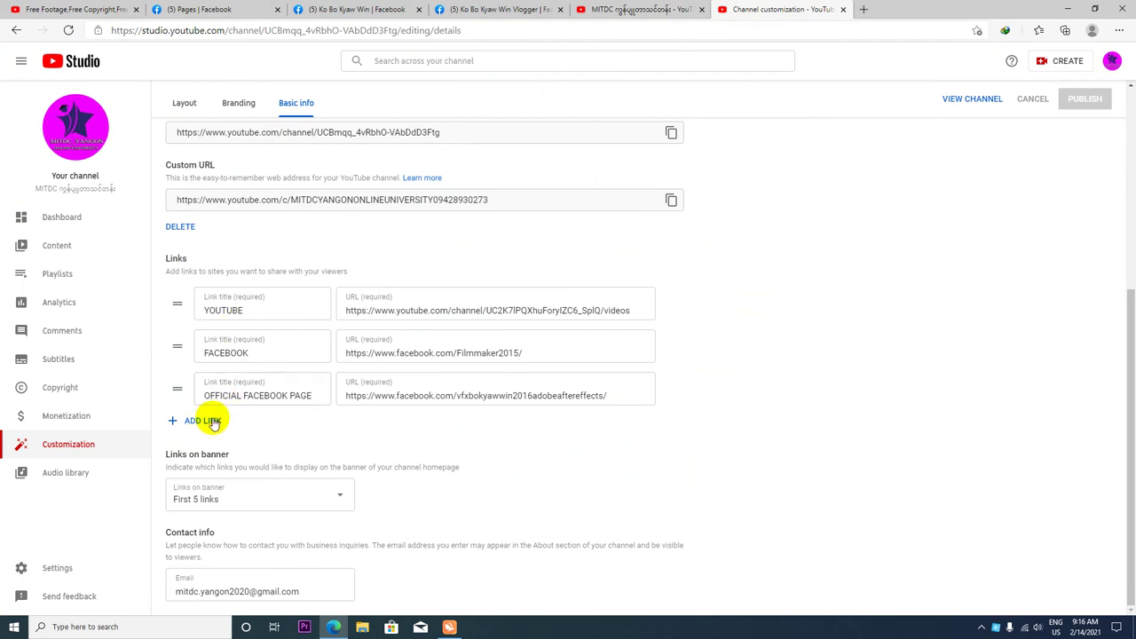
left_click(213, 422)
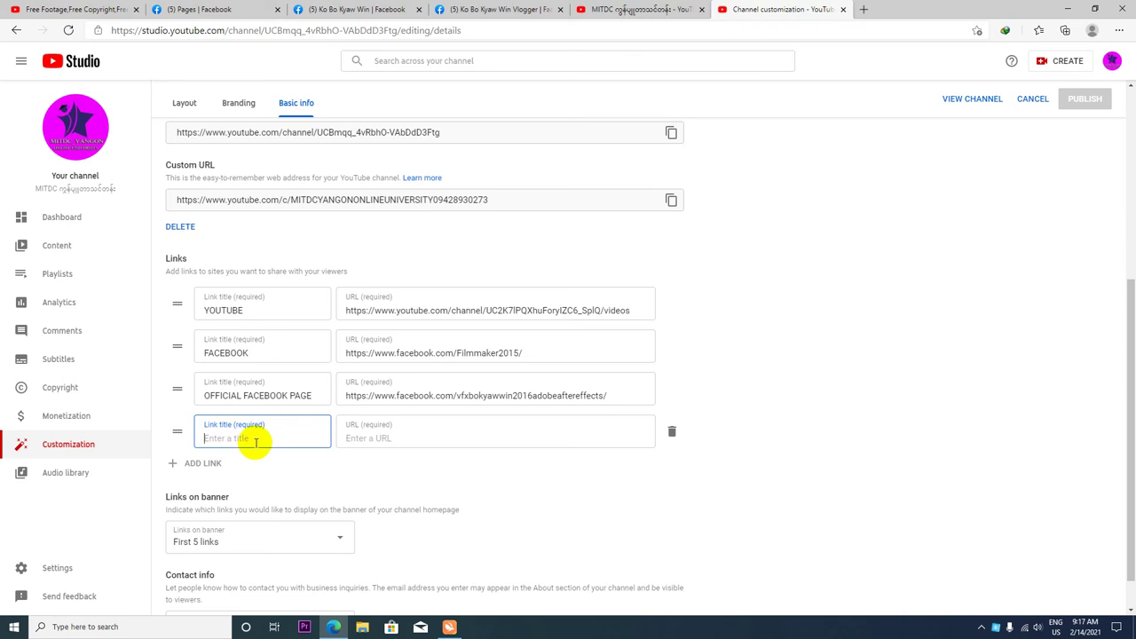
left_click(352, 434)
right_click(355, 435)
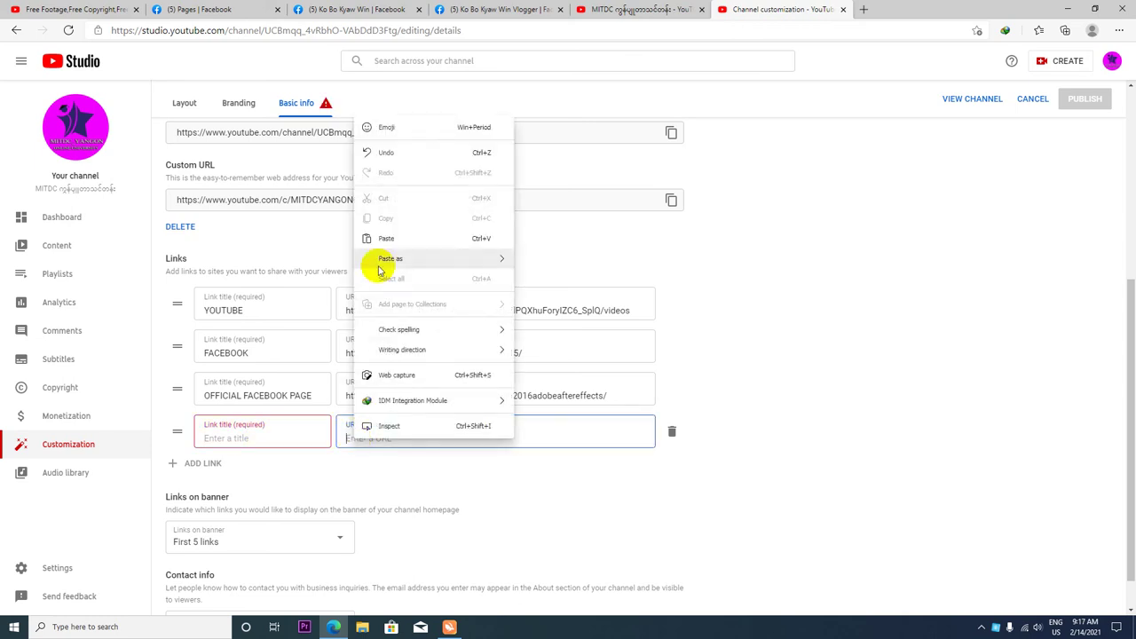
left_click(387, 239)
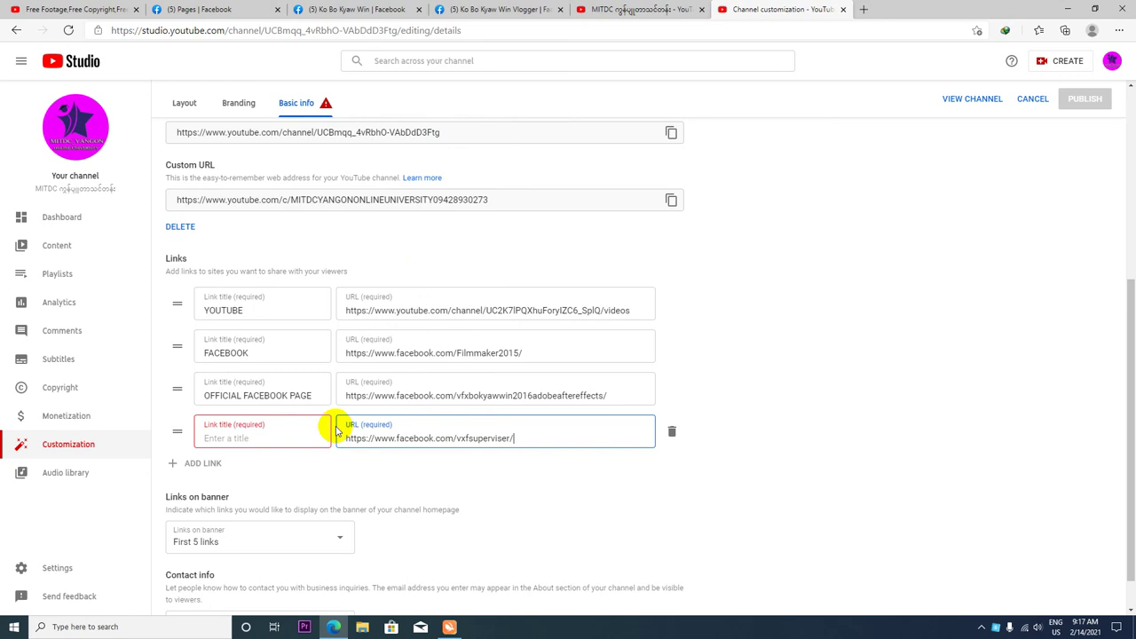
left_click_drag(317, 394, 209, 395)
key("ctrl+c")
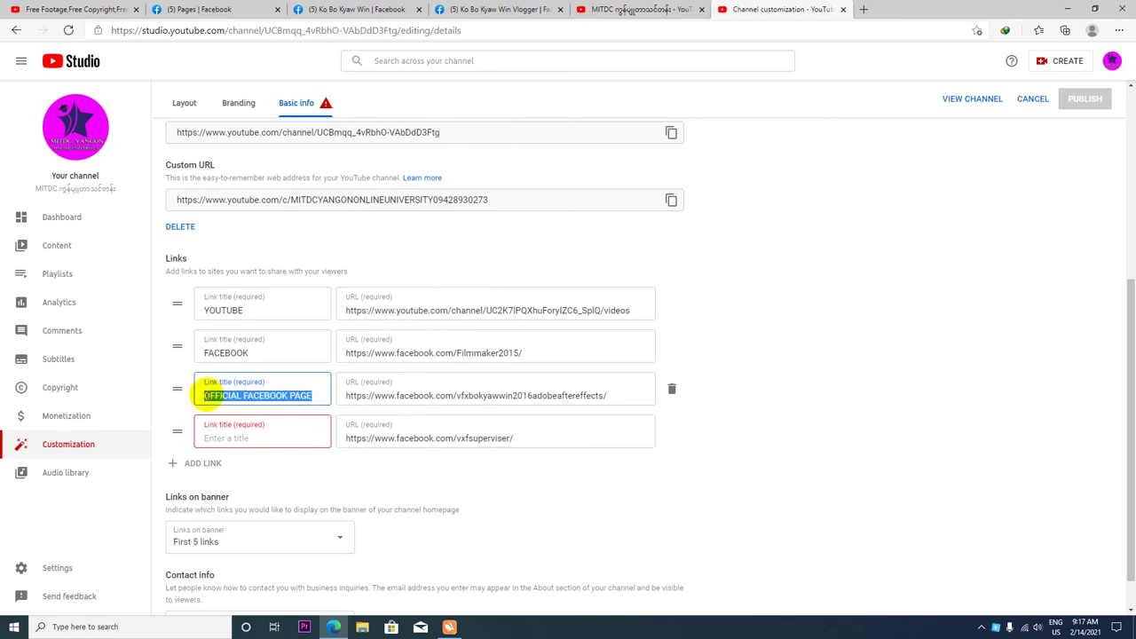
left_click(241, 439)
key("ctrl+v")
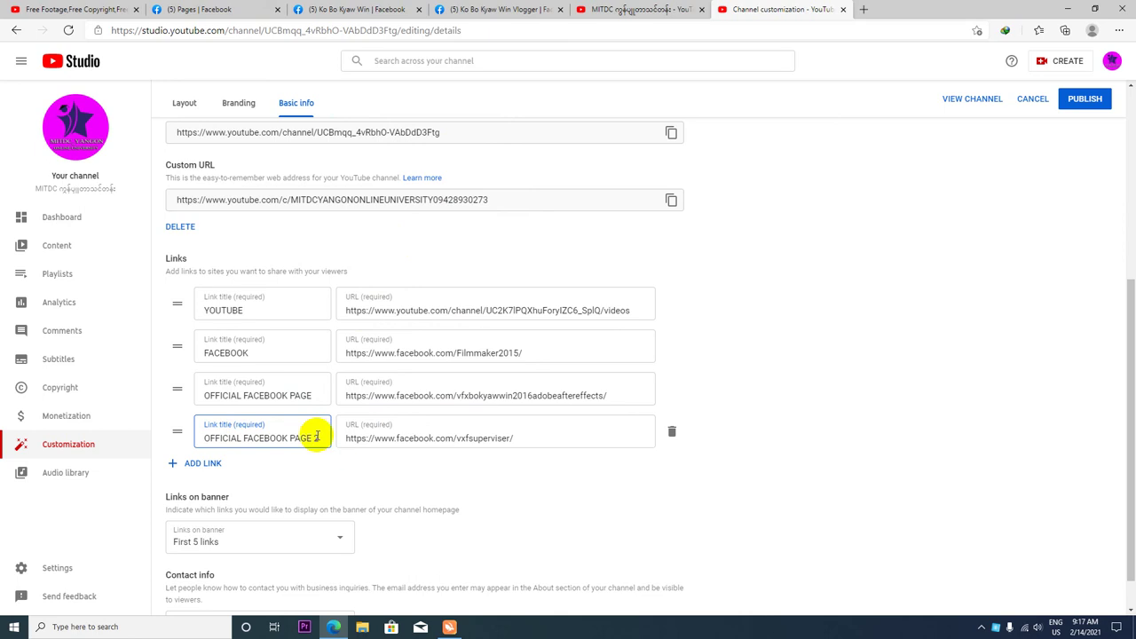
scroll(289, 444, "down", 1)
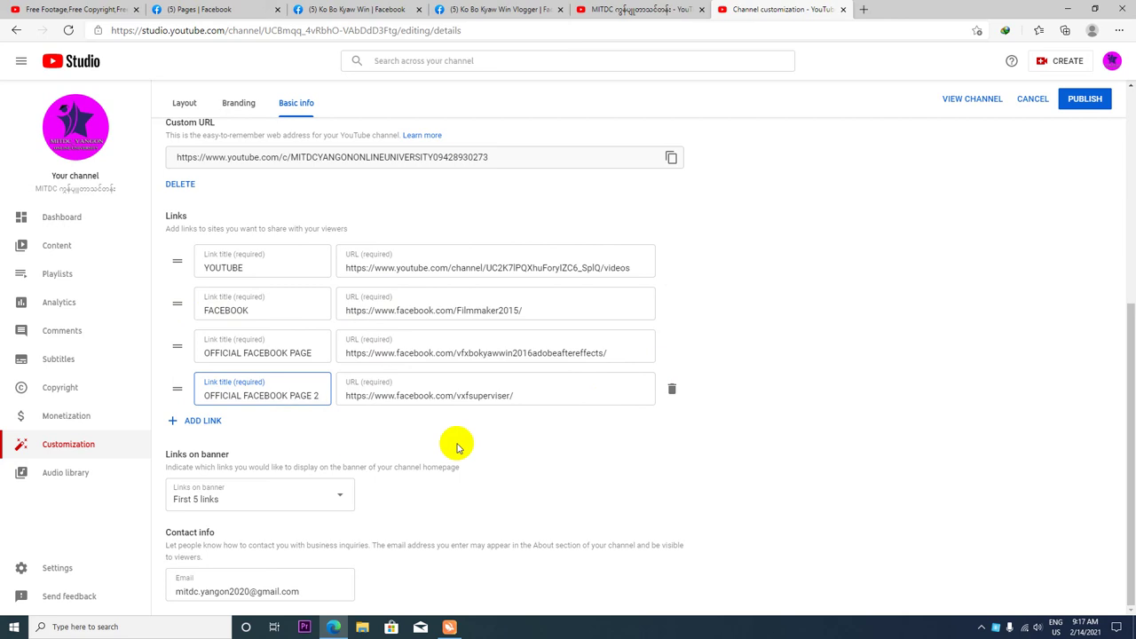
Publish the OFFICIAL FACEBOOK PAGE 2 link and go to the MITDC channel to check its banner.
left_click(1094, 104)
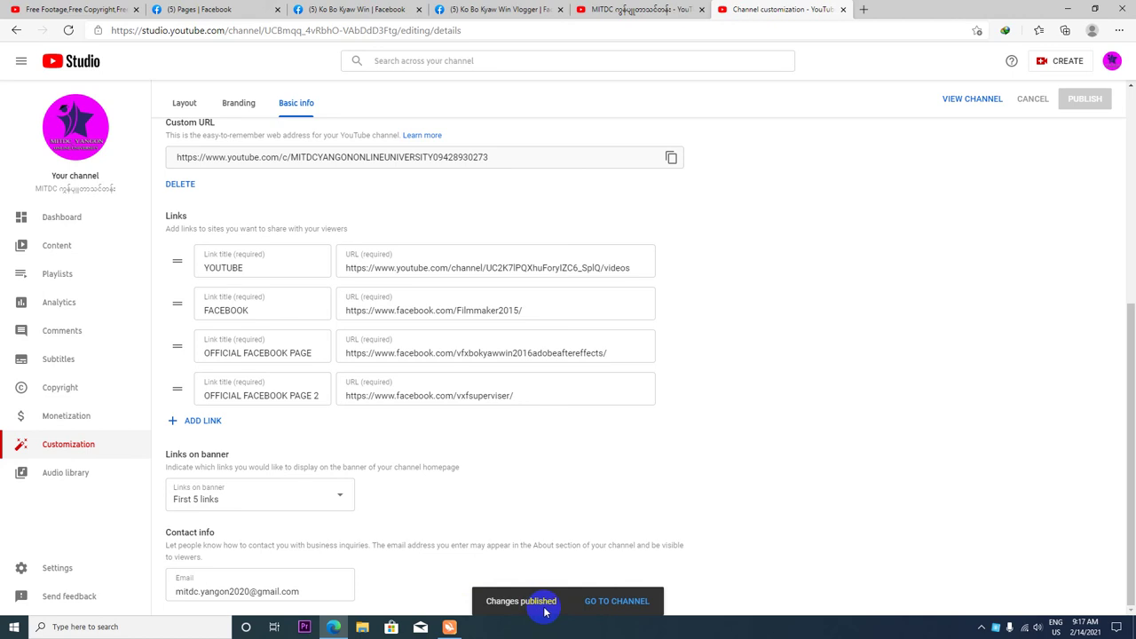
left_click(624, 603)
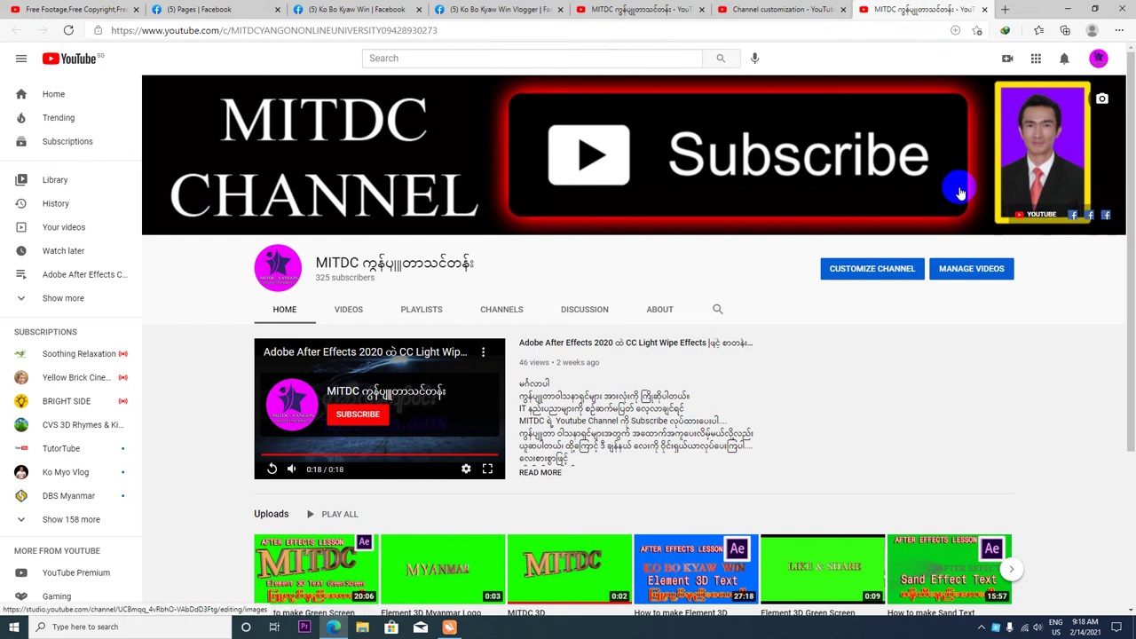
Close the extra channel and customization tabs and reload the channel page.
left_click(984, 9)
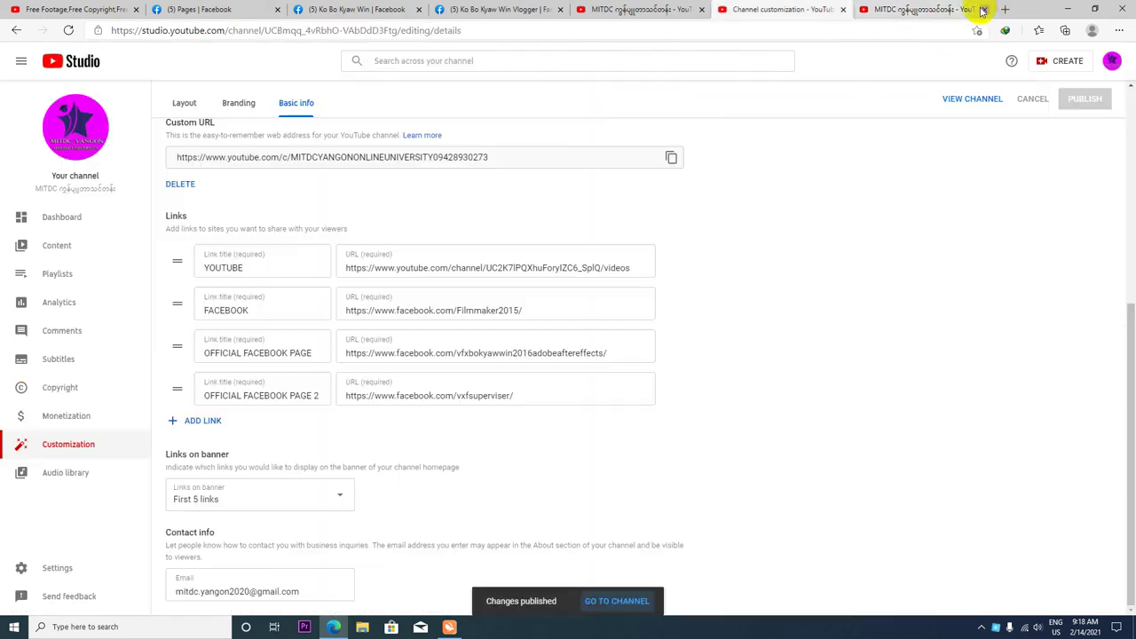
left_click(842, 8)
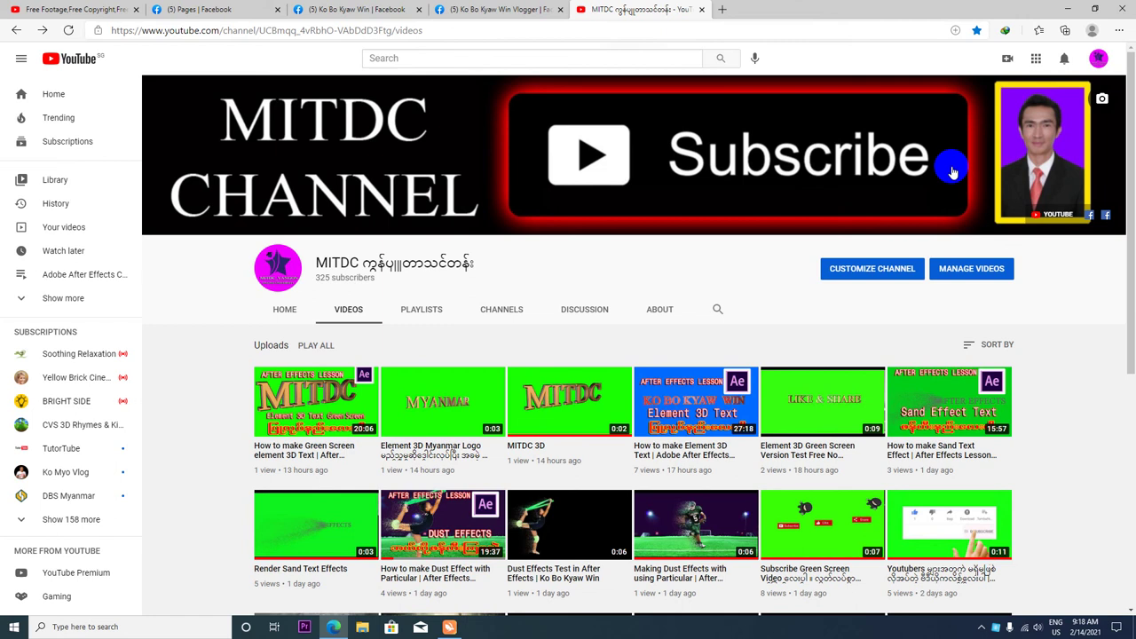
left_click(69, 30)
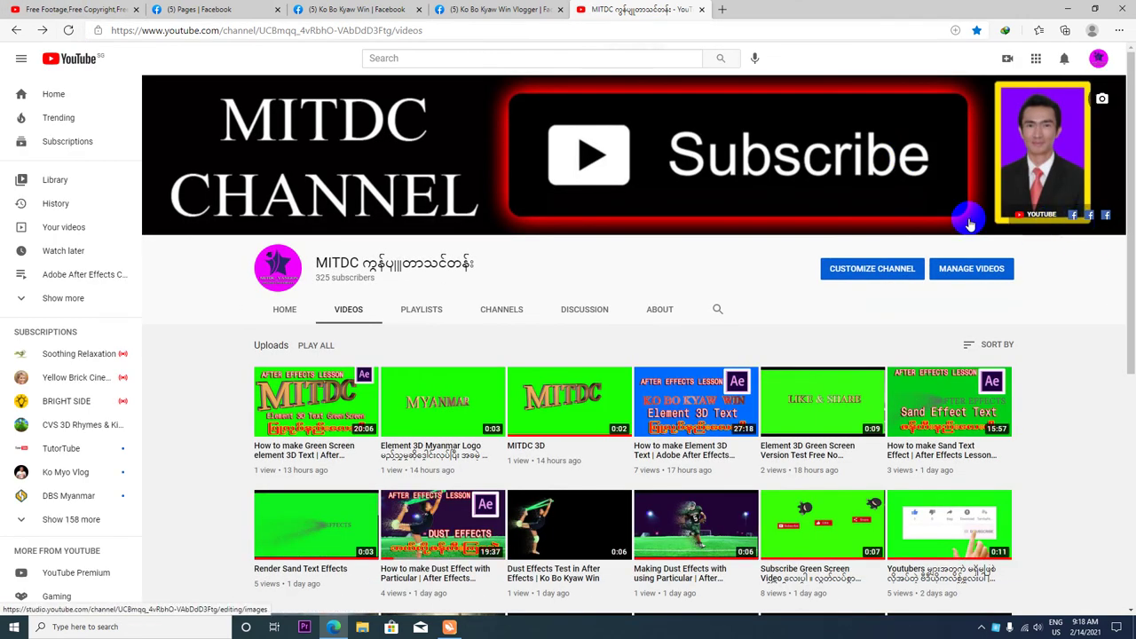
Open Basic info in Channel customization and review the four saved links.
left_click(278, 269)
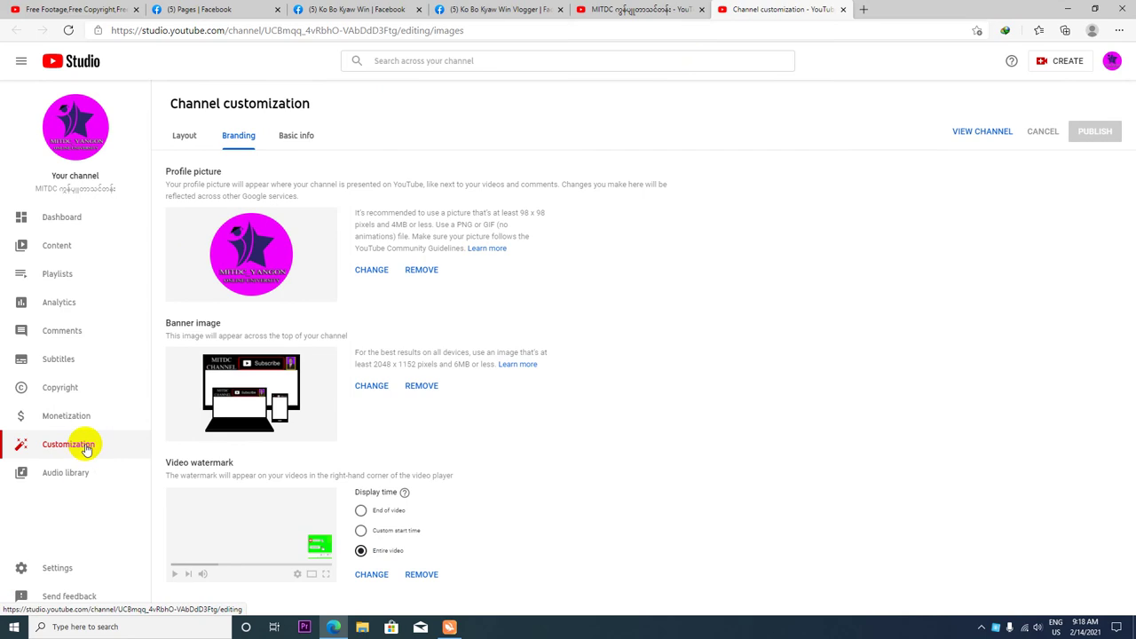
left_click(302, 135)
scroll(470, 379, "down", 4)
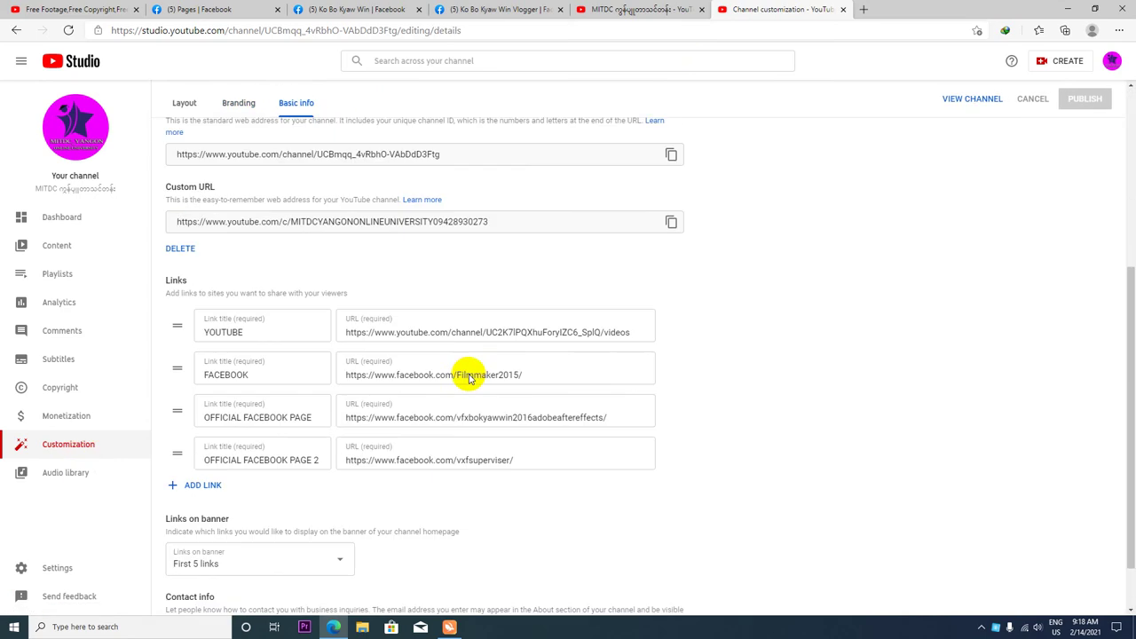
scroll(337, 271, "down", 1)
scroll(223, 213, "up", 2)
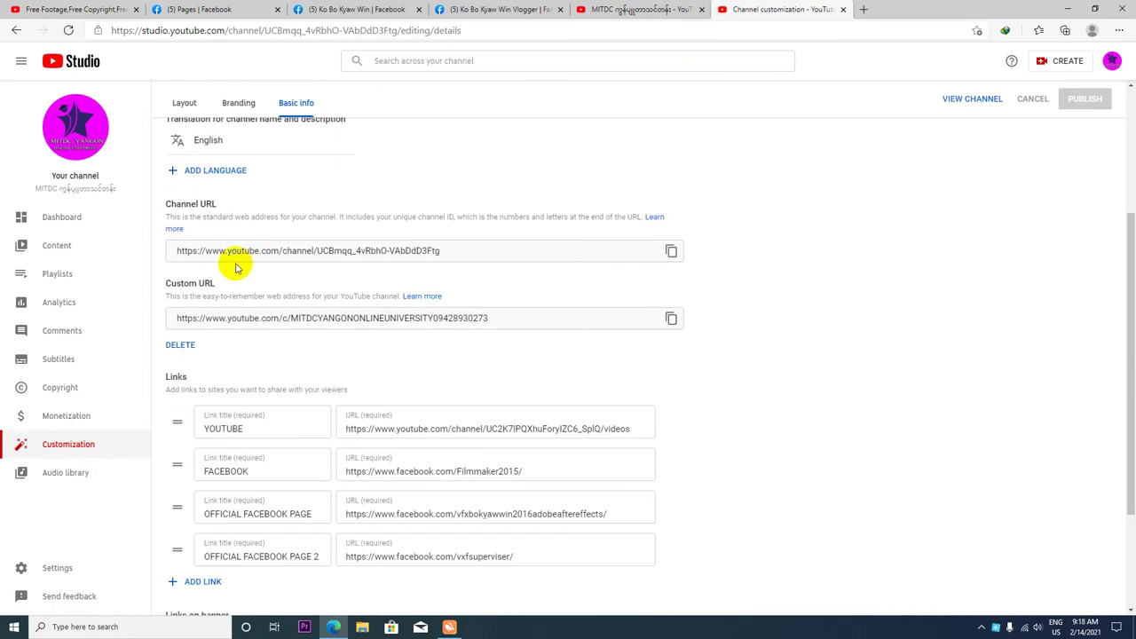
scroll(231, 257, "up", 1)
scroll(244, 338, "down", 1)
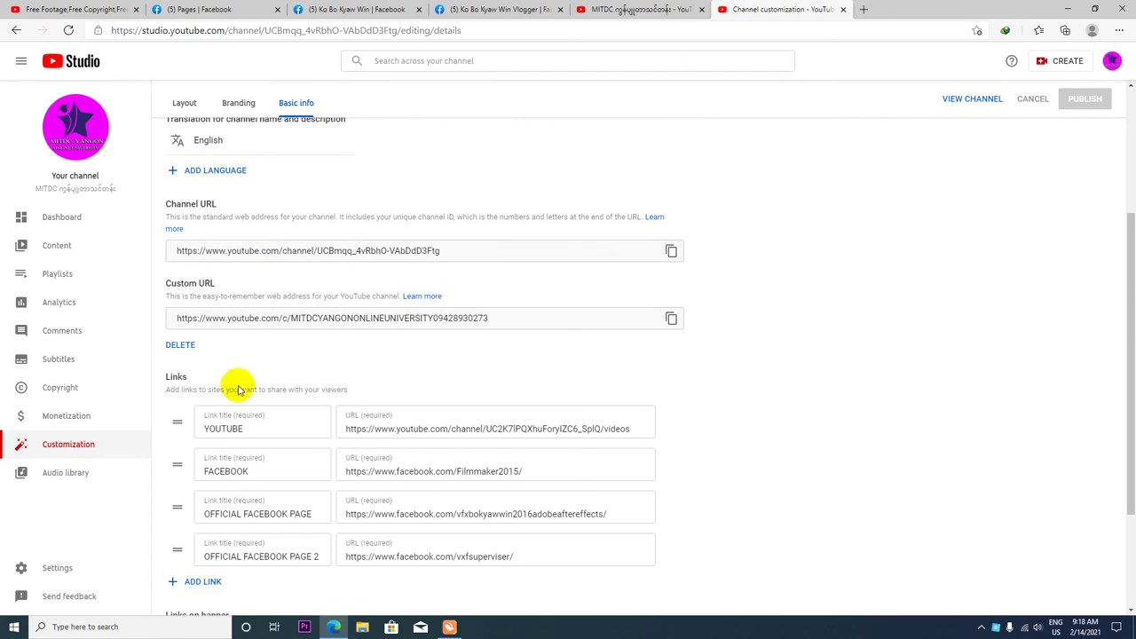
scroll(238, 389, "down", 2)
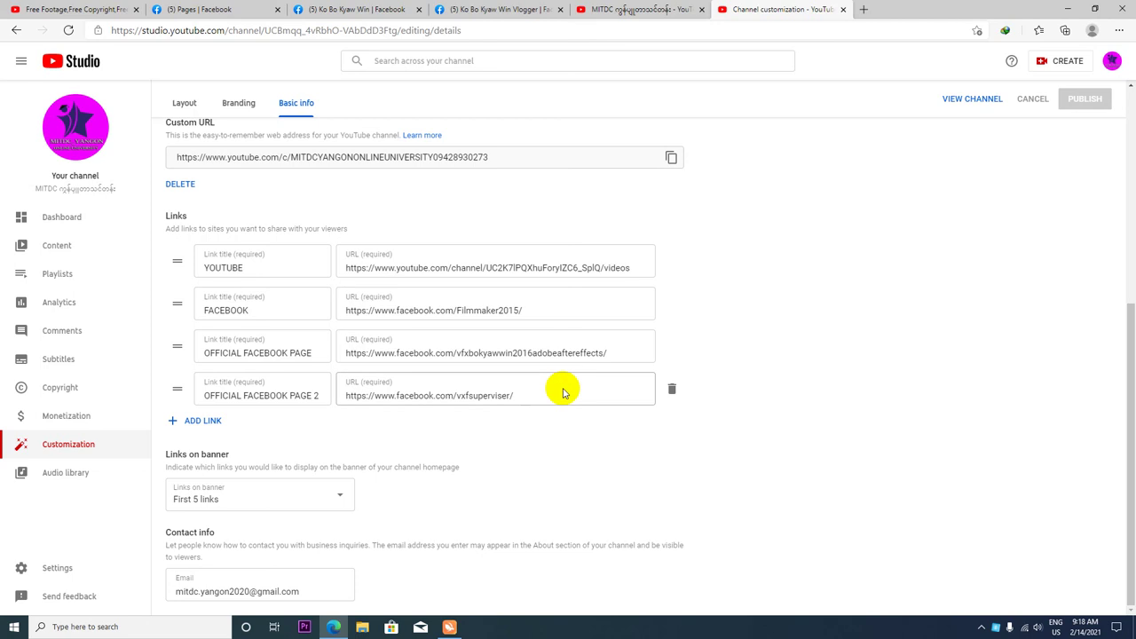
scroll(551, 391, "up", 5)
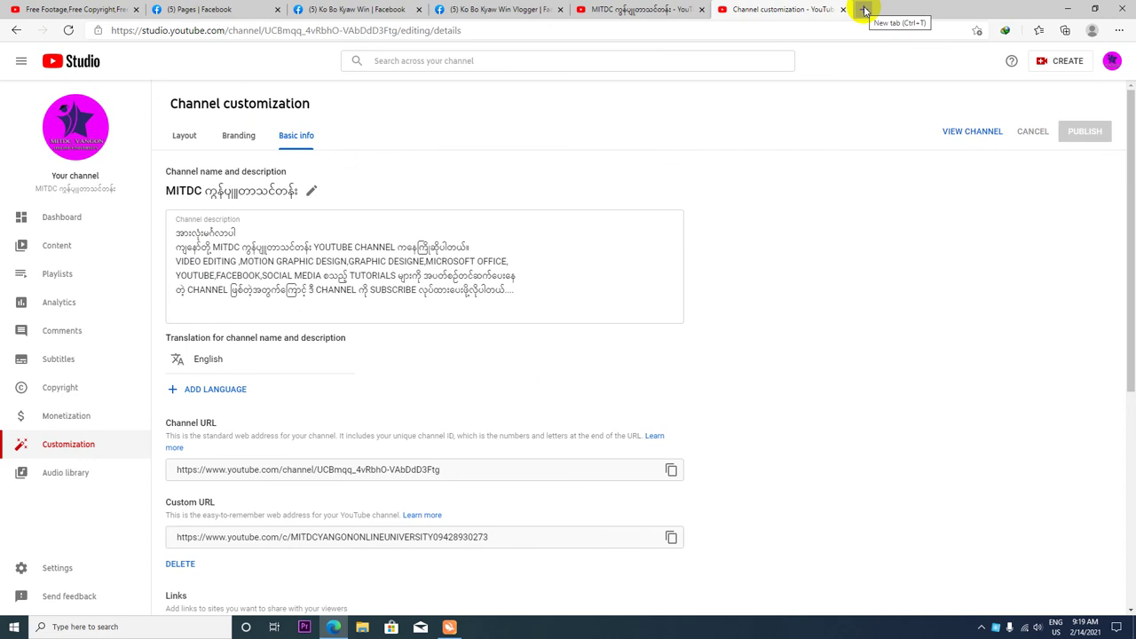
In a new Edge tab, open the I.T.V.C YouTube channel from the overflow bookmarks.
left_click(76, 9)
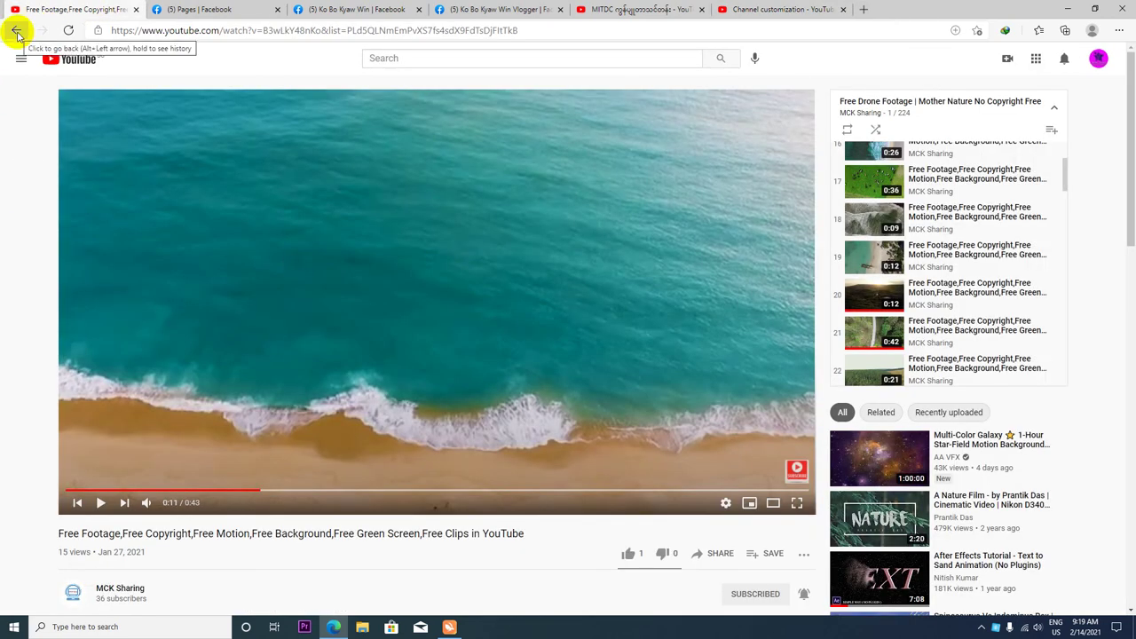
left_click(863, 9)
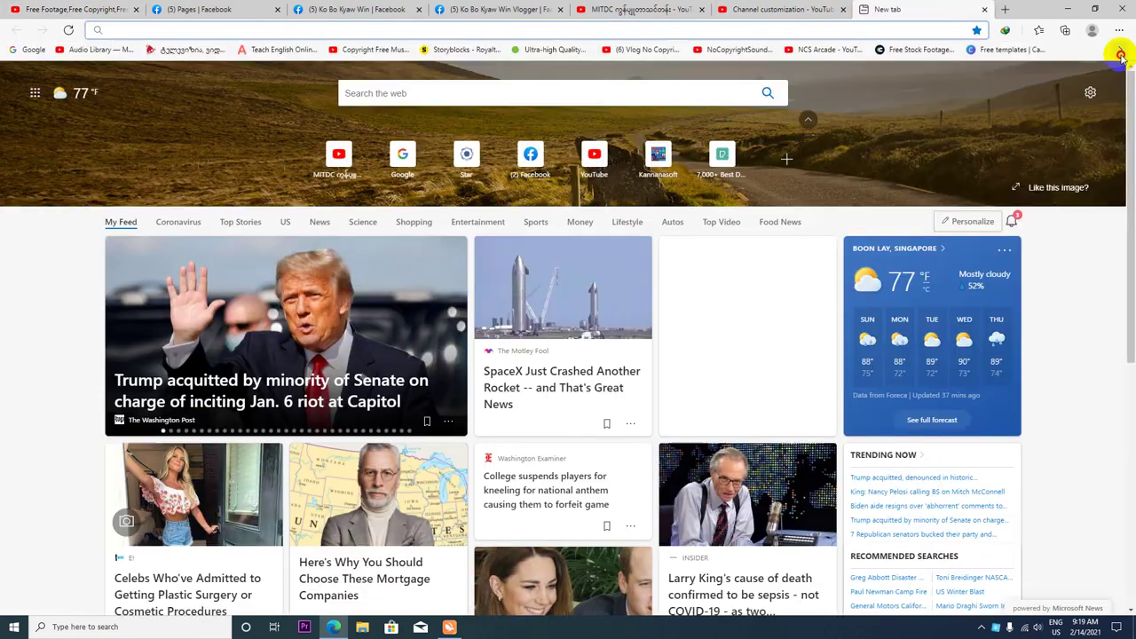
left_click(1120, 49)
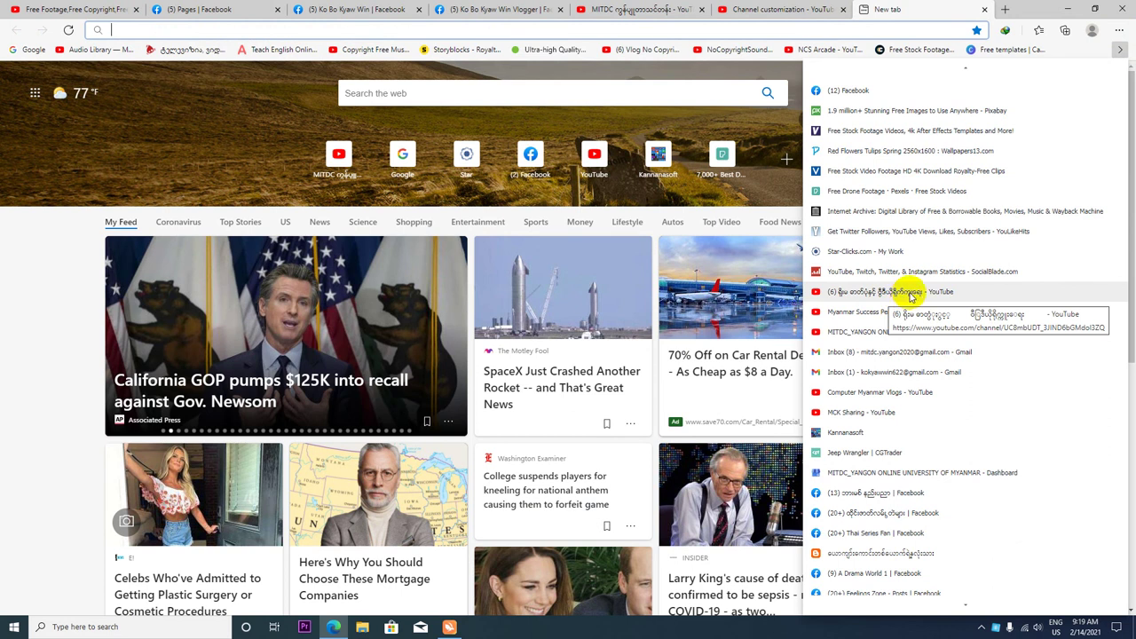
left_click(910, 293)
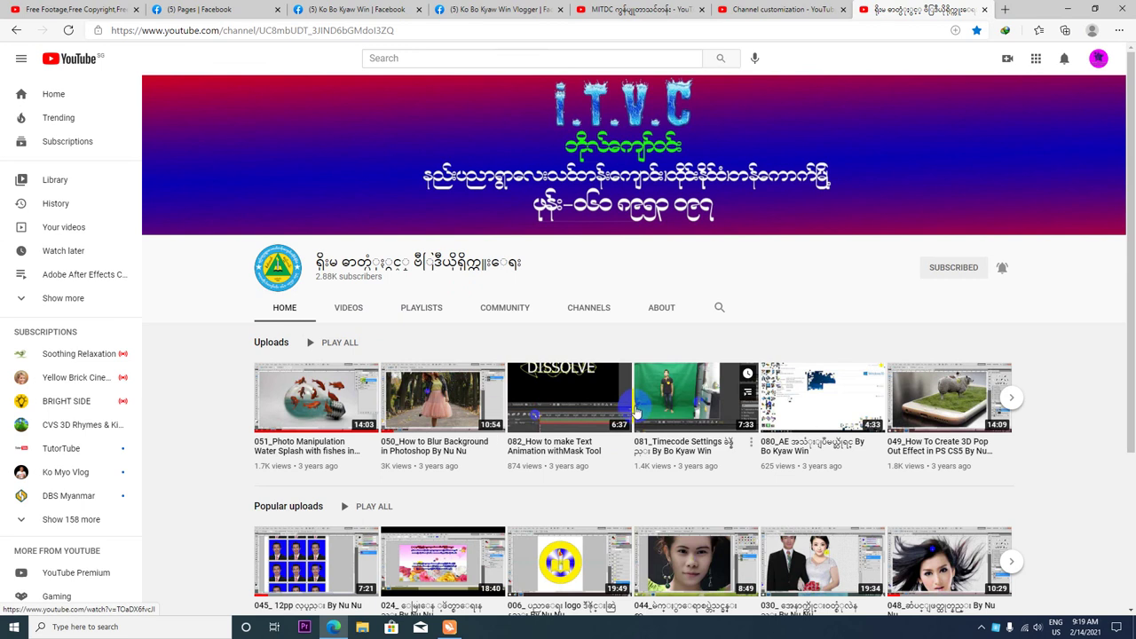
Browse the I.T.V.C channel's playlists and then its uploaded Videos page.
scroll(497, 372, "down", 2)
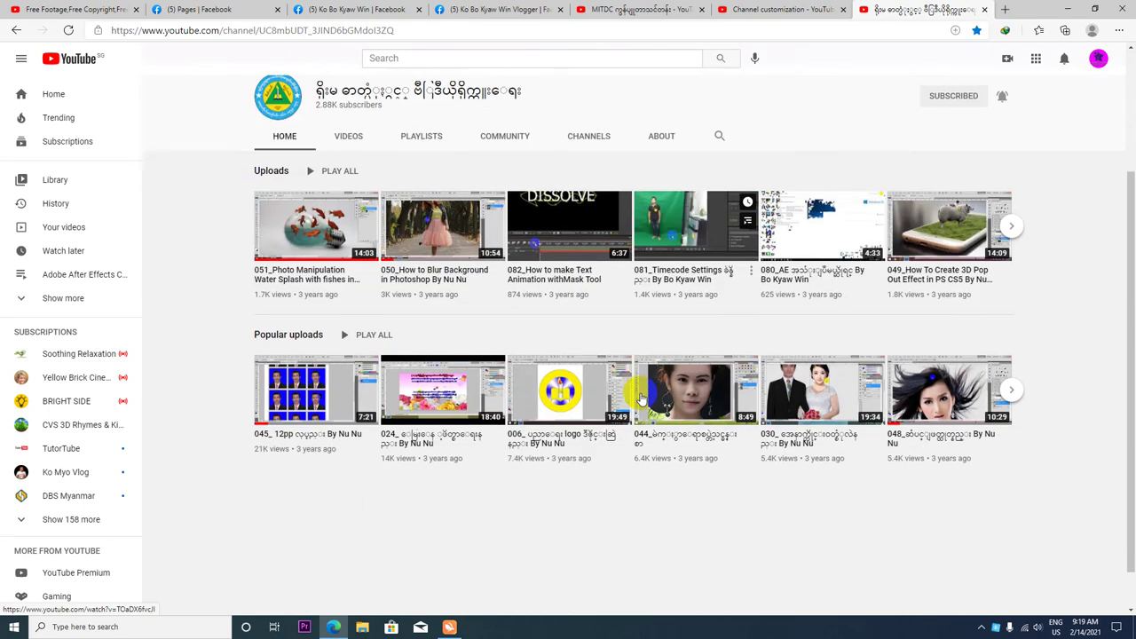
scroll(462, 350, "up", 2)
left_click(421, 307)
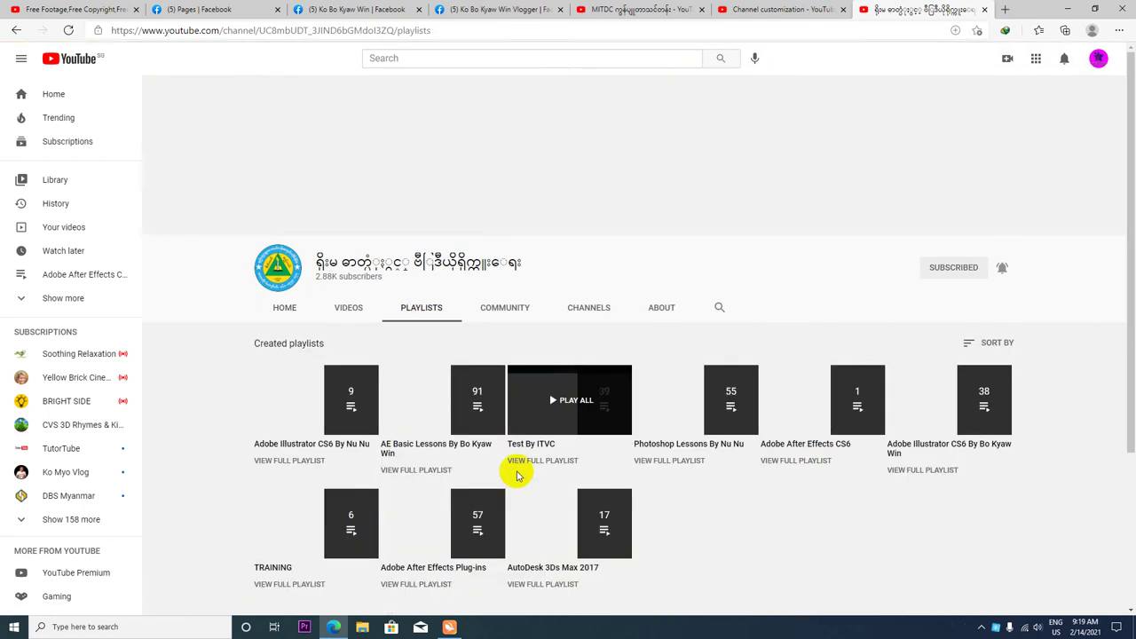
scroll(515, 466, "down", 1)
scroll(600, 362, "up", 1)
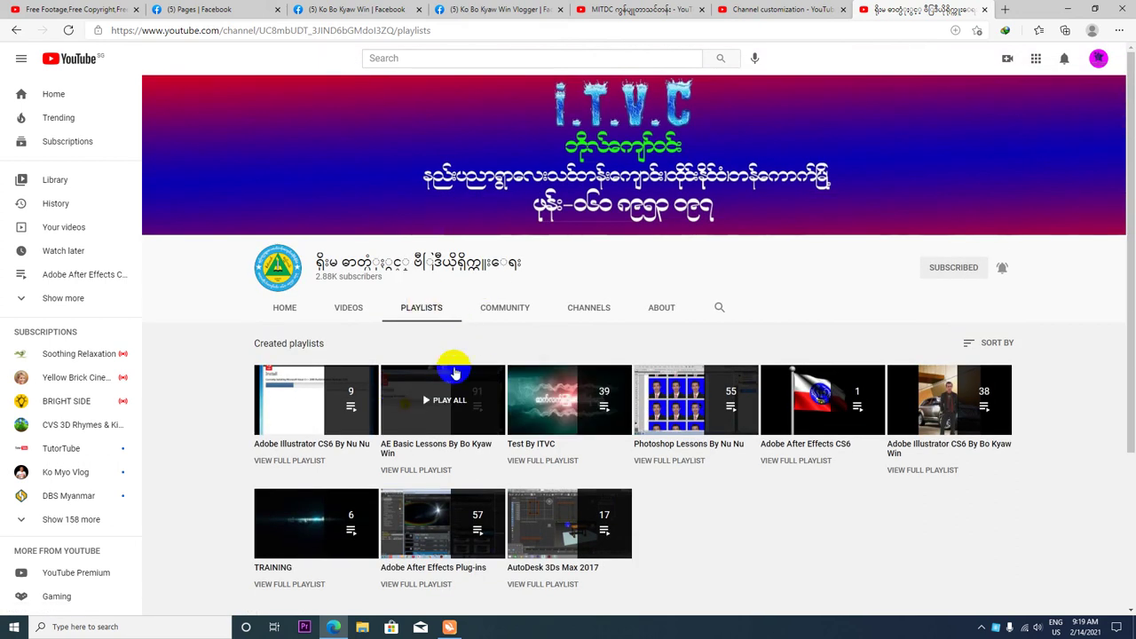
left_click(346, 308)
scroll(502, 404, "down", 2)
scroll(501, 404, "down", 2)
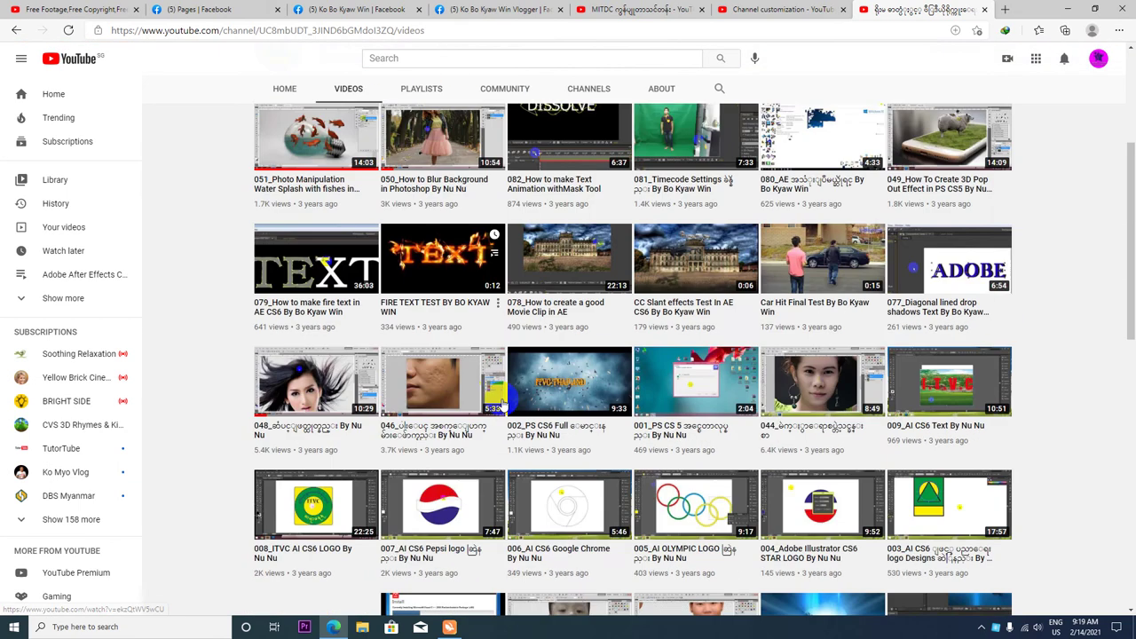
scroll(501, 404, "down", 2)
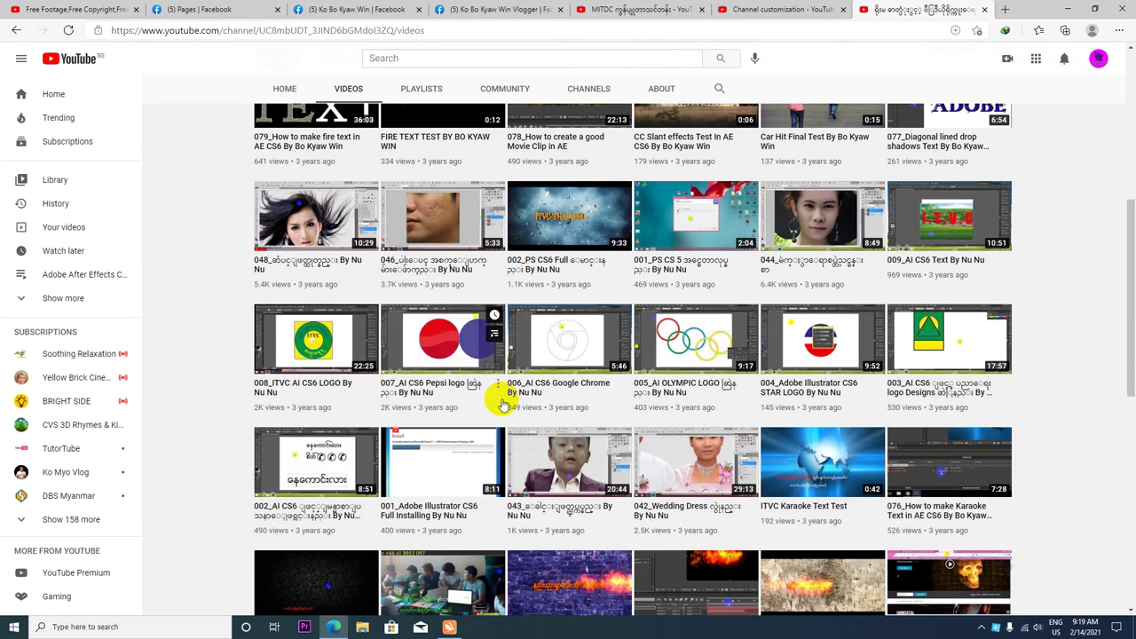
scroll(501, 403, "up", 3)
scroll(501, 404, "up", 3)
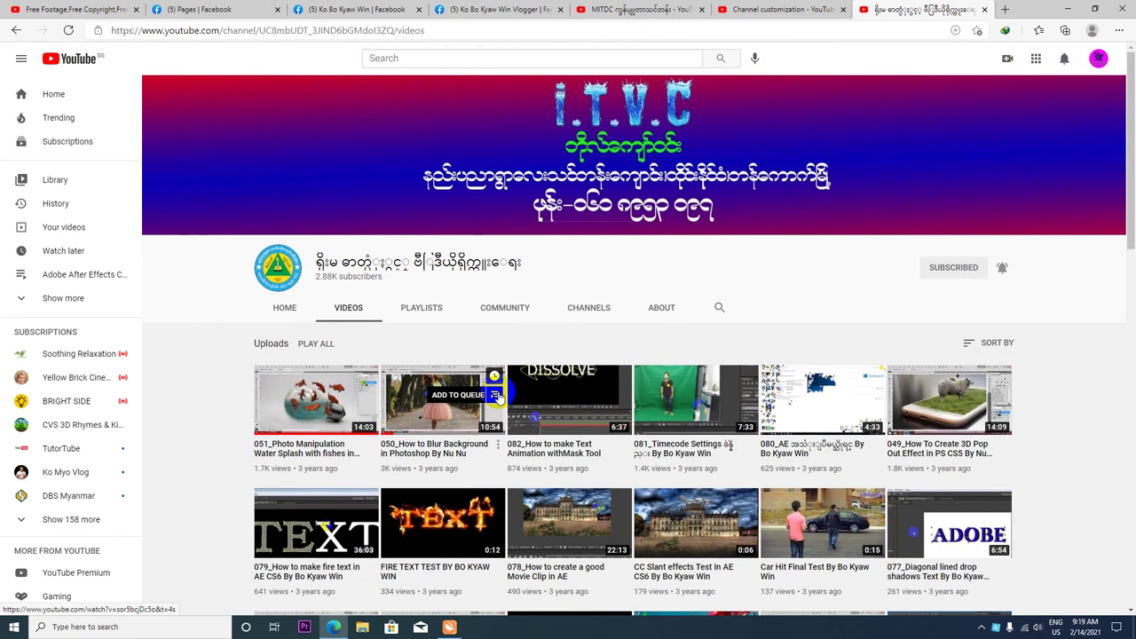
Copy the I.T.V.C Videos page URL and return to Channel customization.
left_click(344, 32)
right_click(343, 32)
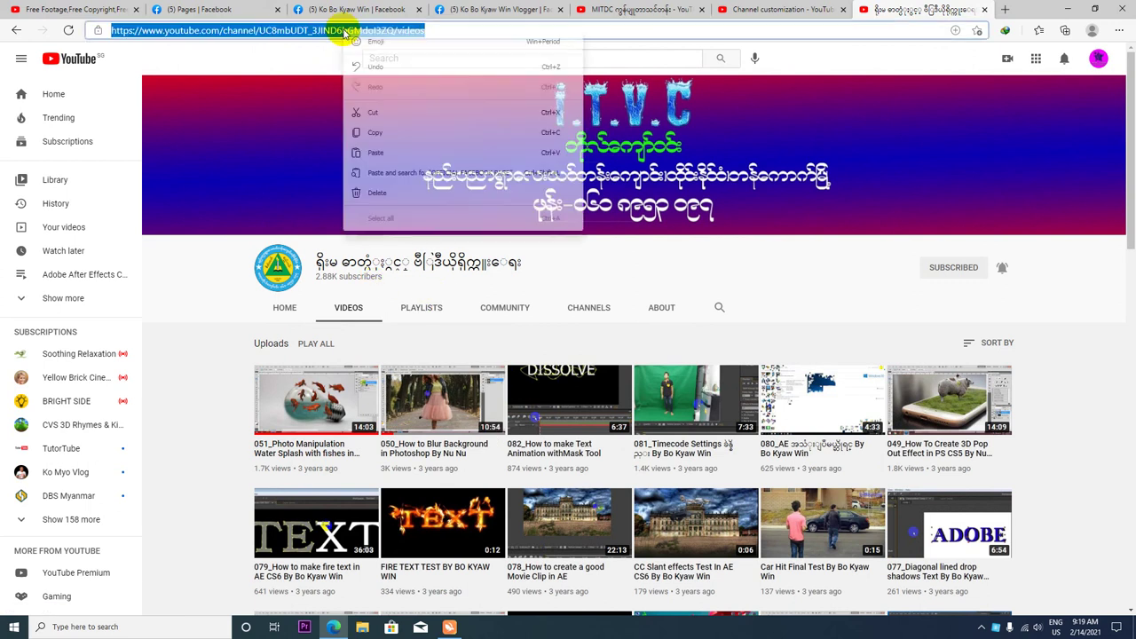
left_click(382, 132)
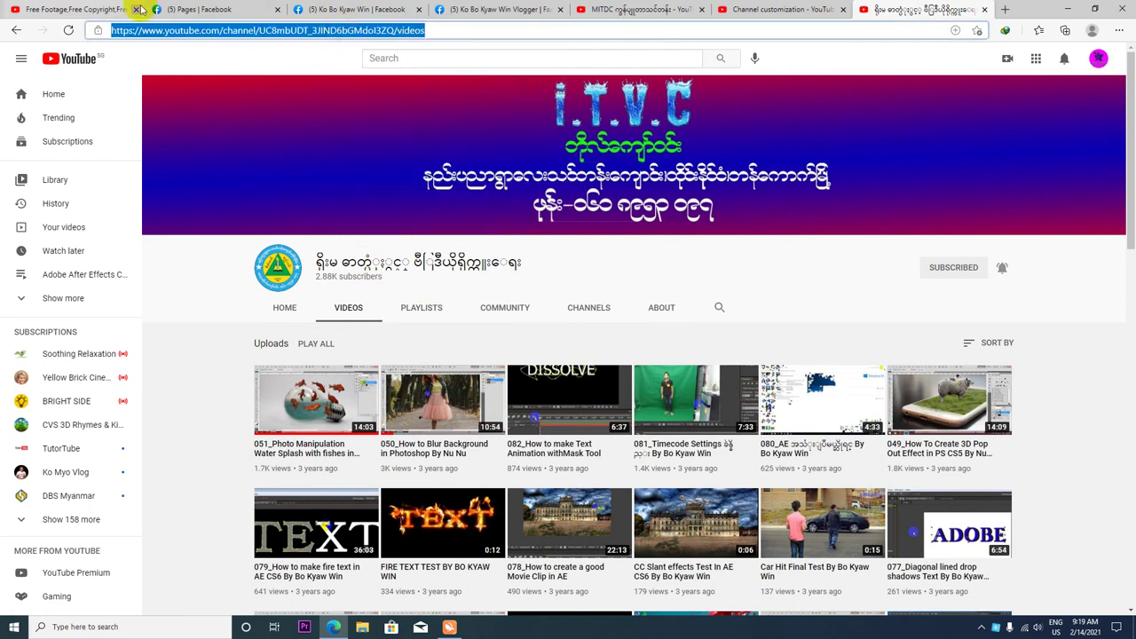
left_click(781, 9)
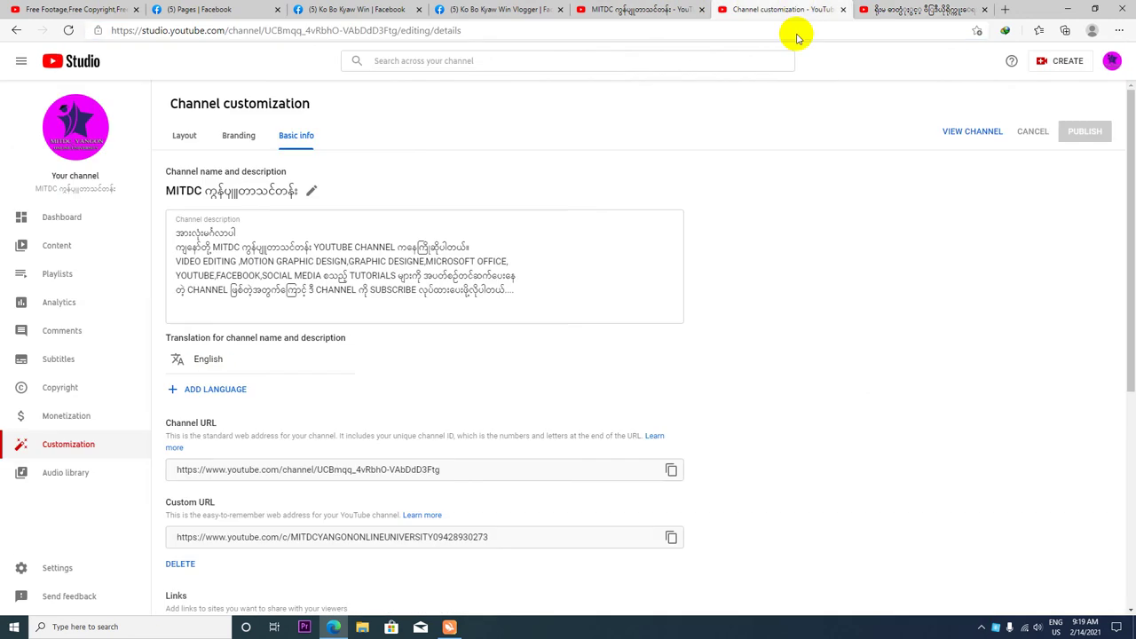
Check the MITDC channel's public videos page, then return to the Basic info links list.
left_click(693, 9)
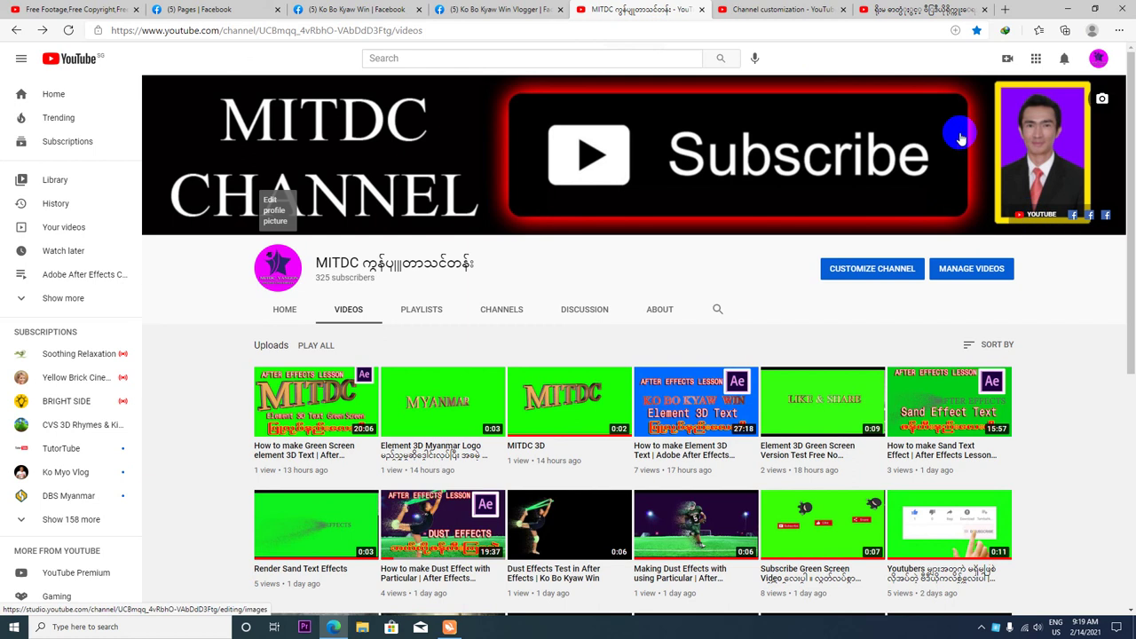
left_click(781, 9)
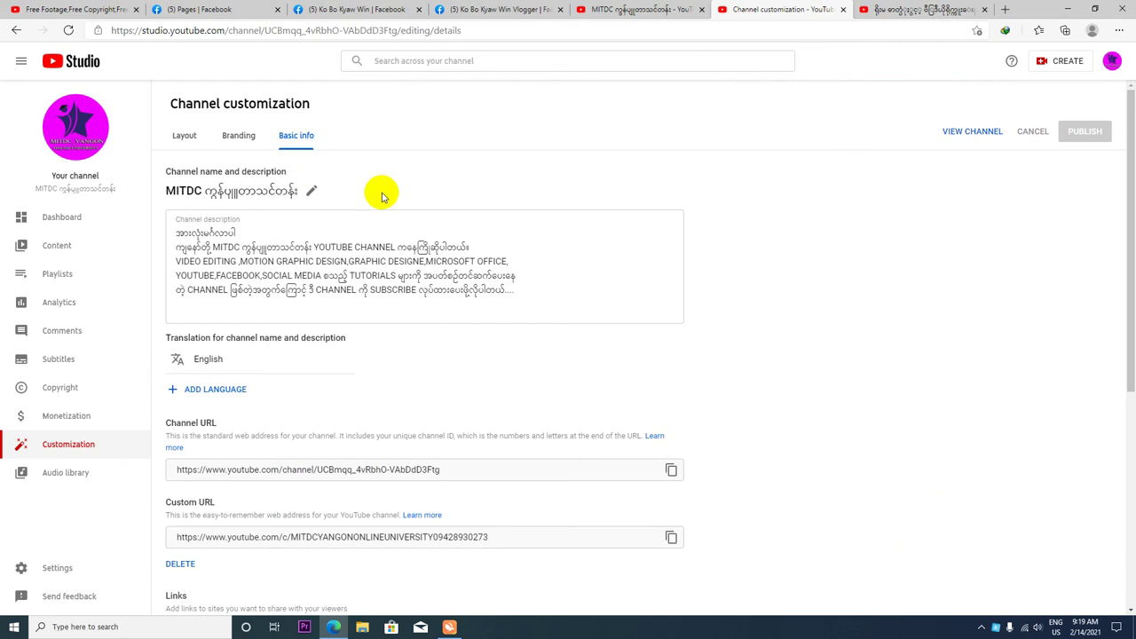
scroll(274, 452, "down", 1)
scroll(274, 431, "down", 2)
scroll(258, 420, "down", 2)
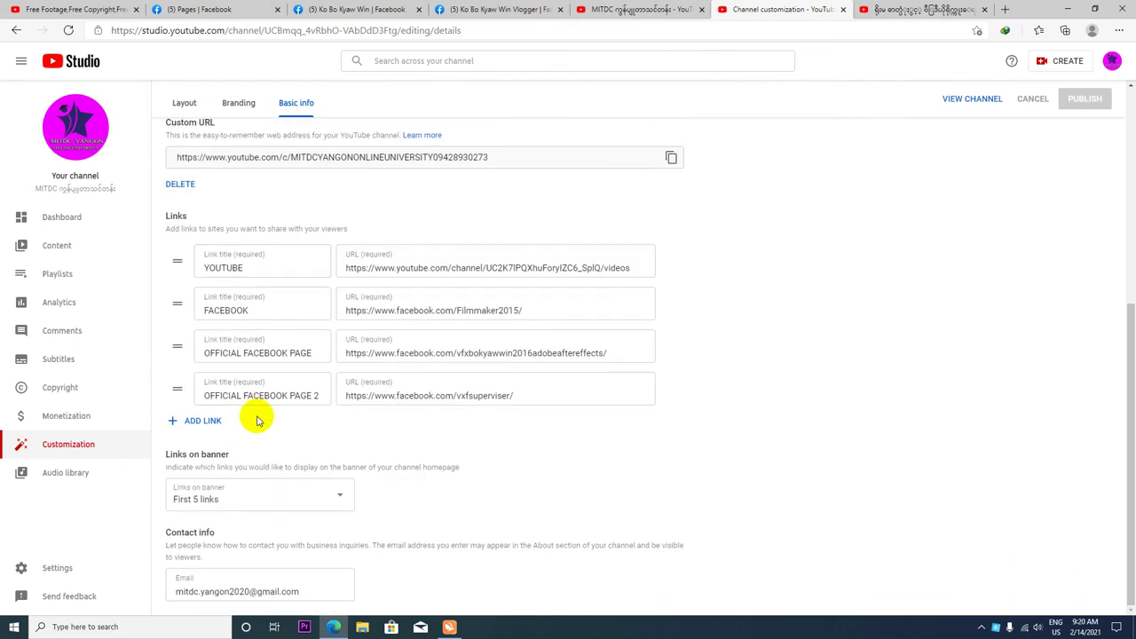
Add a new channel link with the copied I.T.V.C videos URL, titled YOUTUBE 2.
left_click(205, 421)
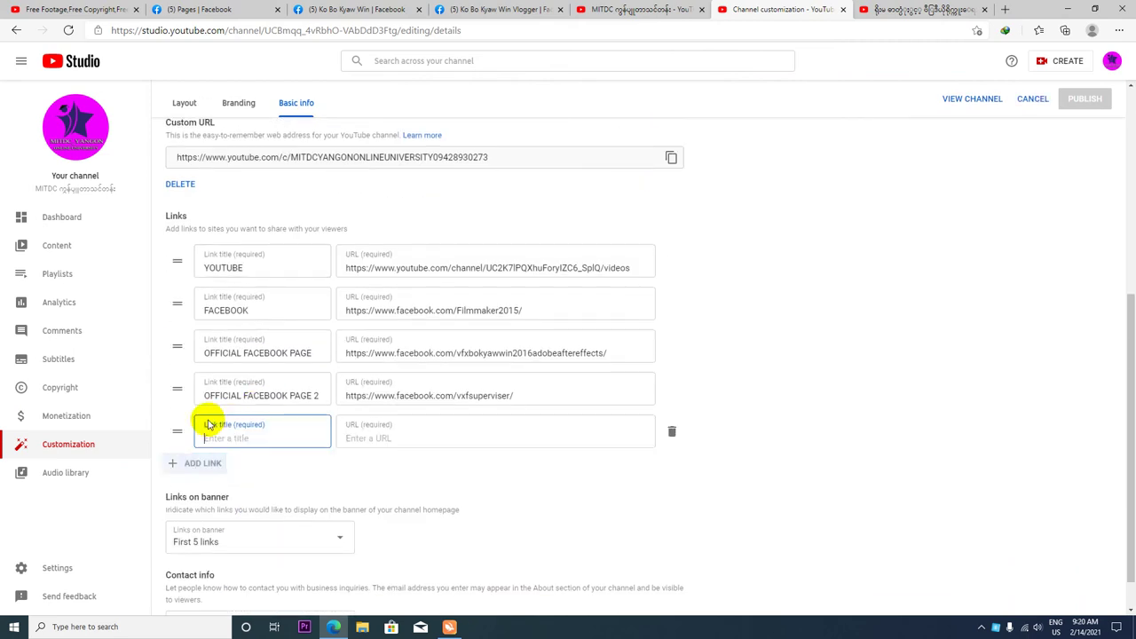
right_click(377, 439)
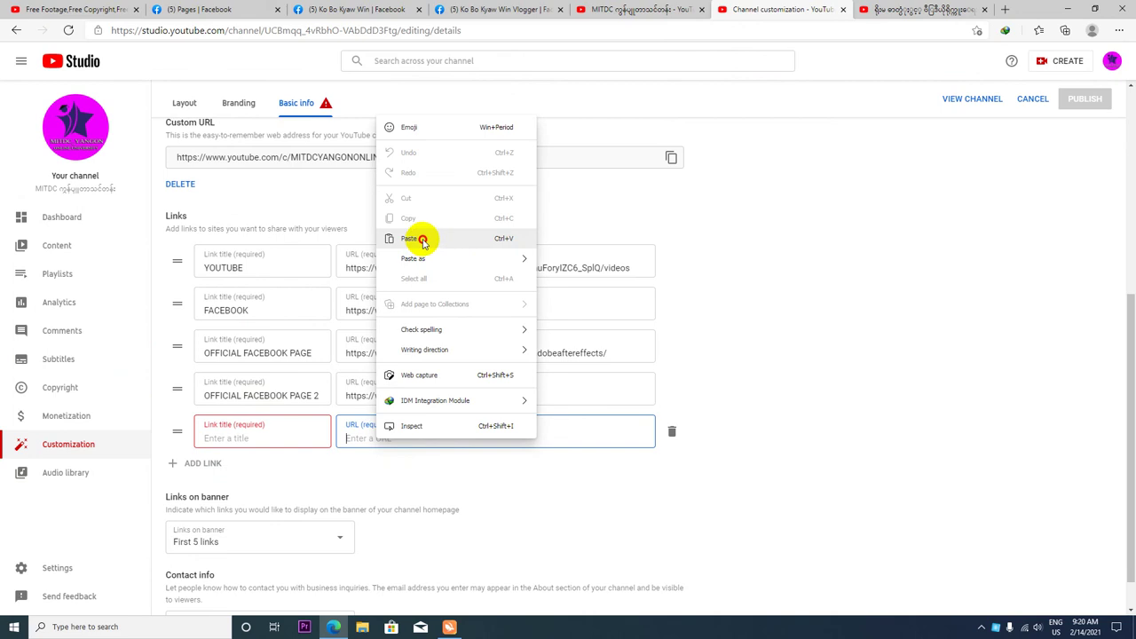
left_click(421, 236)
left_click(274, 434)
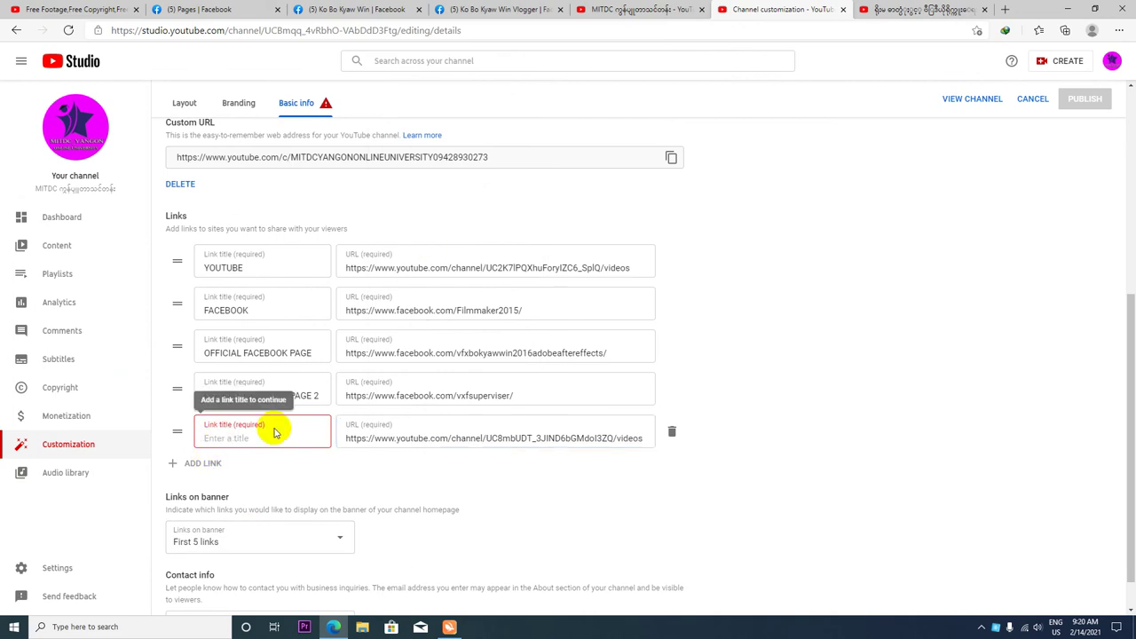
type("YOUTUBE 2")
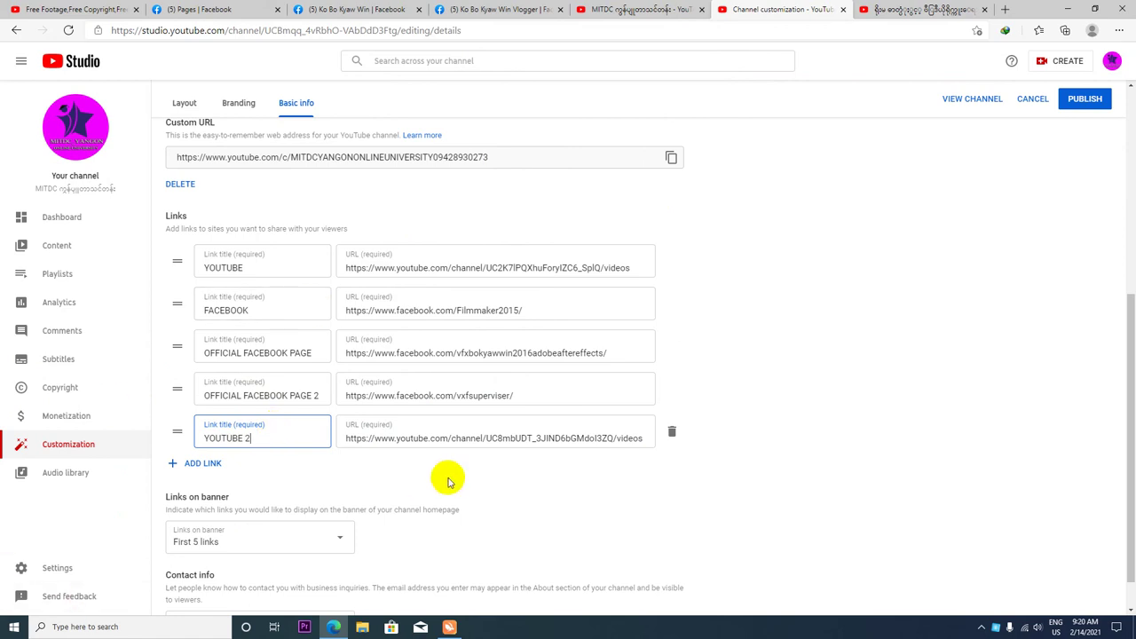
scroll(452, 482, "down", 1)
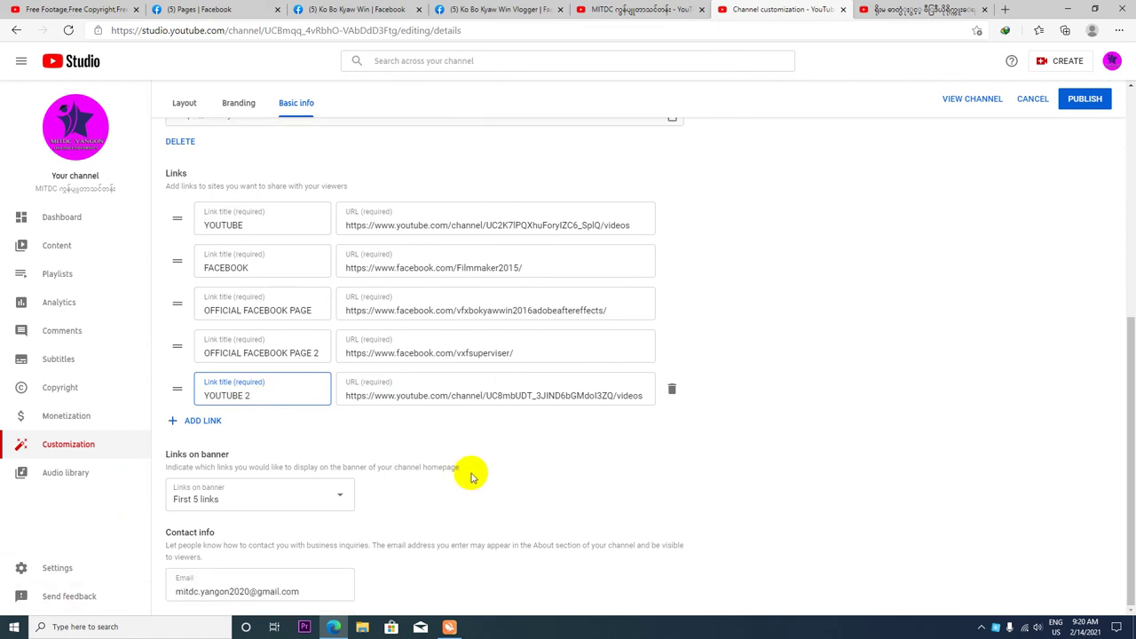
Publish the Basic info link changes and go to the channel's public page.
left_click(1086, 101)
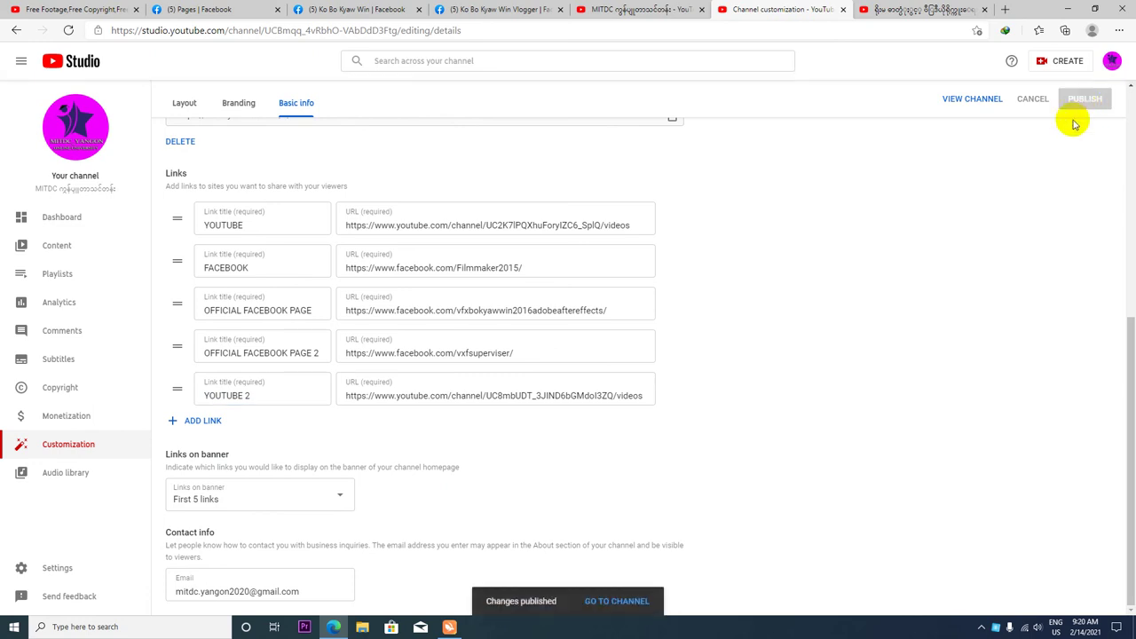
left_click(616, 611)
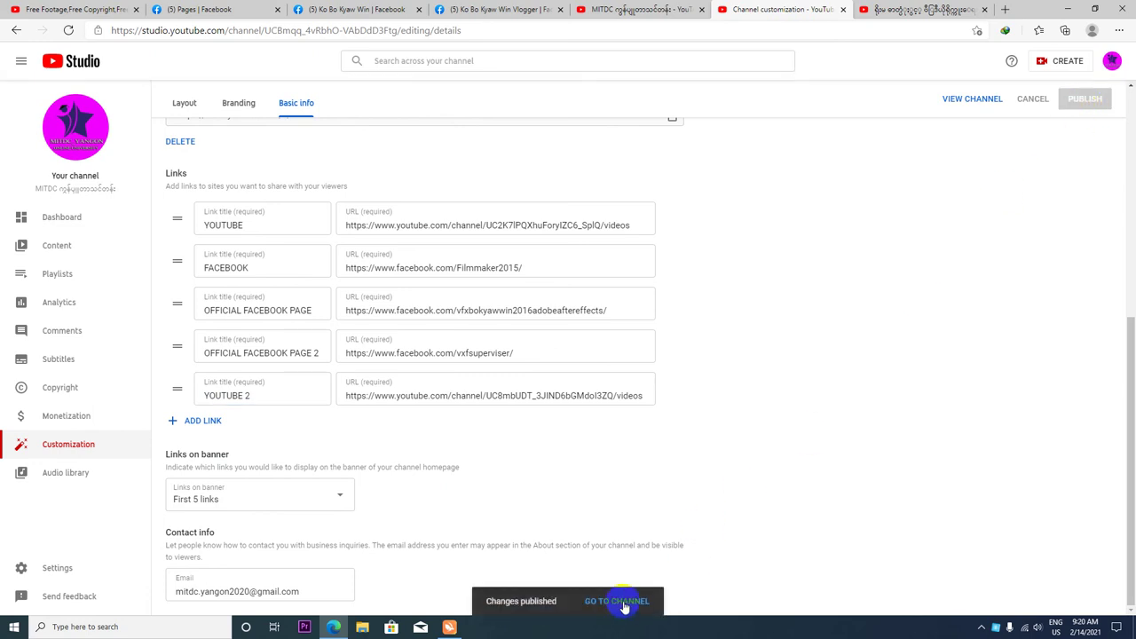